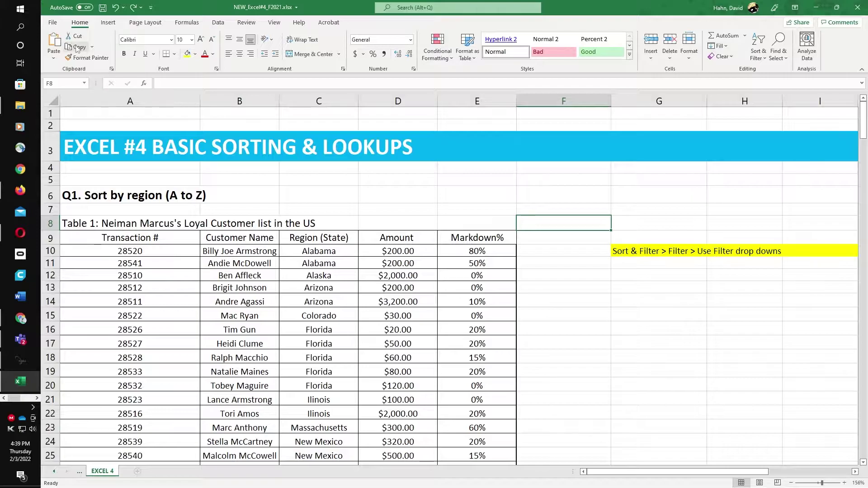
Step: Save a copy of the workbook in the 22_comAPPS folder under Documents, named with the student's surname followed by _Excel#4_
left_click(54, 23)
left_click(71, 140)
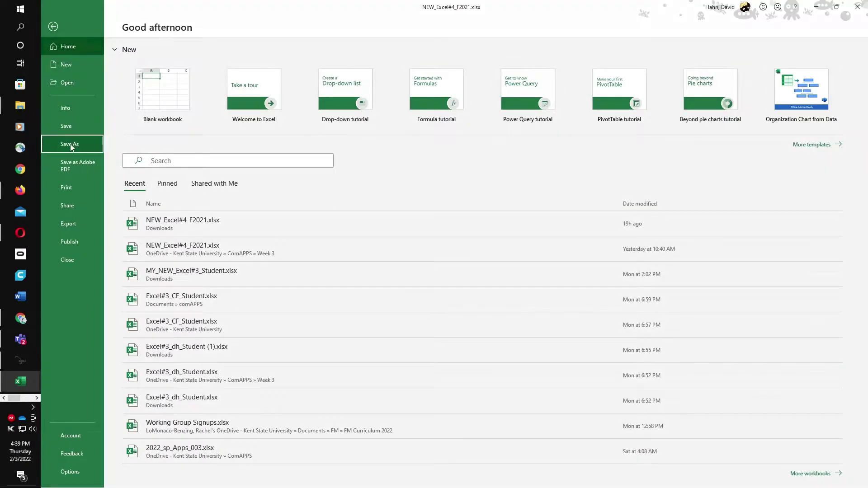
left_click(158, 199)
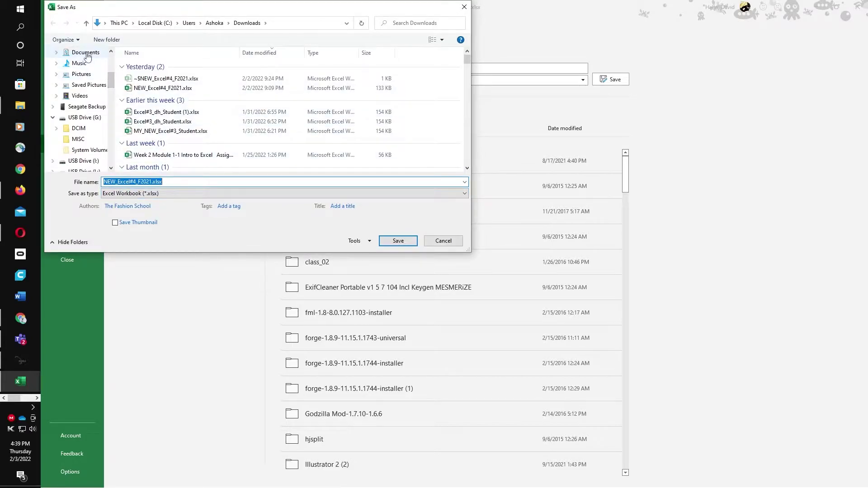
left_click(84, 52)
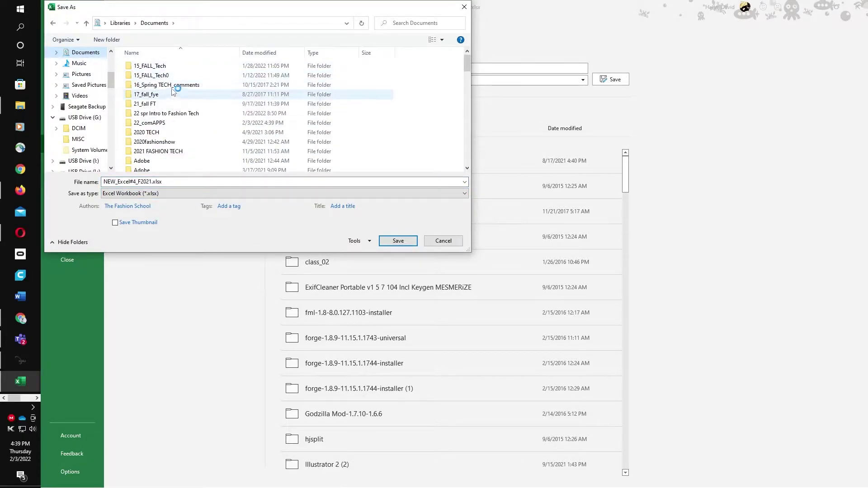
double_click(144, 123)
left_click(115, 182)
left_click(114, 183)
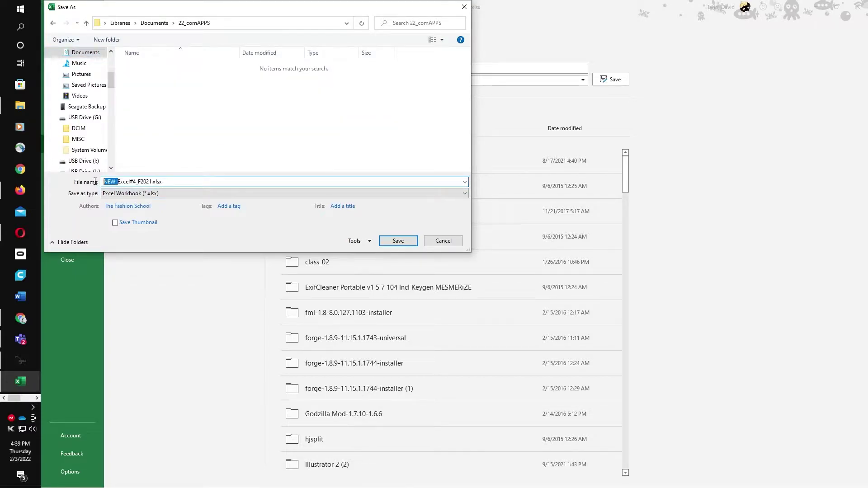
type("hahn")
left_click(386, 245)
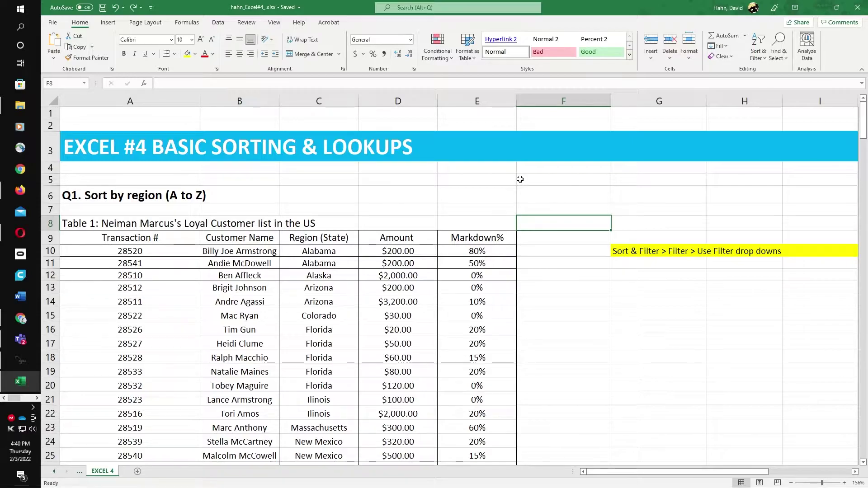
Step: Examine the Q1 sorting task and the loyal customer list in Table 1
left_click(568, 195)
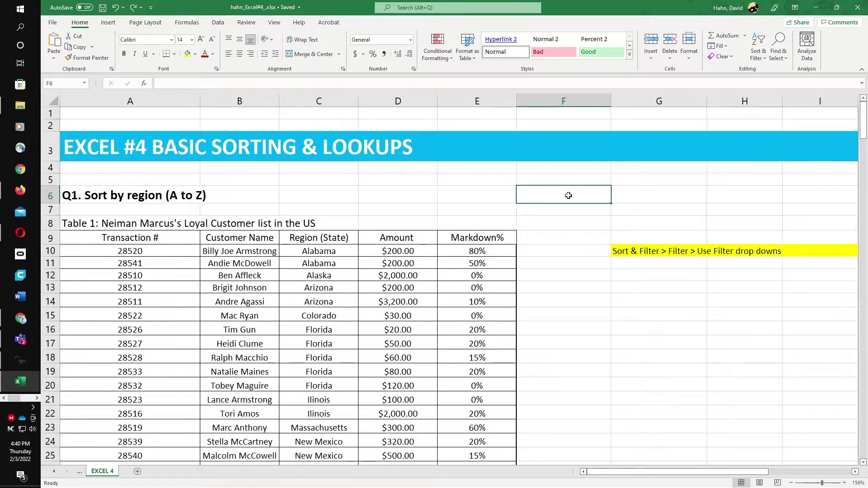
left_click(405, 187)
scroll(558, 241, "down", 2)
scroll(558, 242, "down", 4)
scroll(558, 242, "up", 5)
scroll(559, 247, "down", 3)
scroll(560, 248, "up", 3)
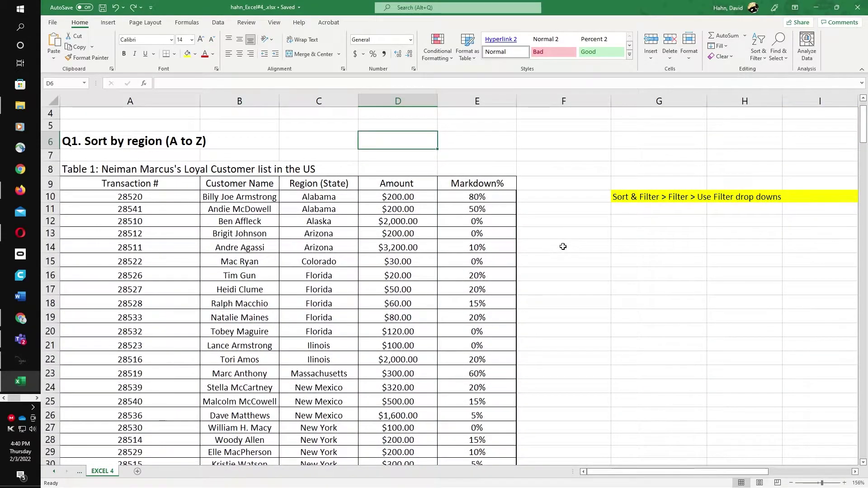
scroll(566, 245, "down", 2)
scroll(567, 244, "up", 1)
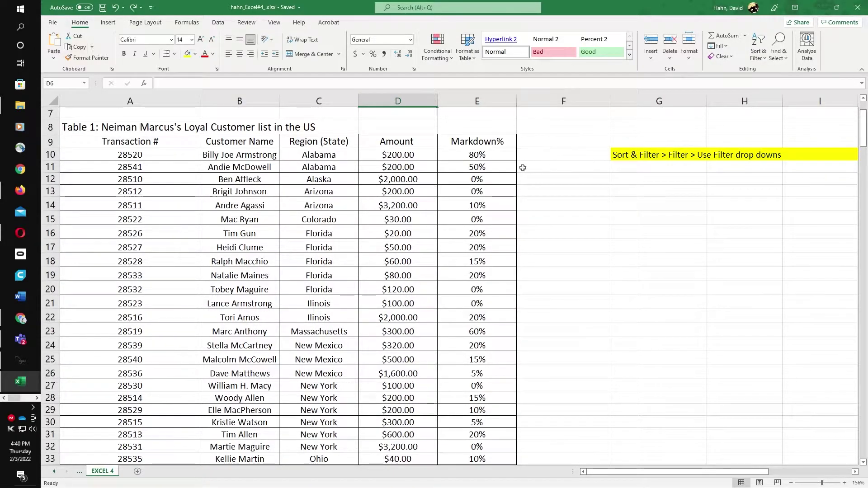
scroll(563, 181, "down", 1)
scroll(563, 180, "up", 1)
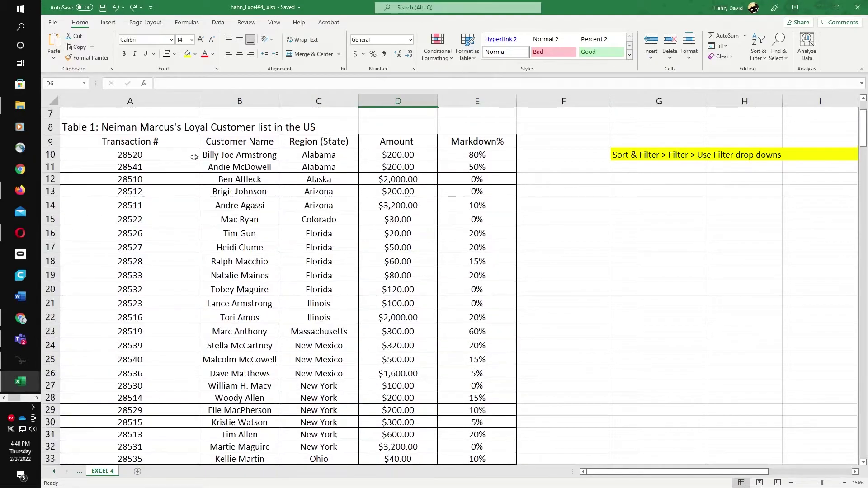
Step: Add filter drop-downs to the header row A9:E9 of Table 1
left_click_drag(140, 142, 450, 138)
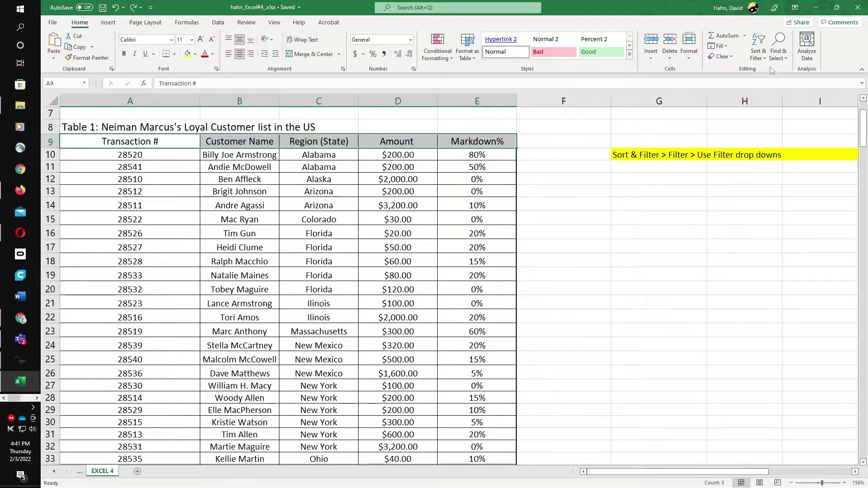
left_click(758, 57)
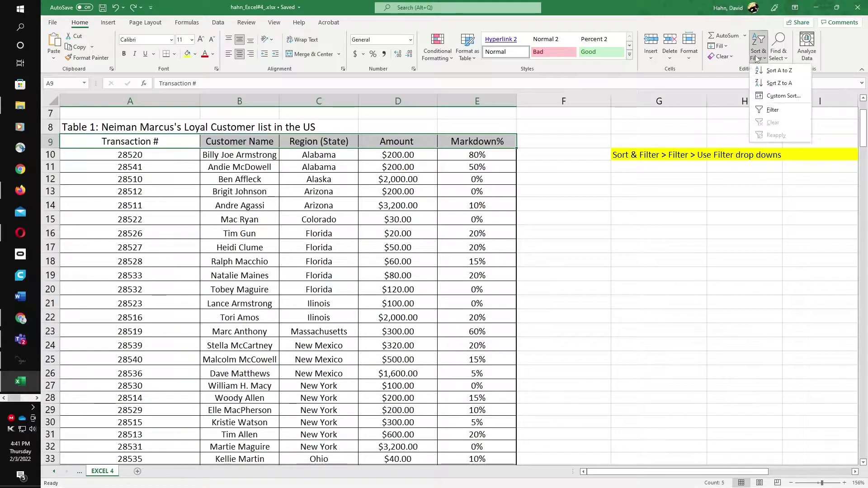
left_click(769, 110)
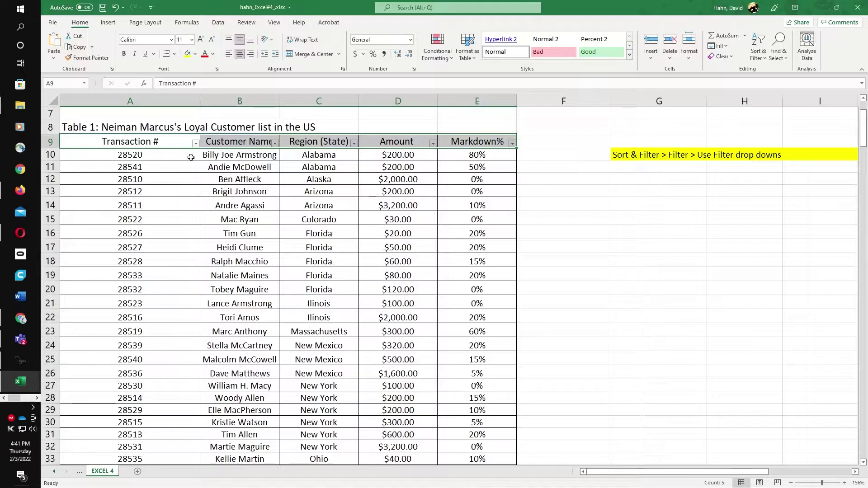
Step: Look at the filter options of the Transaction #, Customer Name and Region (State) columns in Table 1
left_click(196, 144)
left_click(197, 145)
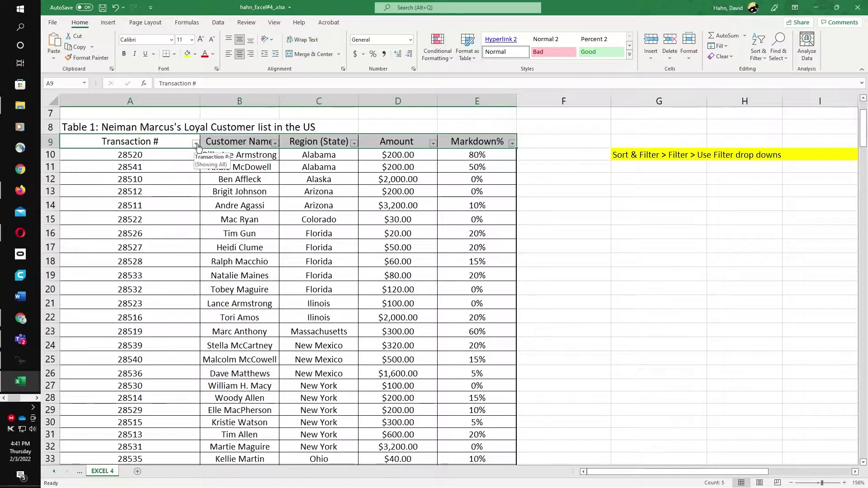
left_click(276, 144)
left_click(276, 144)
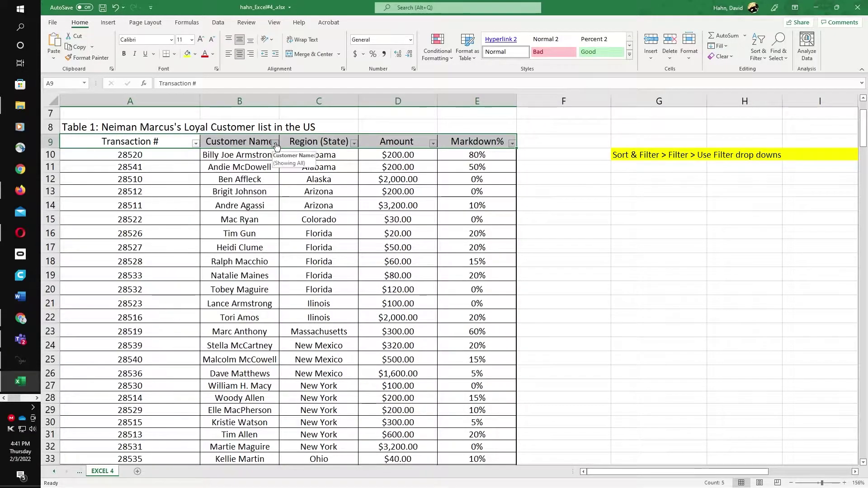
left_click(355, 144)
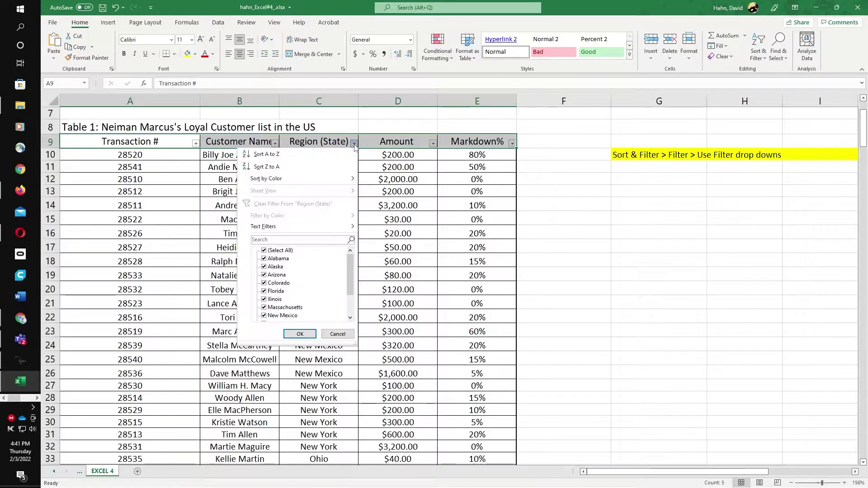
left_click(355, 145)
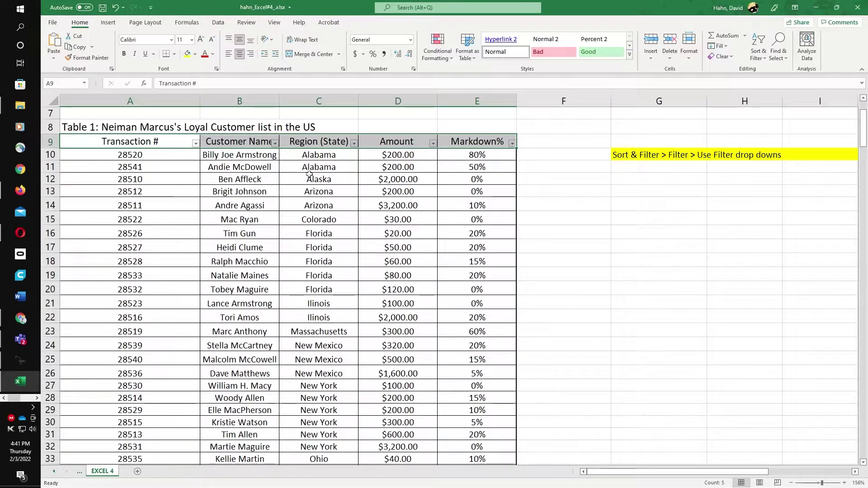
Step: Filter Table 1 by Region (State) to show only the Ohio customers
left_click(354, 144)
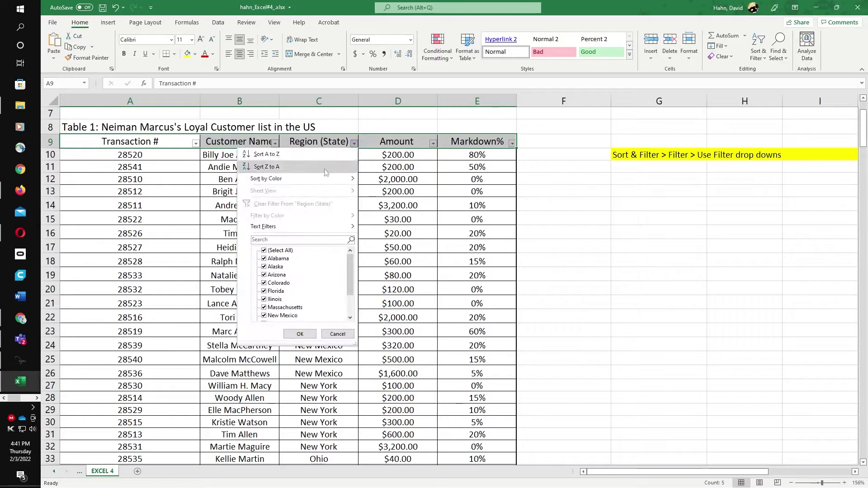
left_click(265, 251)
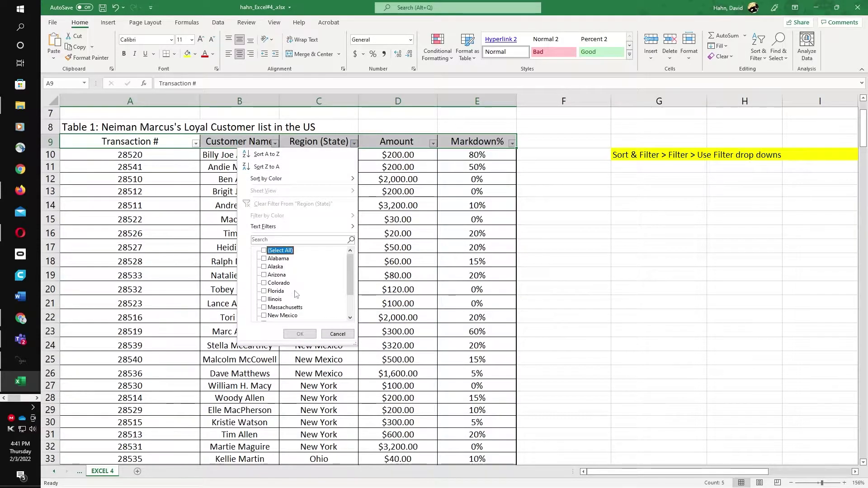
scroll(295, 301, "down", 2)
left_click(265, 299)
left_click(291, 333)
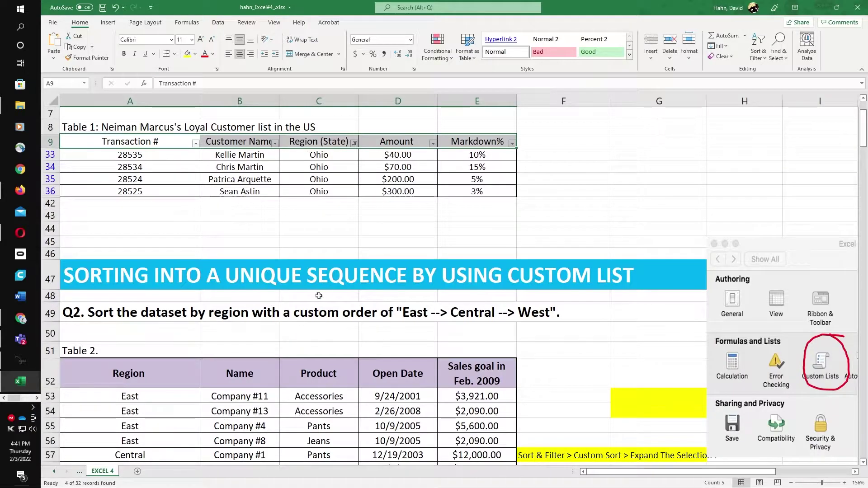
scroll(331, 280, "up", 2)
scroll(334, 278, "down", 1)
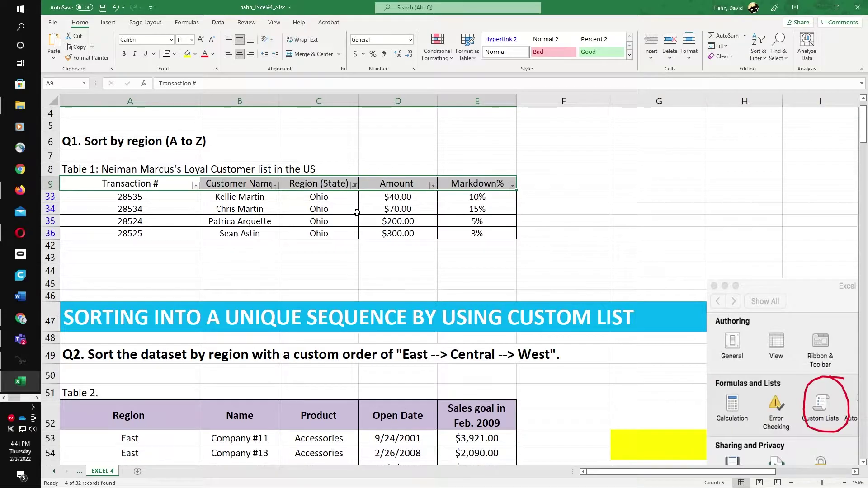
Step: Undo the Ohio region filter and look over the complete customer list
key("ctrl+z")
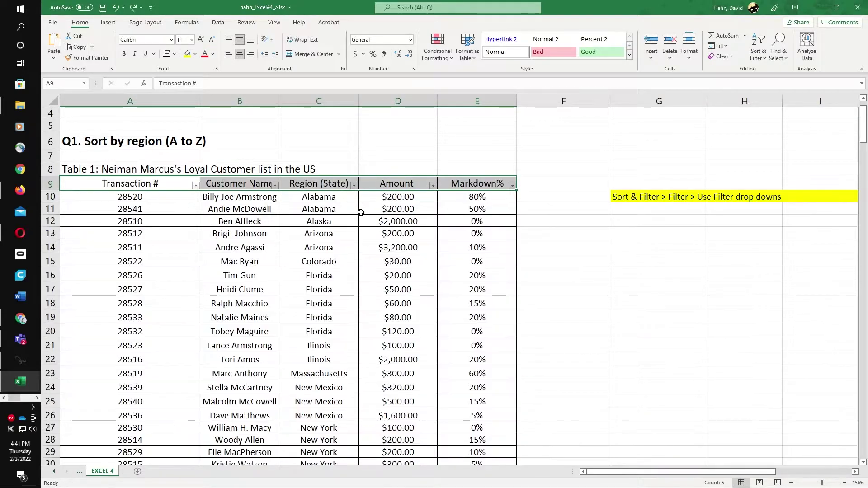
left_click(649, 201)
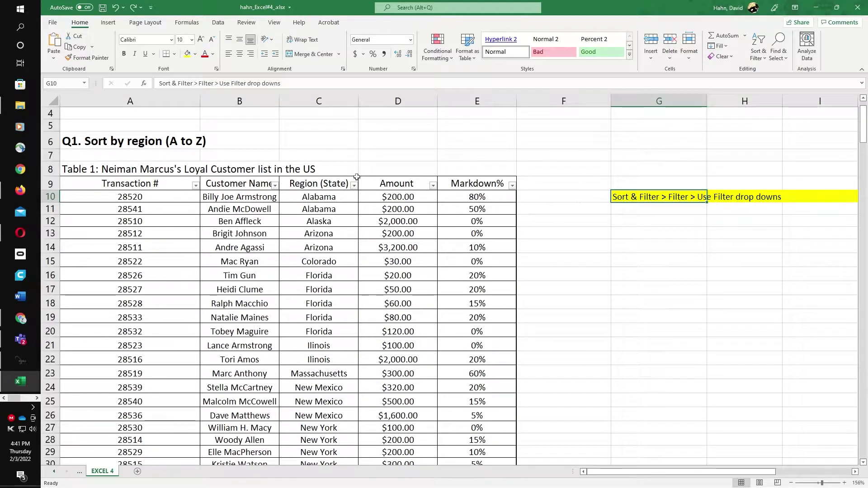
scroll(312, 213, "down", 9)
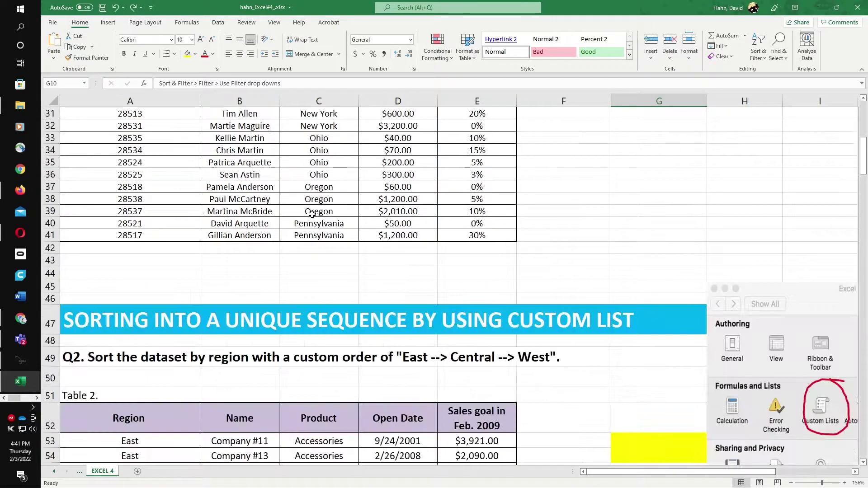
scroll(312, 213, "up", 9)
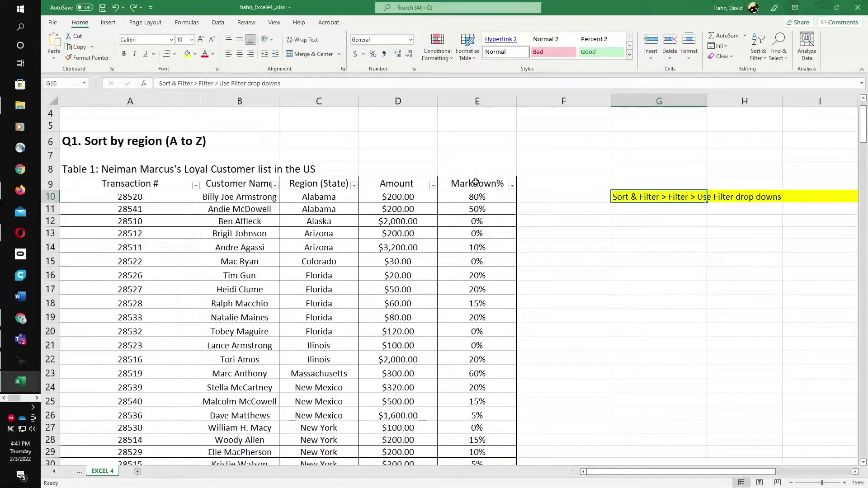
Step: Review the filter options of the Markdown% column and close them without applying a filter
left_click(513, 186)
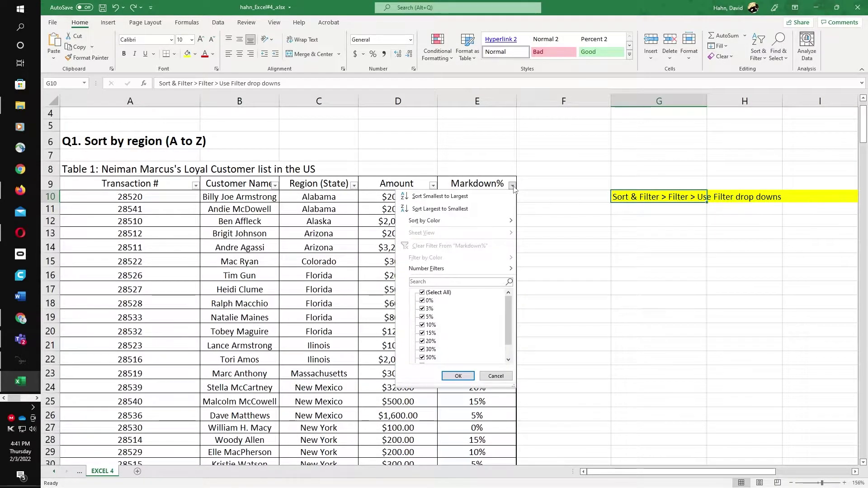
left_click(422, 293)
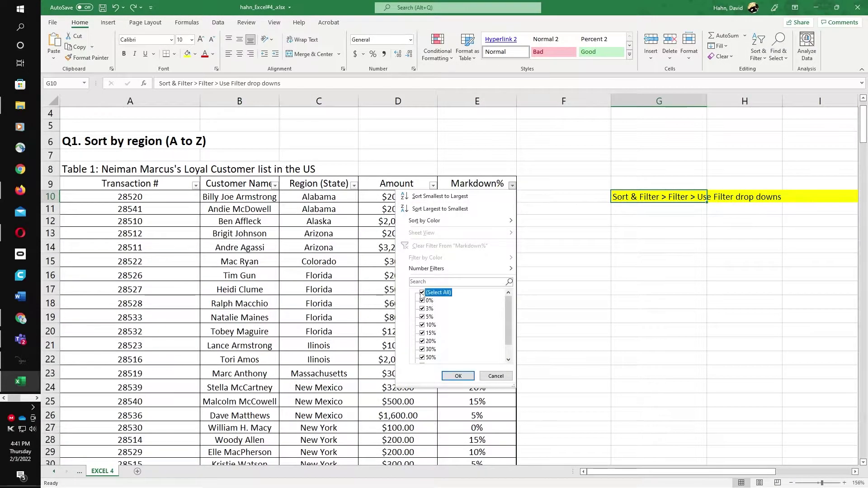
mouse_move(507, 320)
left_mouse_down()
mouse_move(509, 334)
mouse_move(509, 316)
left_mouse_up()
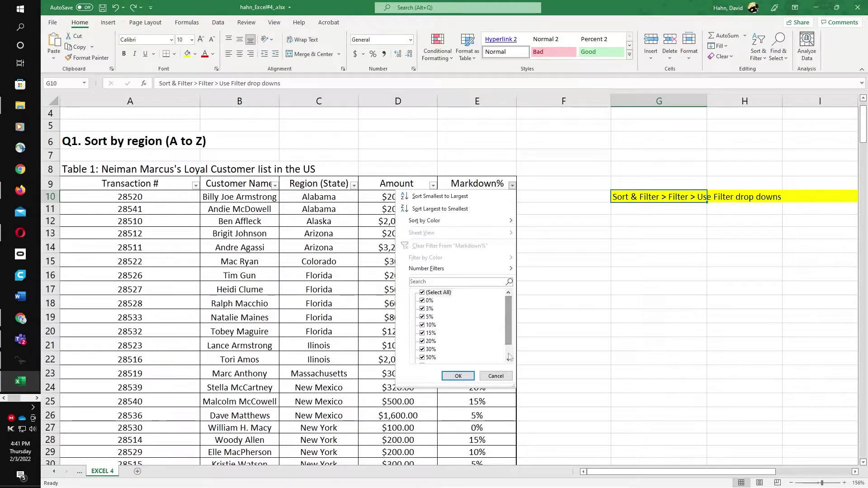
left_click(500, 377)
Step: Custom-sort Table 2 by Region in the order West, Central, East, expanding the selection to the adjacent data
scroll(532, 292, "down", 3)
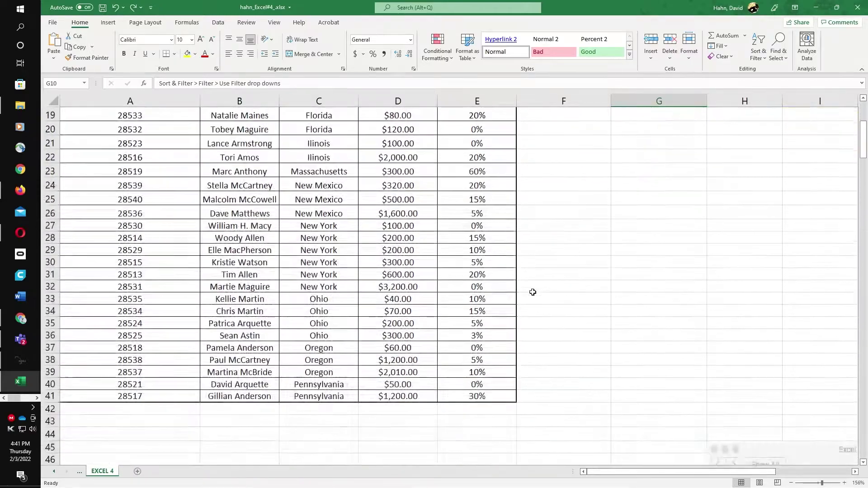
scroll(533, 292, "down", 10)
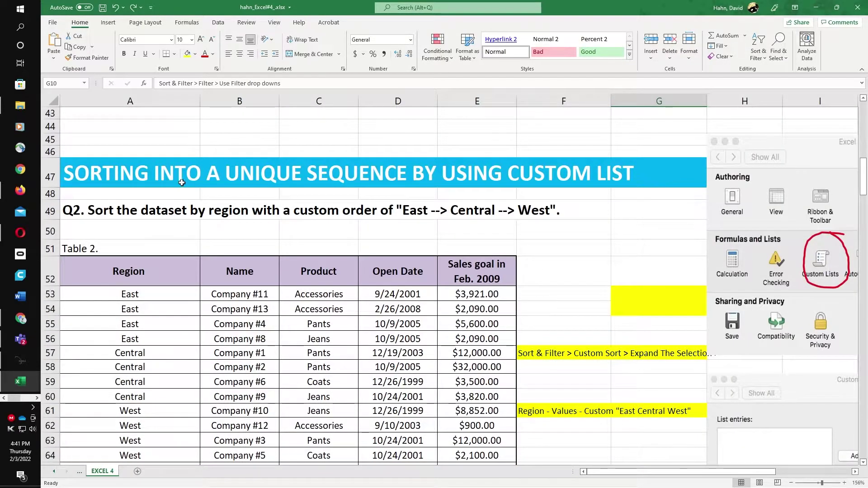
scroll(539, 211, "down", 2)
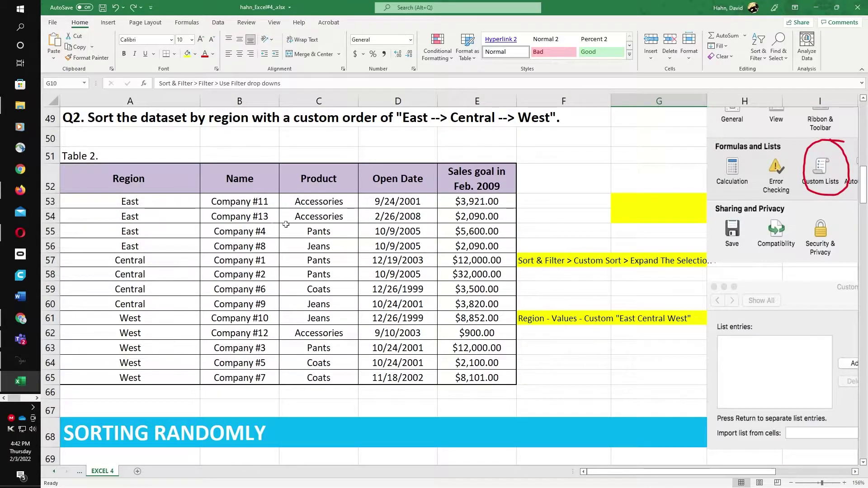
left_click_drag(106, 188, 464, 186)
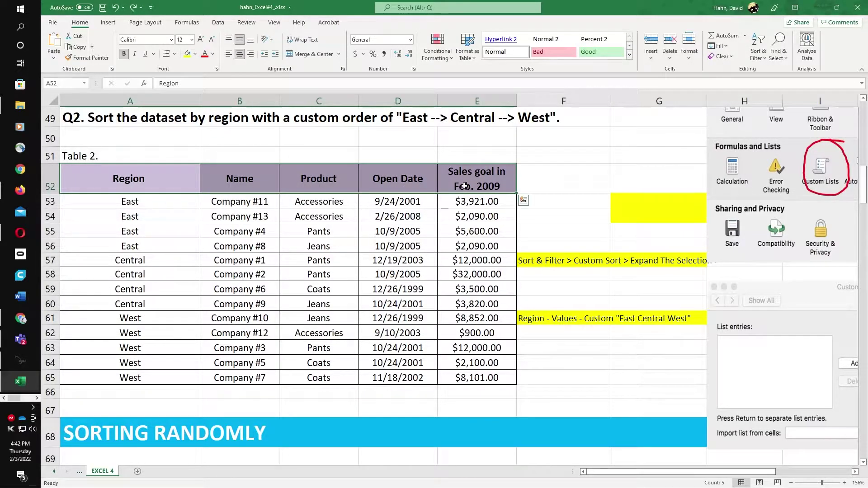
left_click(758, 58)
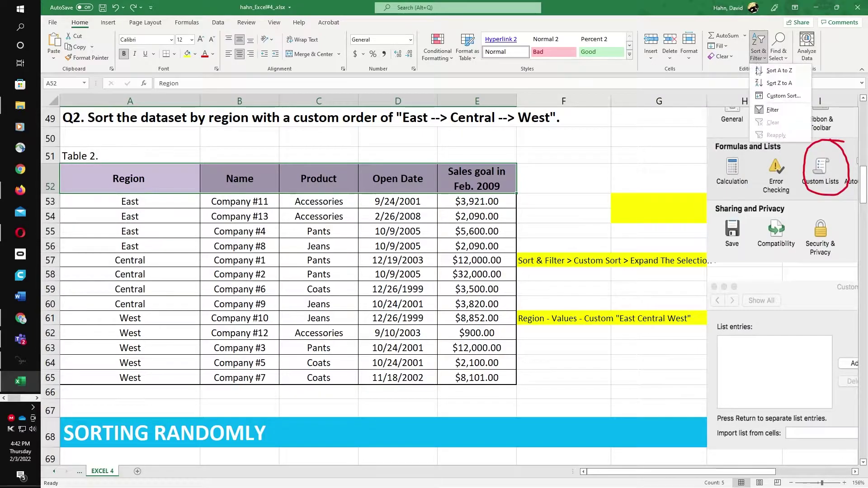
left_click(775, 97)
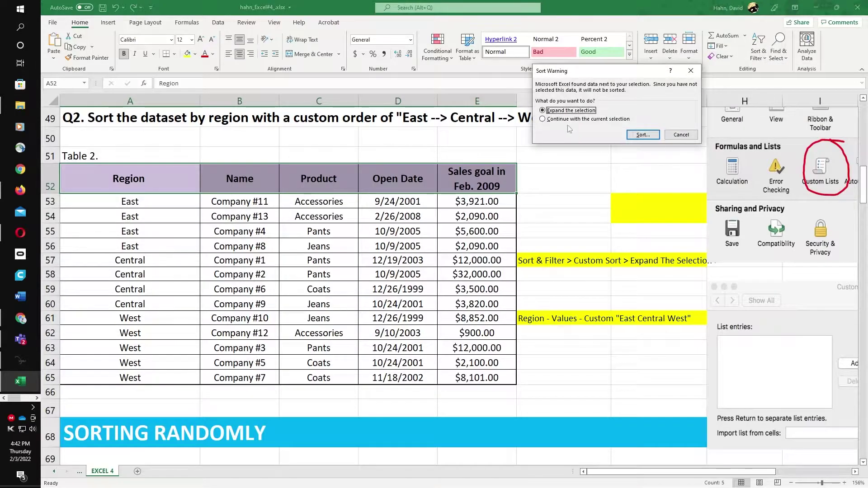
left_click(643, 134)
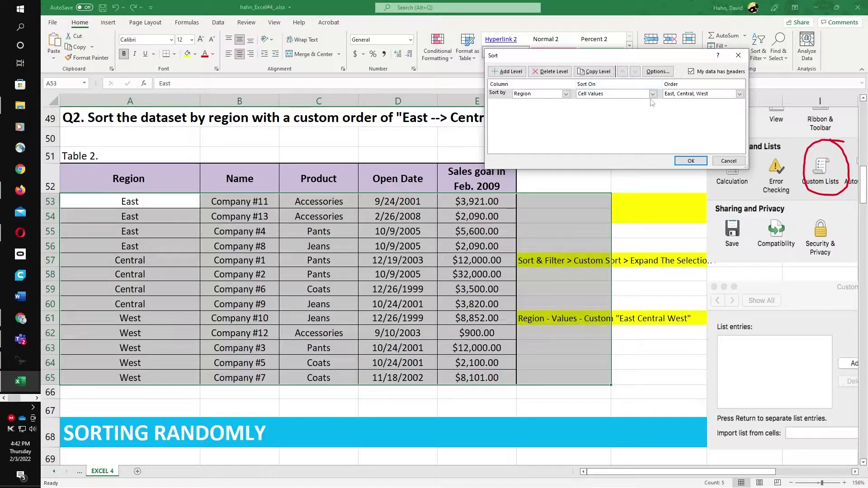
left_click(740, 94)
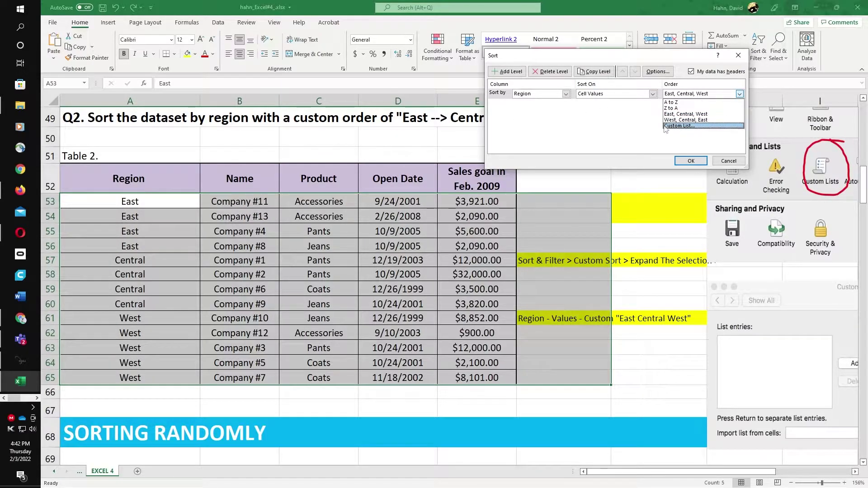
left_click(683, 120)
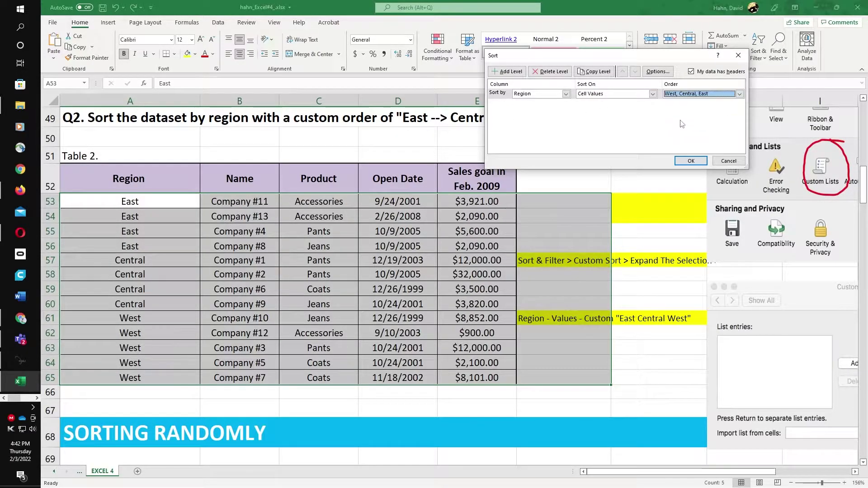
left_click(696, 163)
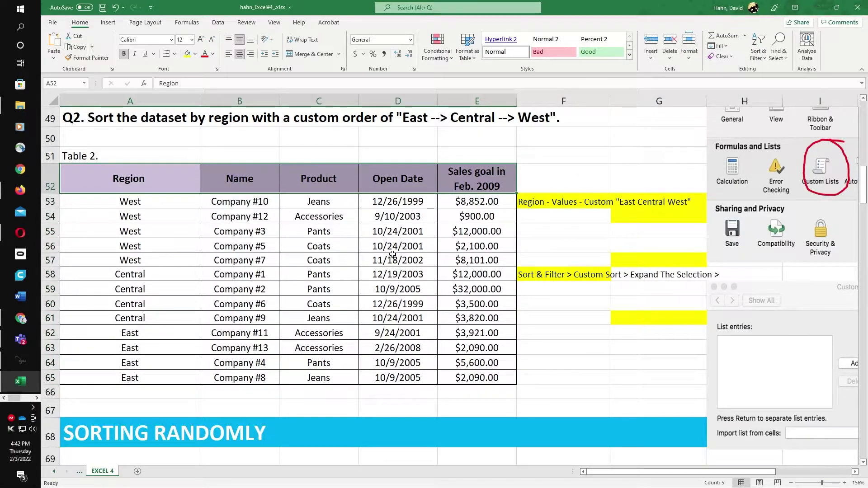
Step: Look over the Custom Lists reference pictures beside Table 2
scroll(523, 199, "up", 1)
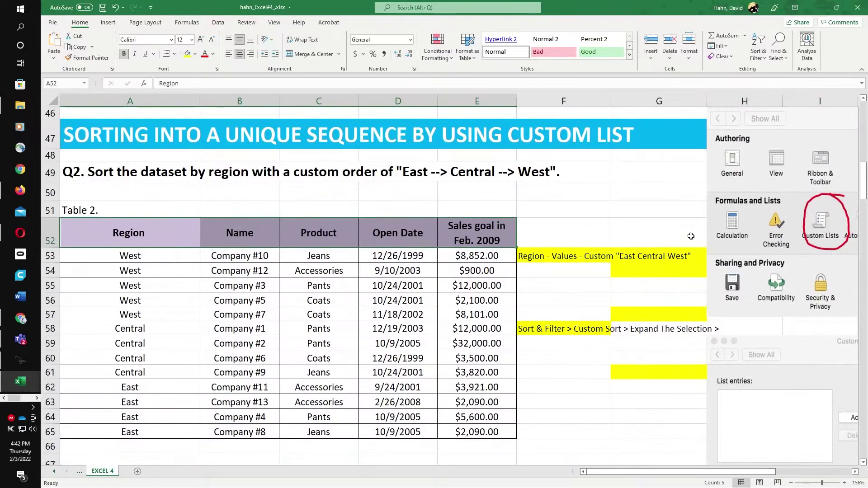
scroll(691, 236, "up", 1)
scroll(642, 199, "right", 2)
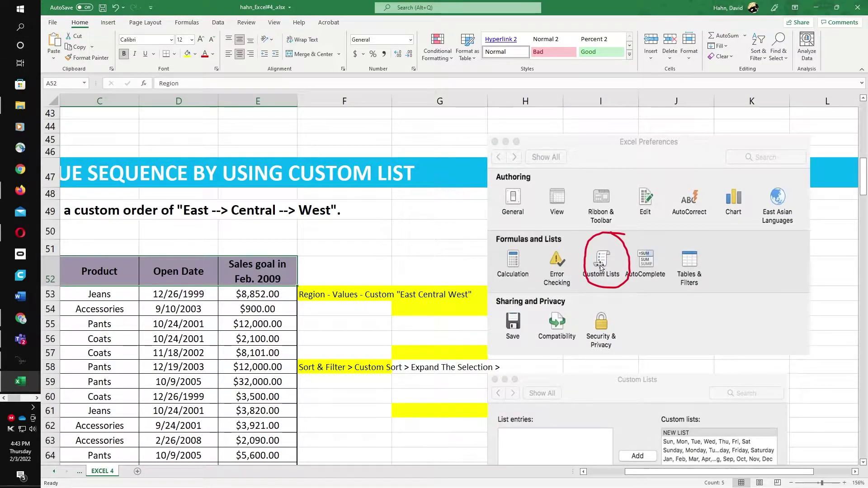
scroll(614, 263, "down", 4)
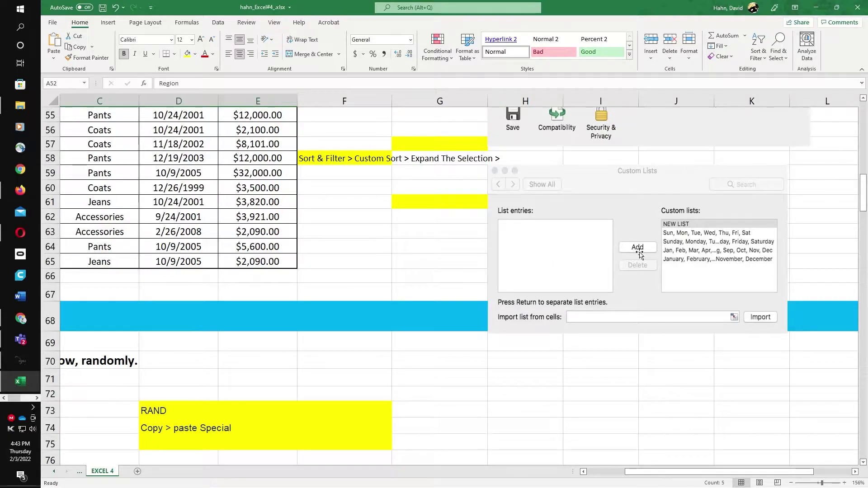
mouse_move(668, 472)
left_mouse_down()
mouse_move(627, 479)
mouse_move(661, 471)
left_mouse_up()
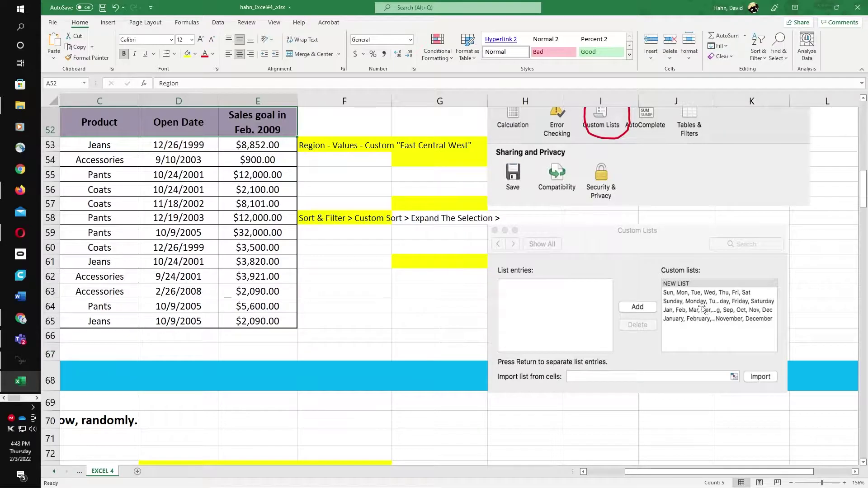
Step: Clear the existing numbers from the Random column of Table 3, cells B74 to B92
scroll(469, 288, "down", 3)
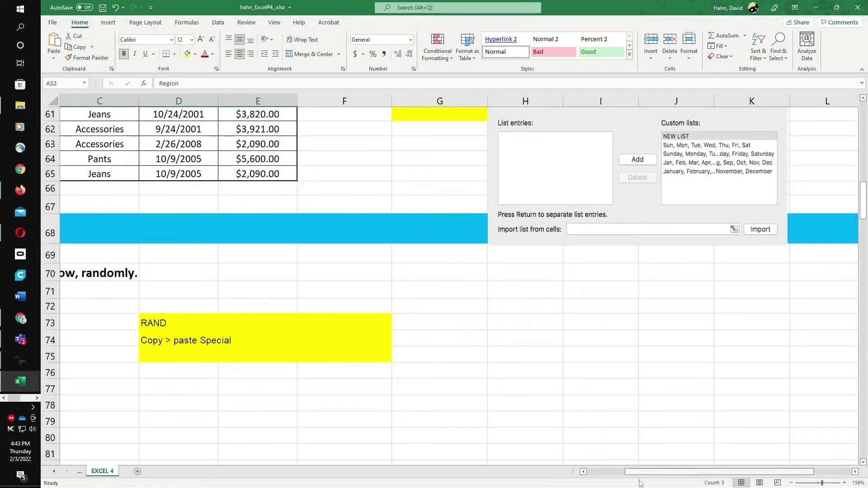
left_click_drag(645, 472, 606, 472)
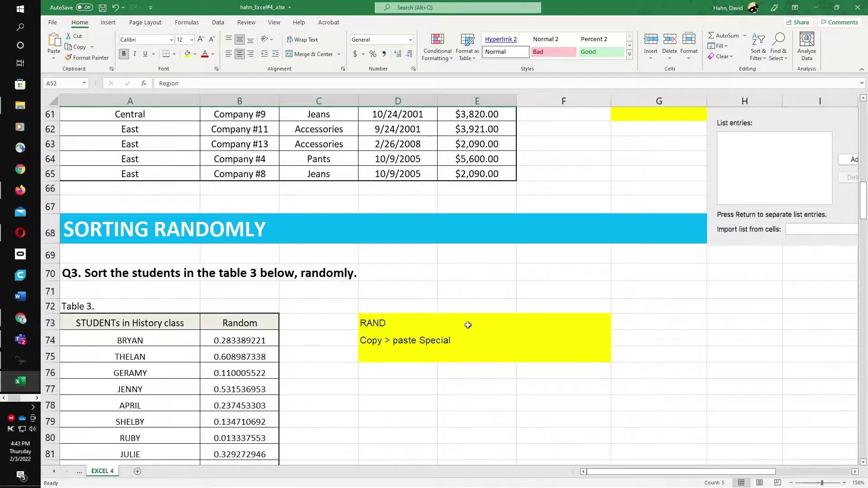
scroll(468, 324, "down", 2)
scroll(466, 323, "down", 2)
scroll(466, 324, "up", 1)
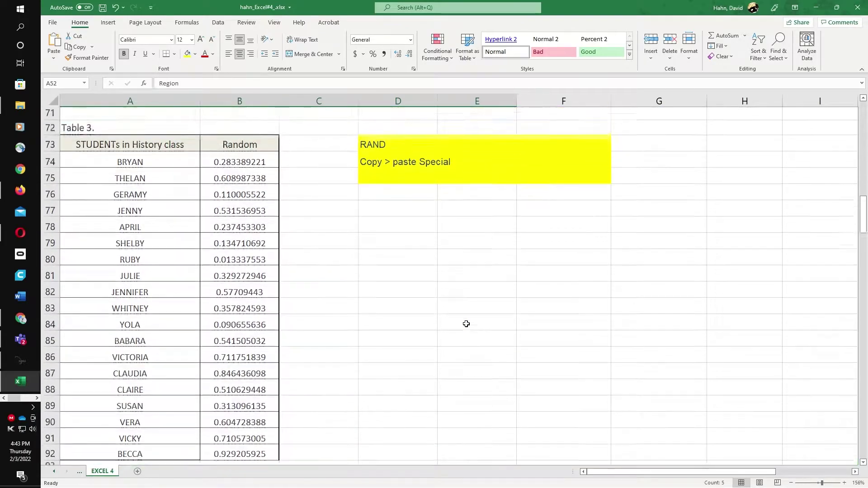
scroll(467, 324, "up", 1)
left_click_drag(243, 251, 252, 441)
right_click(244, 259)
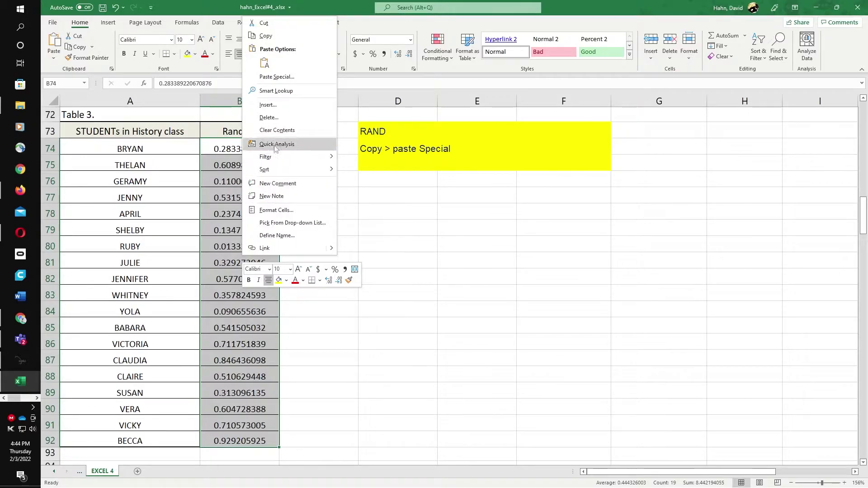
left_click(273, 131)
scroll(326, 272, "up", 1)
scroll(326, 271, "down", 1)
Step: Enter =RANDBETWEEN(1,10) in B74 and fill the formula down the Random column to B92
left_click(236, 148)
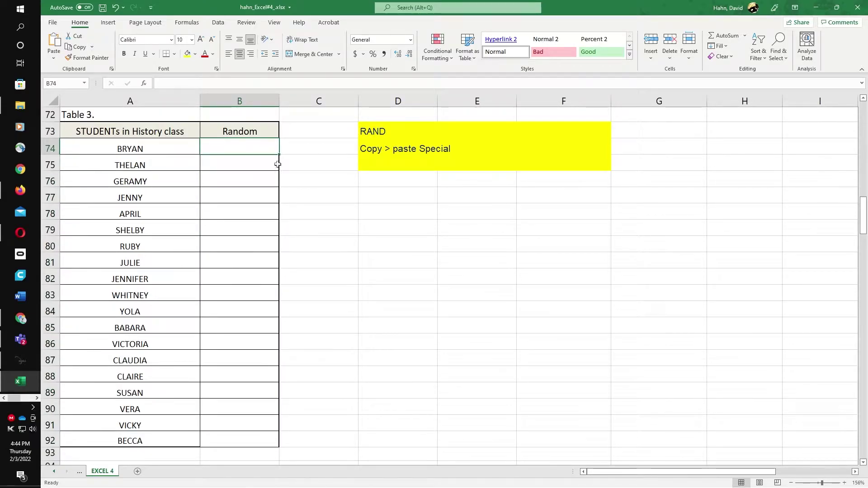
type("=")
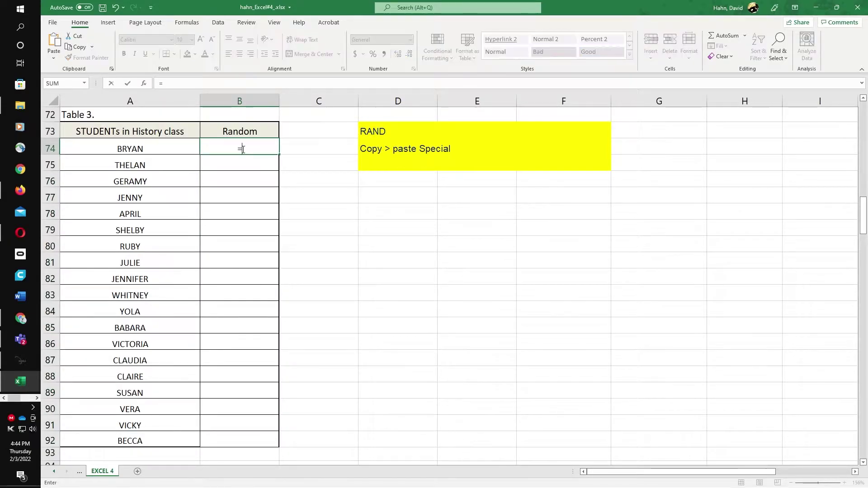
type("ran")
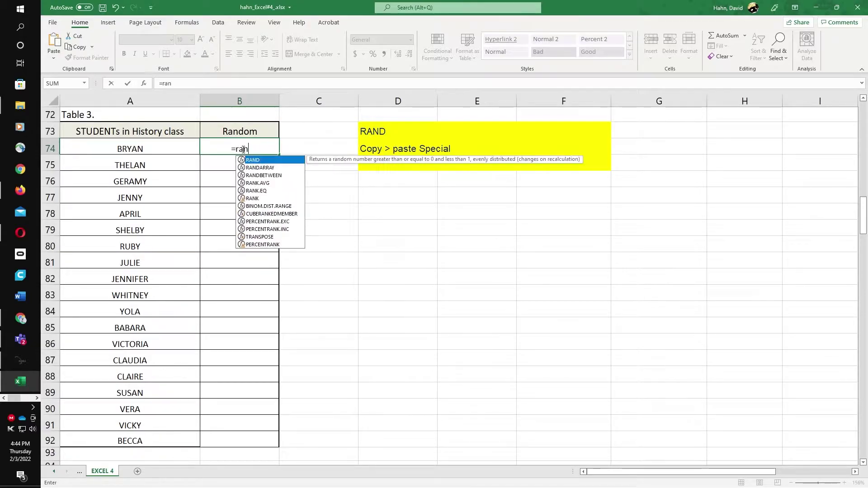
double_click(256, 176)
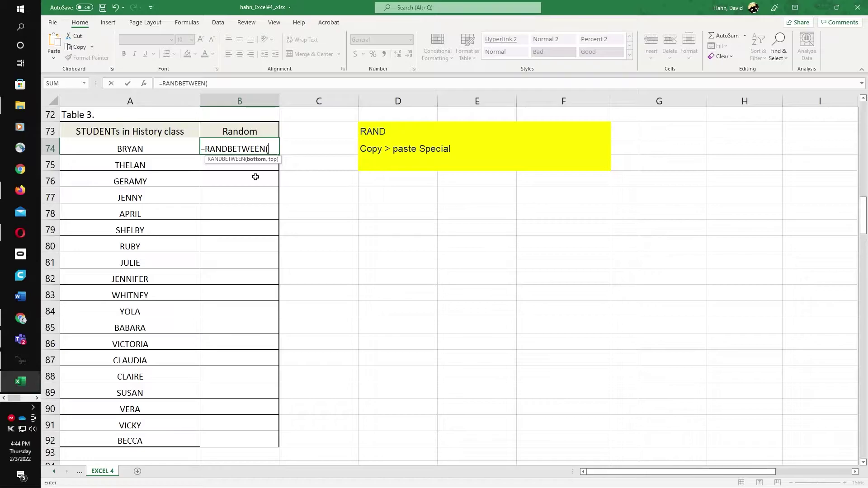
type("1,10")
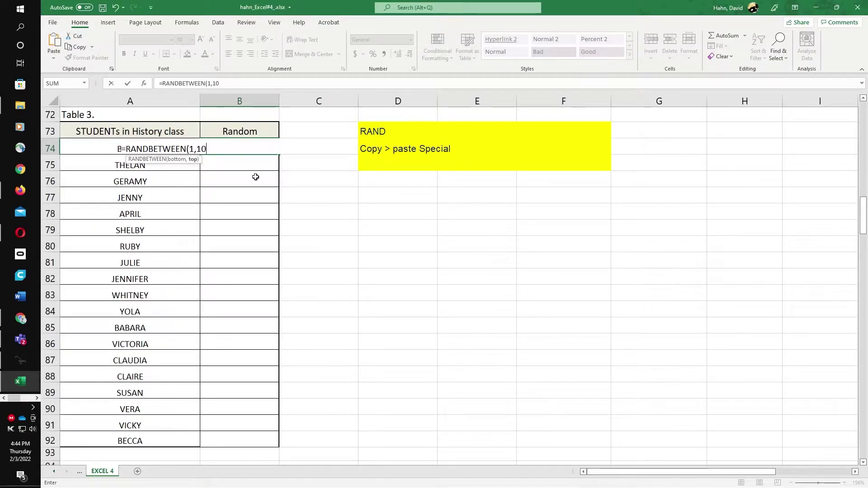
key("Return")
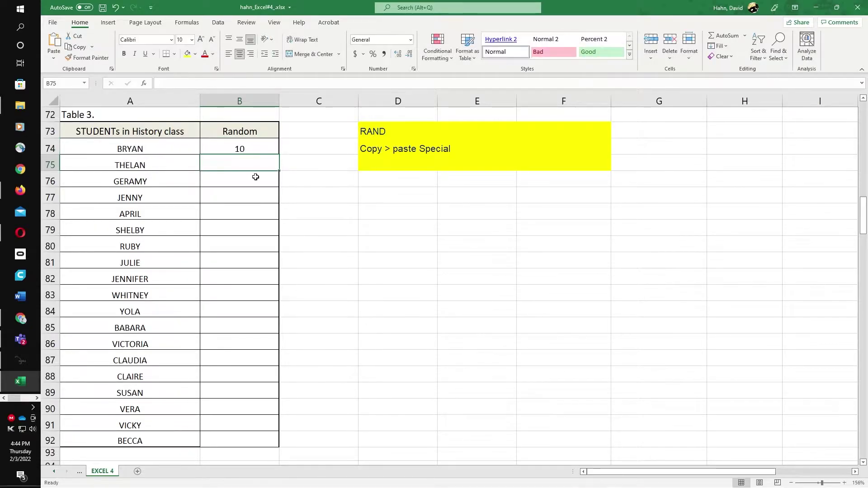
left_click(260, 147)
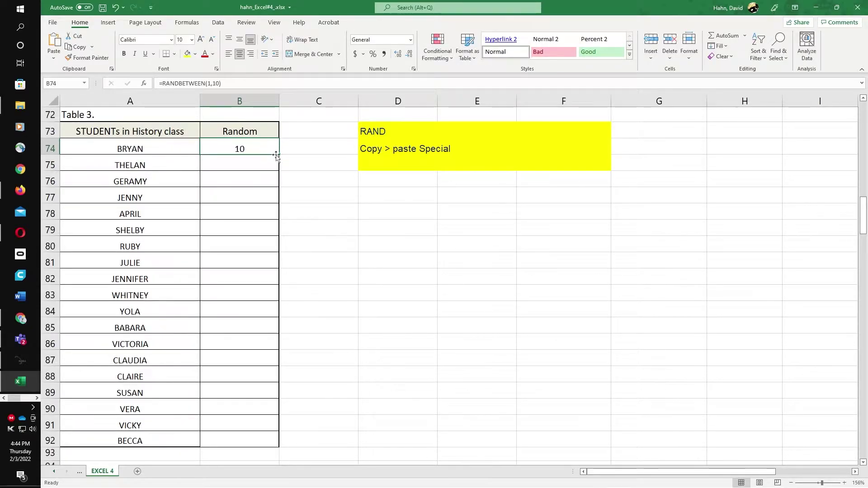
left_click_drag(280, 154, 276, 444)
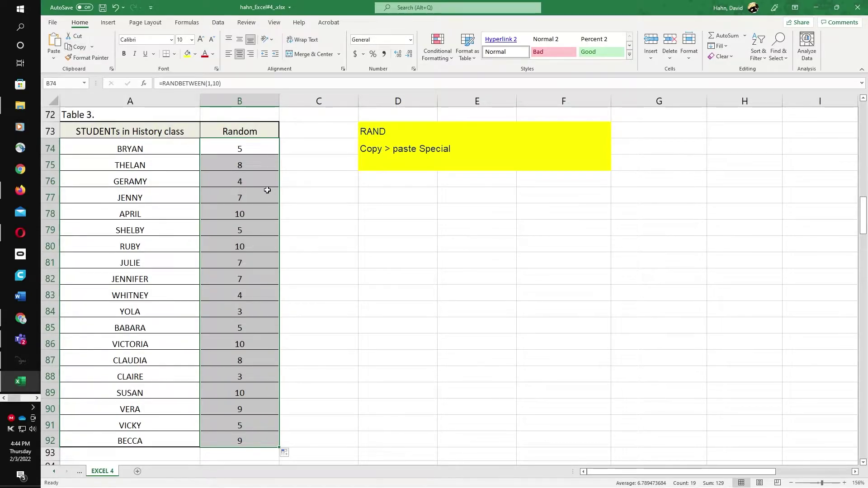
Step: Copy the Random column cells B74 to B92 and paste them back in place as values only
key("ctrl+c")
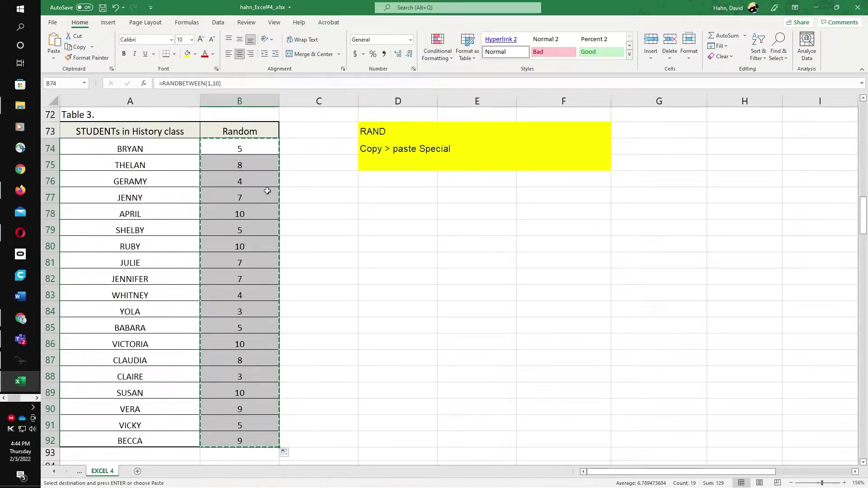
left_click(54, 58)
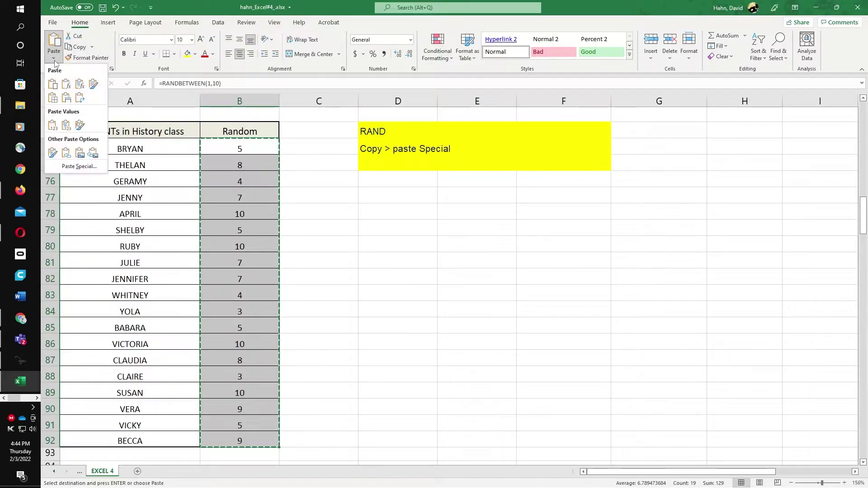
left_click(80, 167)
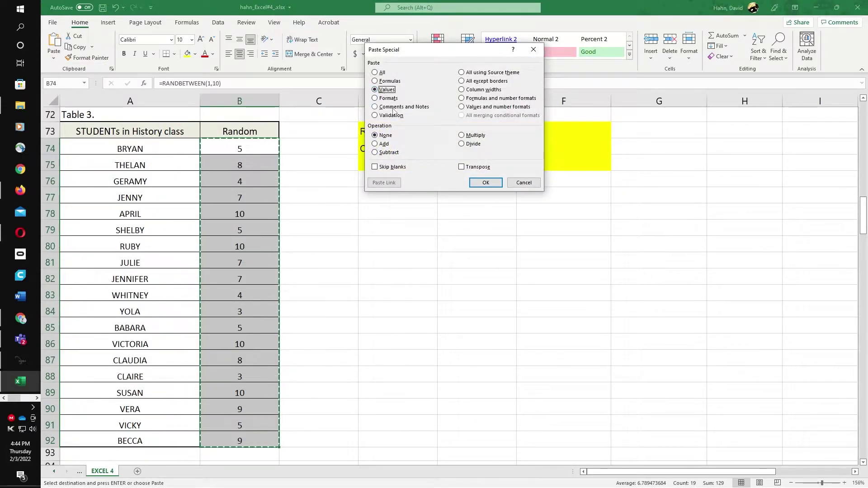
left_click(486, 183)
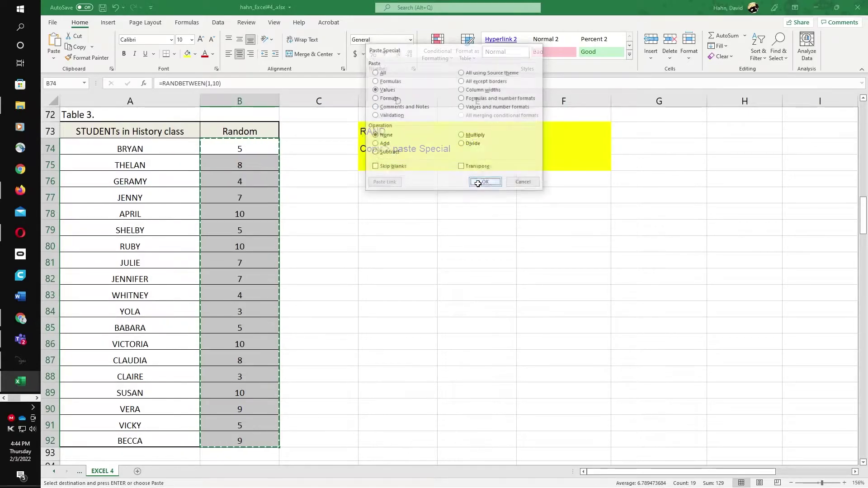
Step: Check several cells of Table 3's Random column to see whether they hold fixed numbers instead of formulas
left_click(240, 183)
left_click(293, 180)
left_click(240, 160)
left_click(239, 151)
left_click(239, 180)
left_click(237, 197)
left_click(237, 213)
left_click(237, 230)
left_click(235, 256)
left_click(226, 195)
left_click(225, 181)
left_click(248, 151)
key("Escape")
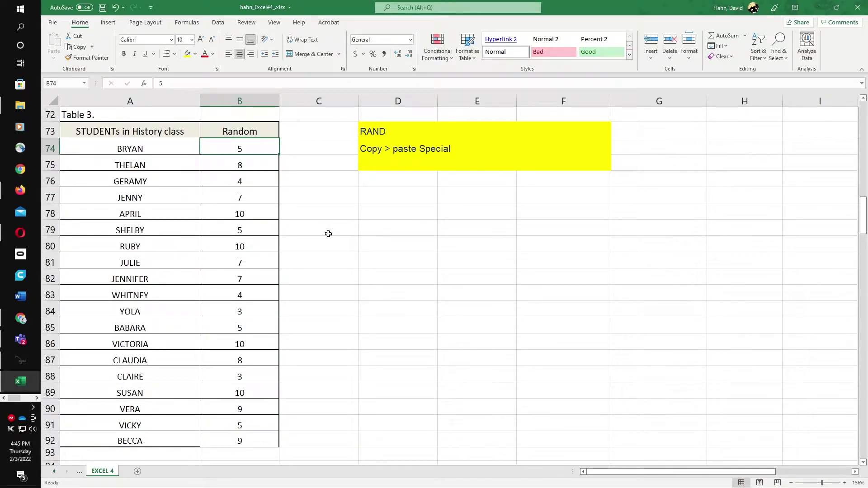
Step: Read the Q4 filter instructions and look over the names and sales in Table 4
scroll(329, 234, "up", 1)
scroll(329, 234, "down", 8)
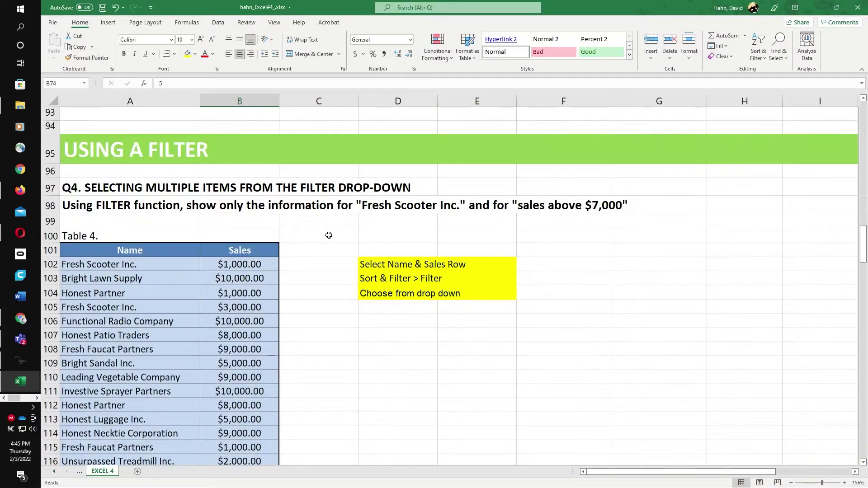
scroll(329, 235, "down", 1)
scroll(331, 234, "down", 1)
scroll(332, 234, "up", 1)
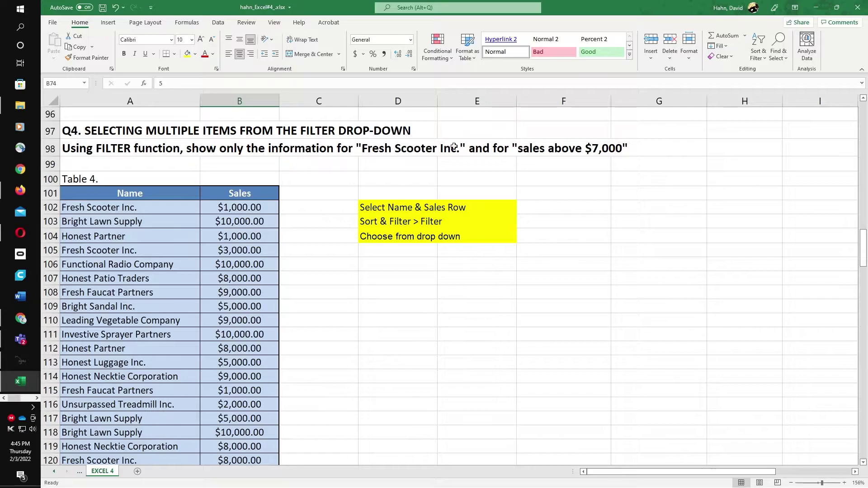
scroll(341, 270, "down", 4)
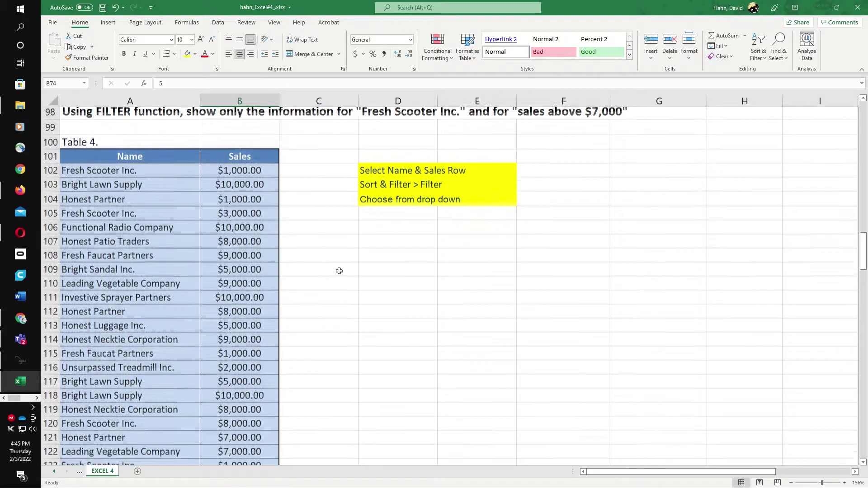
scroll(328, 288, "up", 3)
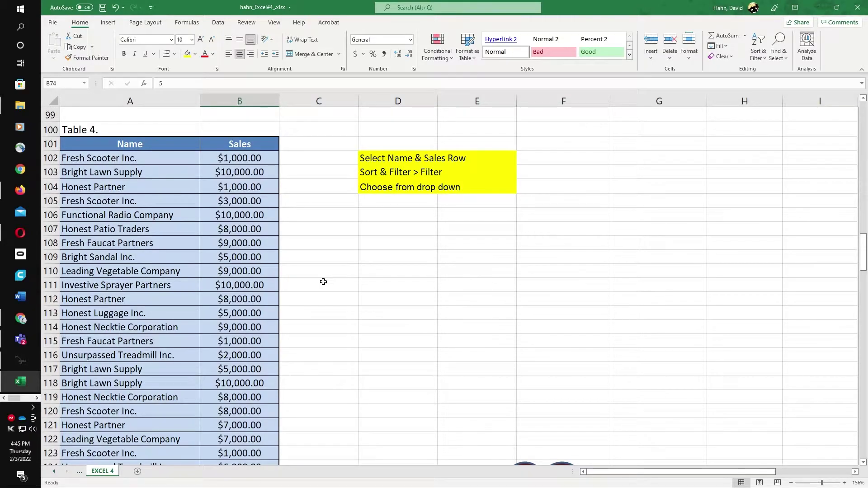
Step: Turn on filtering for the Name and Sales header cells of Table 4, A101 to B101
scroll(339, 294, "up", 2)
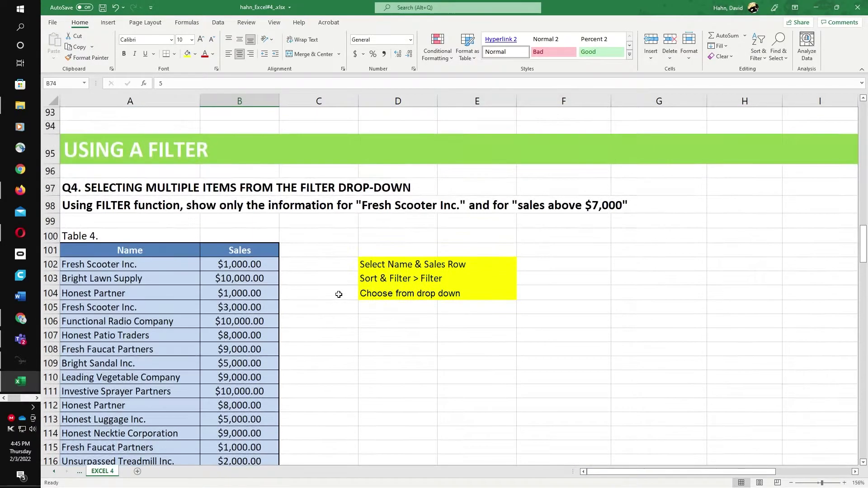
scroll(327, 297, "down", 1)
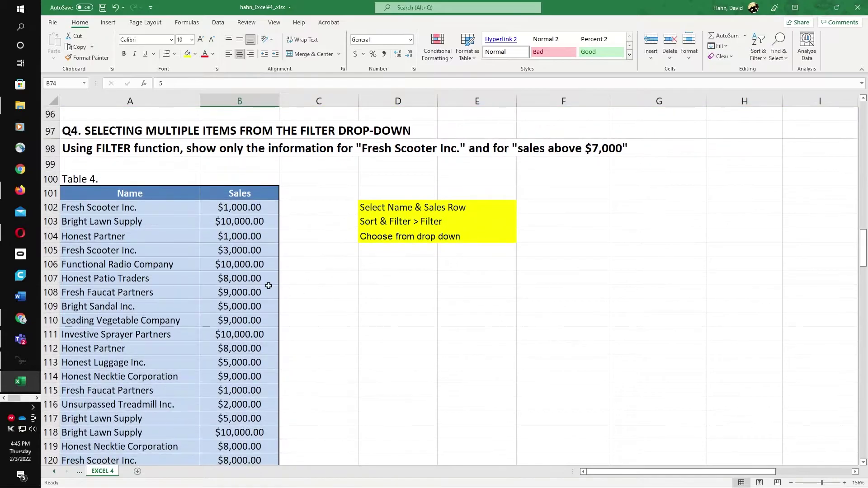
scroll(289, 284, "down", 1)
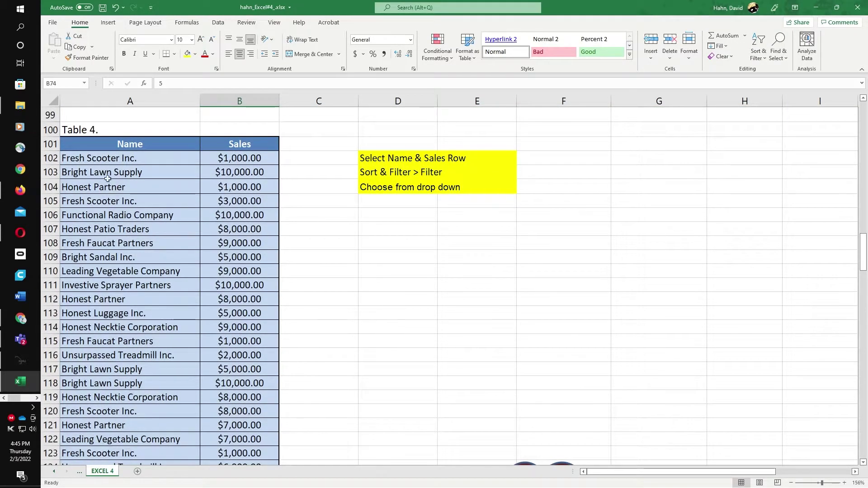
left_click(115, 145)
left_click_drag(115, 145, 229, 146)
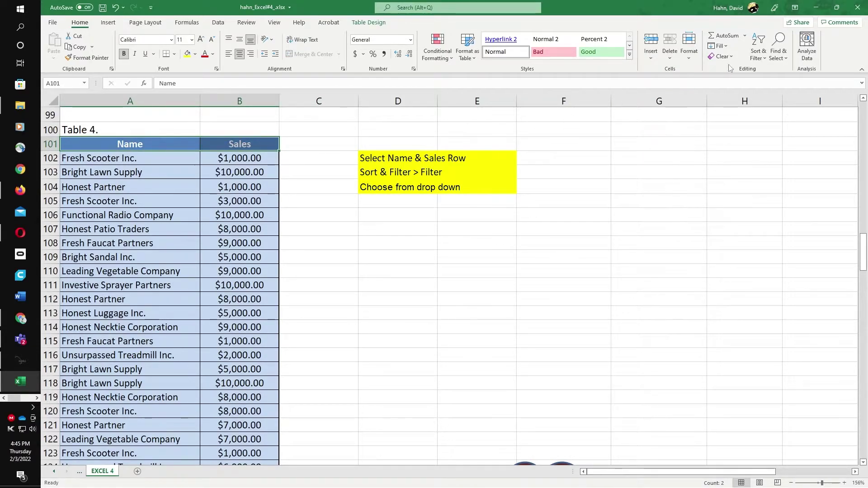
left_click(758, 52)
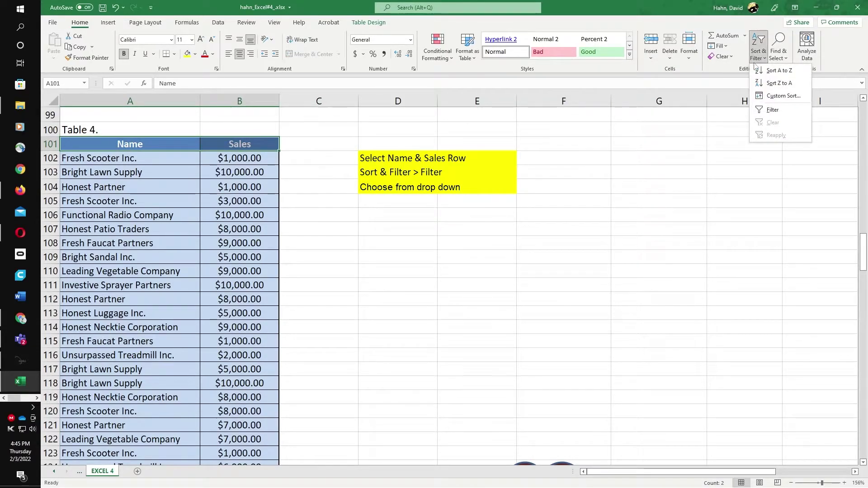
left_click(771, 110)
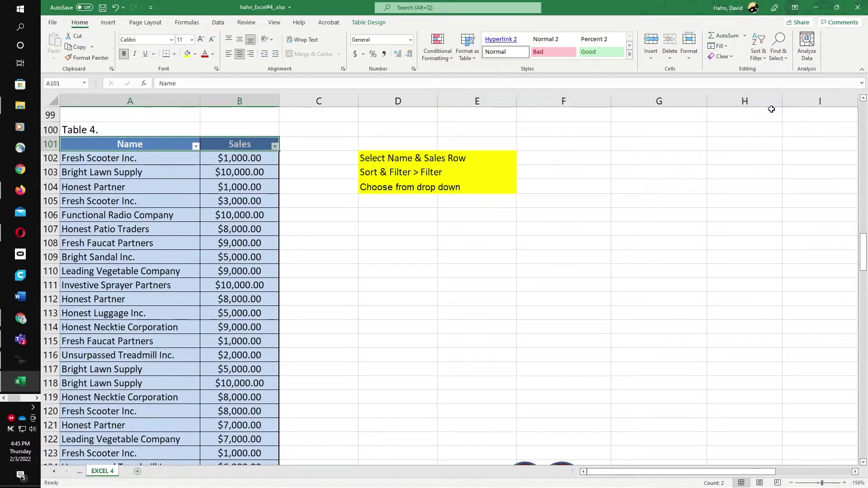
Step: Filter Table 4's Name column to show only Fresh Scooter Inc
left_click(196, 146)
left_click(105, 254)
left_click(129, 294)
left_click(142, 337)
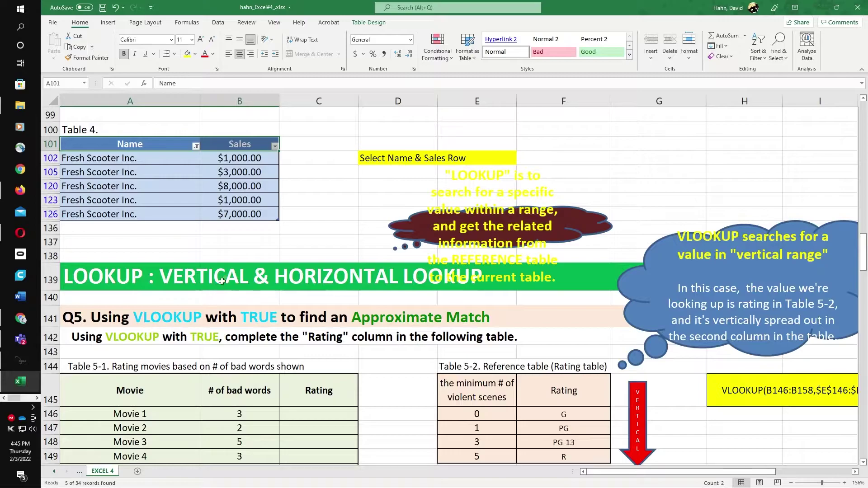
Step: Filter Table 4's Sales column to show only $7,000.00 and $8,000.00
scroll(281, 246, "up", 3)
scroll(285, 242, "down", 1)
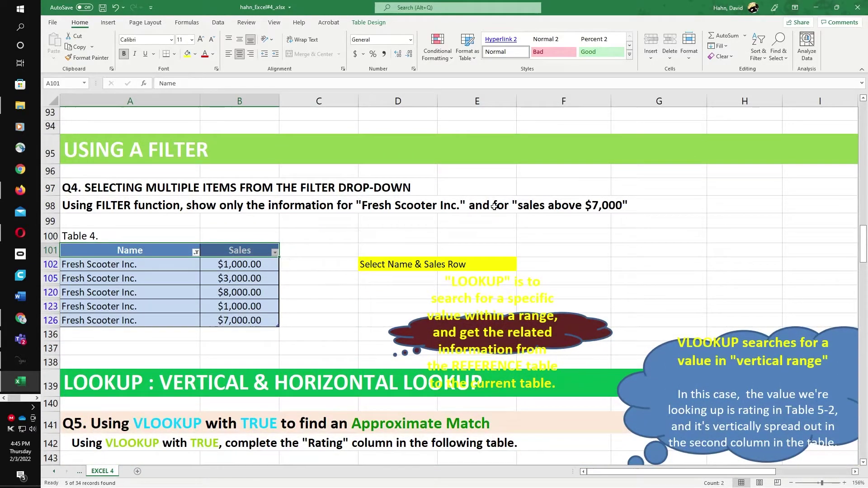
left_click(274, 252)
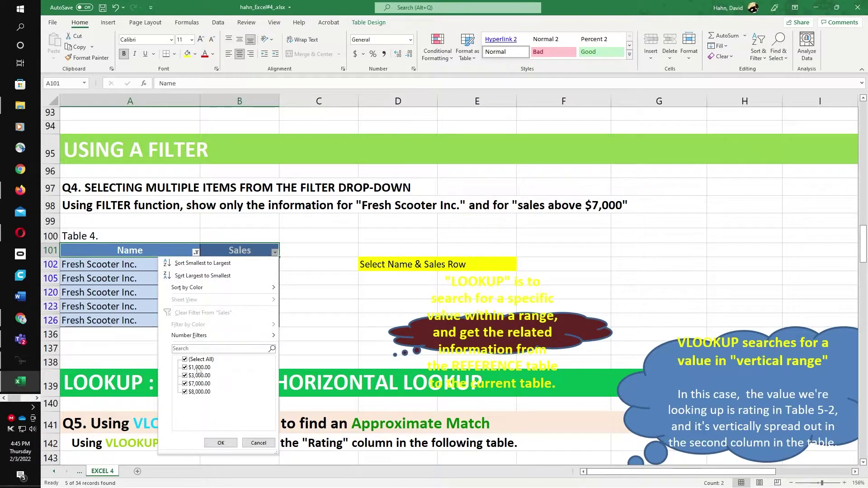
left_click(184, 360)
left_click(184, 384)
left_click(187, 392)
left_click(220, 443)
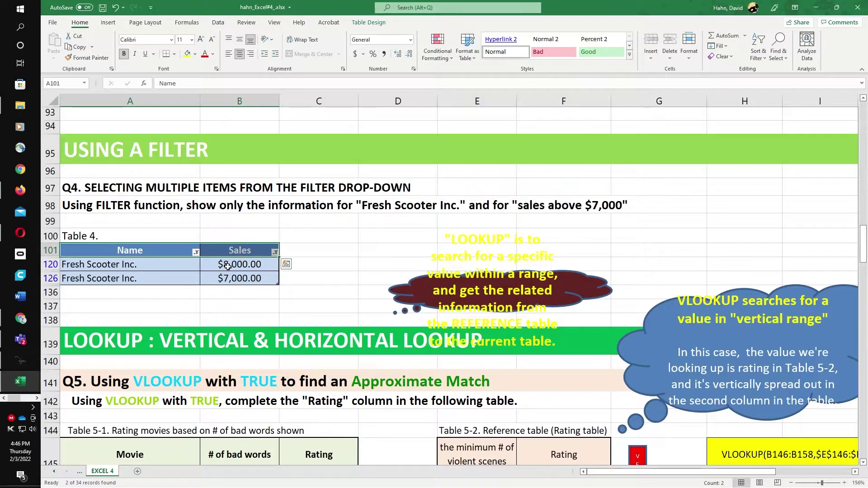
Step: Undo the Sales and Name filters on Table 4
key("ctrl+z")
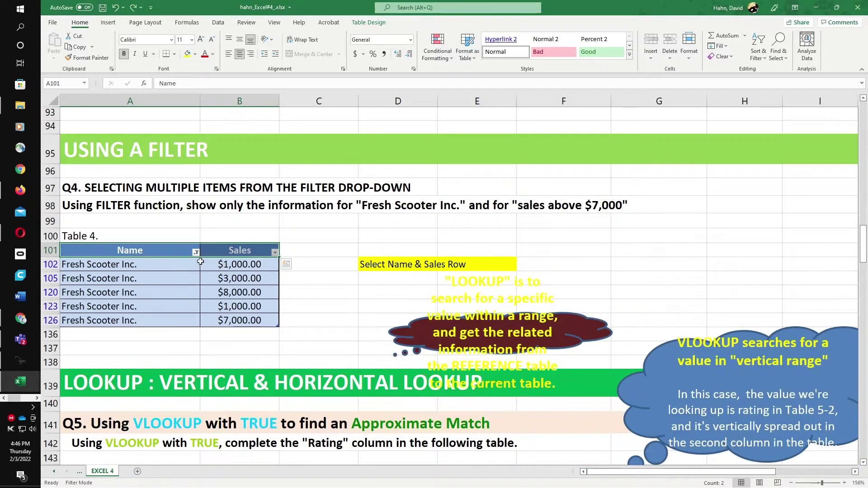
key("ctrl+z")
scroll(377, 261, "down", 5)
scroll(377, 261, "down", 5)
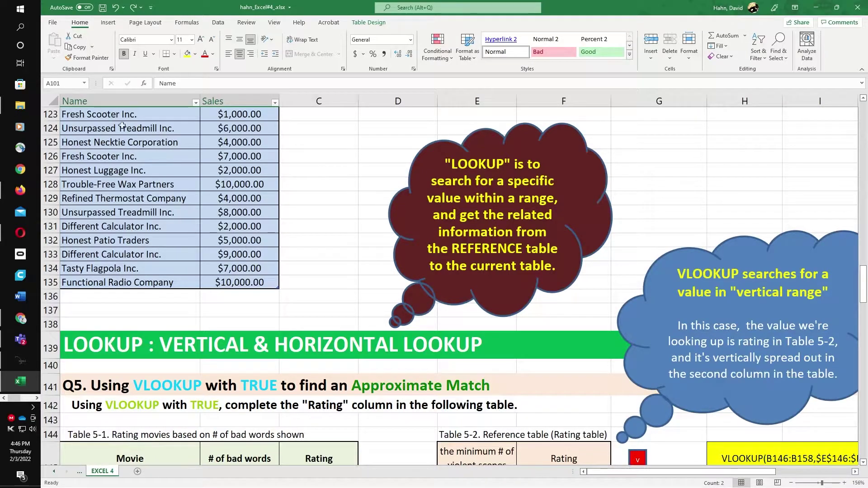
Step: Reposition the dark red LOOKUP cloud callout beside Table 4's last rows, above the green lookup heading
left_click(436, 191)
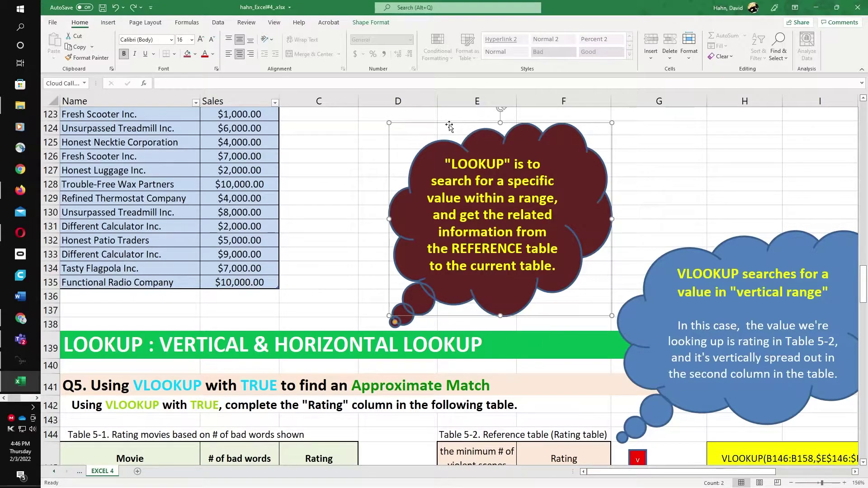
left_click_drag(448, 125, 668, 142)
scroll(493, 215, "down", 3)
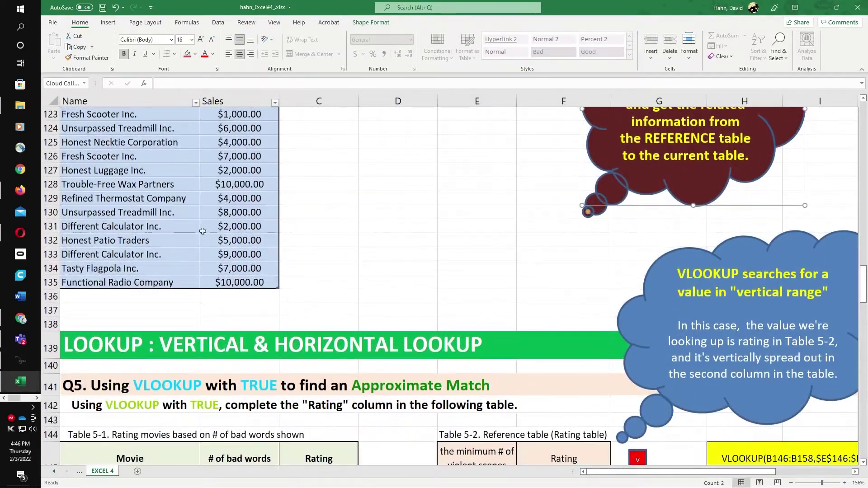
scroll(394, 271, "up", 2)
left_click_drag(583, 183, 411, 265)
Step: Look over the Q5 section, including Table 5-1, reference Table 5-2 and the area next to them
scroll(544, 282, "down", 5)
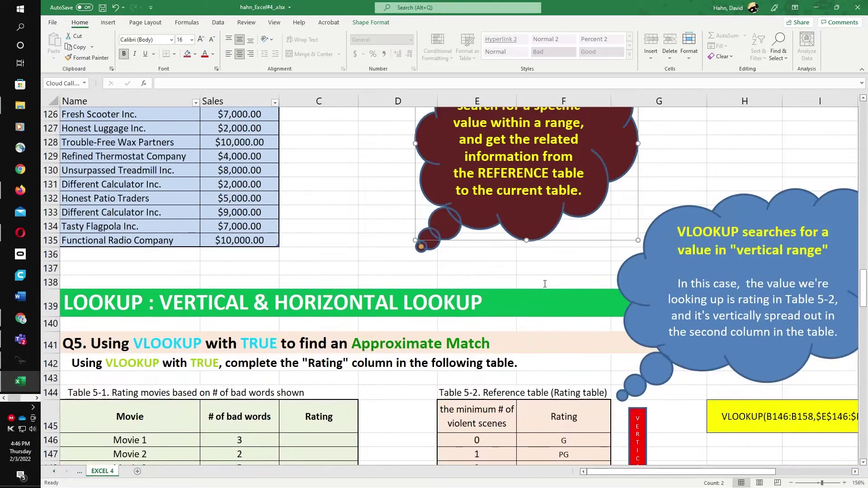
scroll(544, 282, "up", 2)
scroll(544, 282, "down", 5)
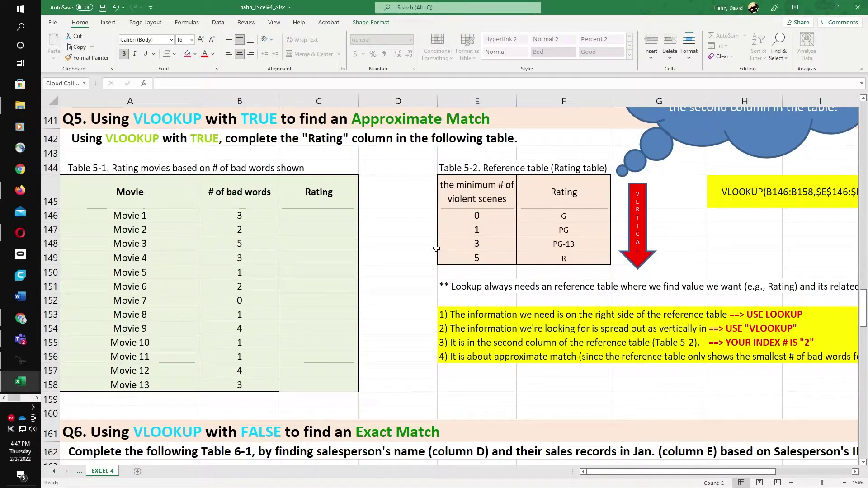
left_click_drag(118, 208, 337, 385)
left_click_drag(460, 221, 538, 262)
left_click_drag(724, 217, 786, 271)
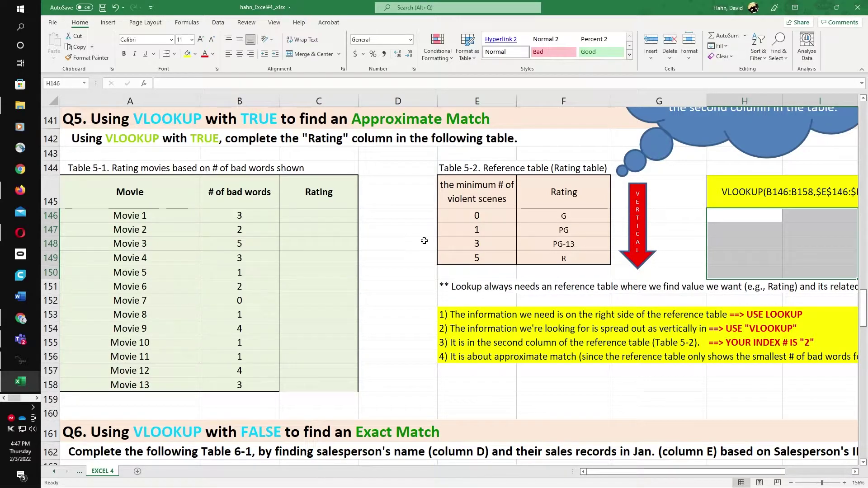
left_click(416, 262)
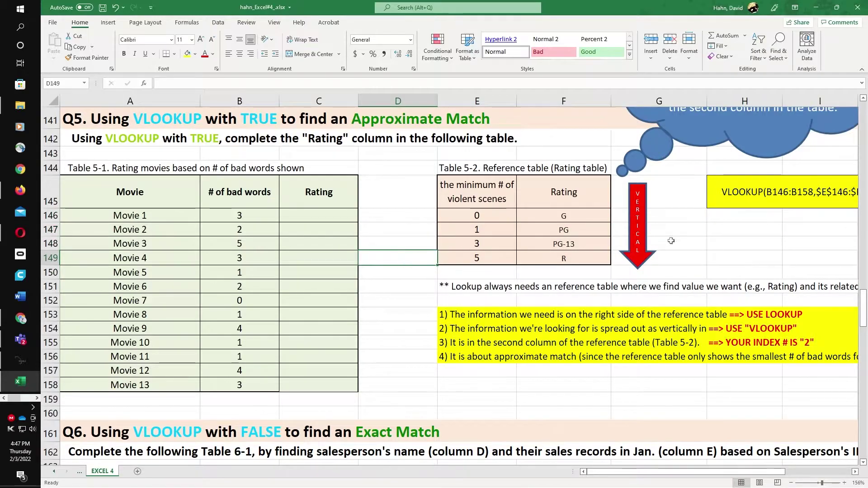
left_click(719, 244)
left_click(422, 268)
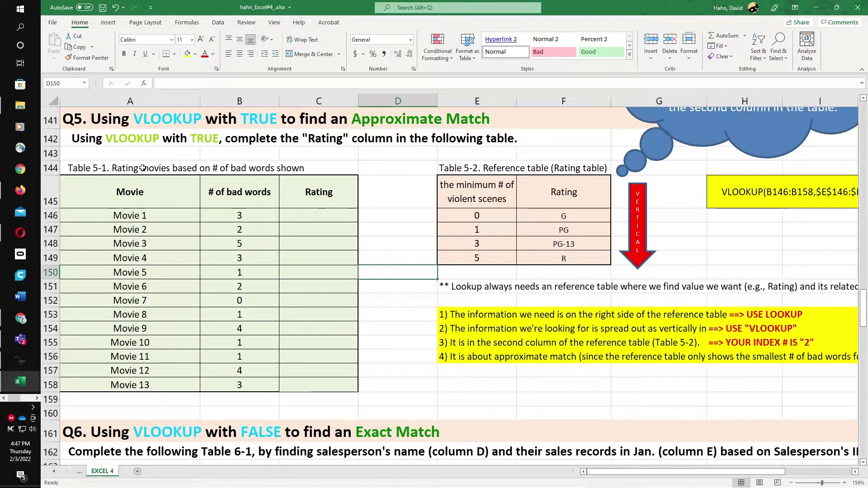
Step: Read the Q5 instruction and examine the empty Rating column and the sample VLOOKUP formula beside the reference table
left_click(123, 145)
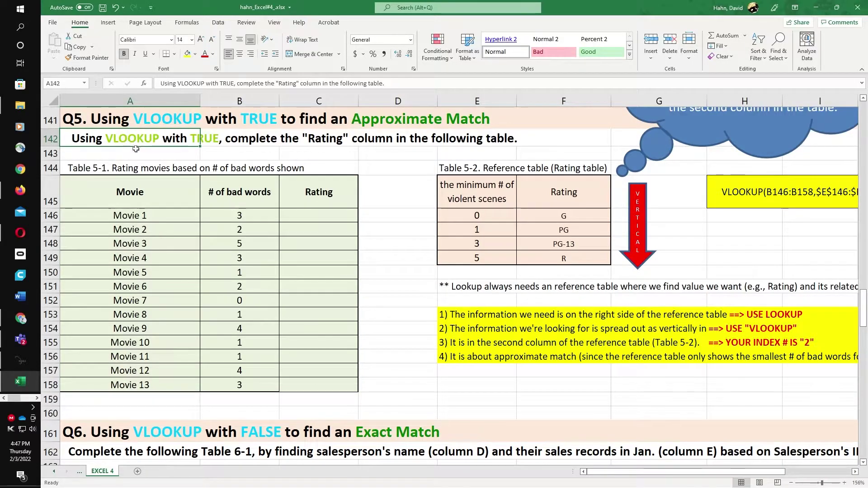
left_click(324, 215)
left_click(467, 197)
left_click(347, 230)
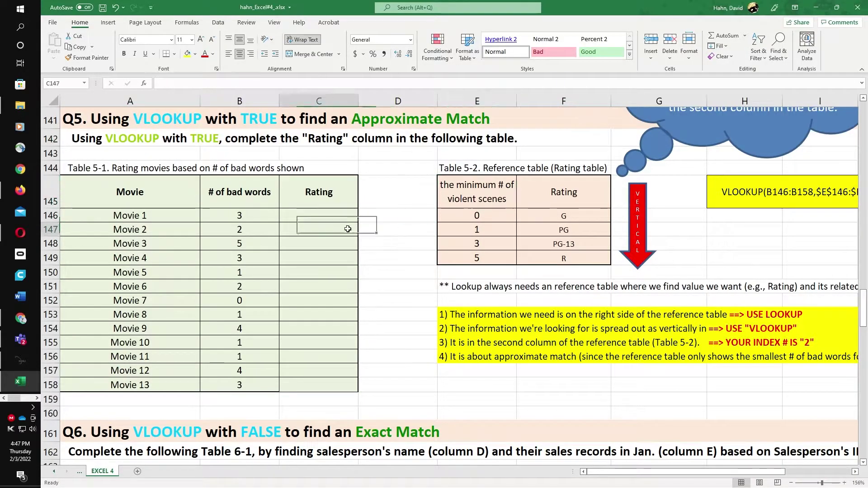
left_click(446, 216)
left_click(298, 246)
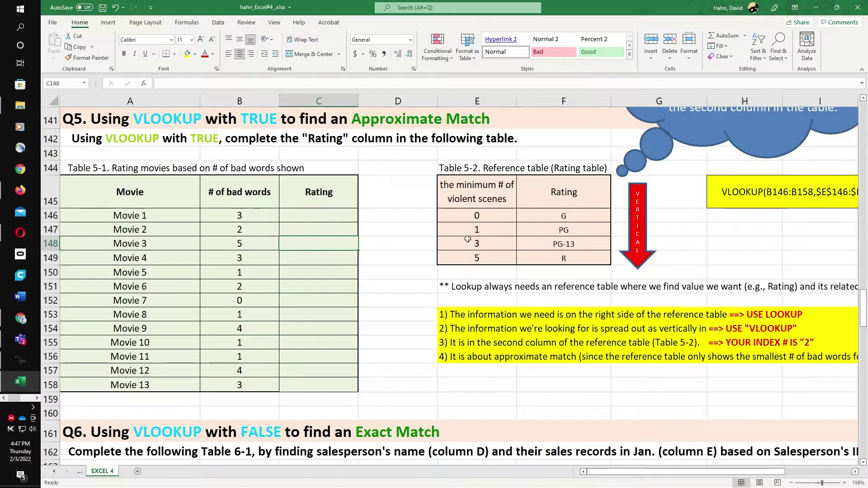
left_click_drag(596, 472, 618, 473)
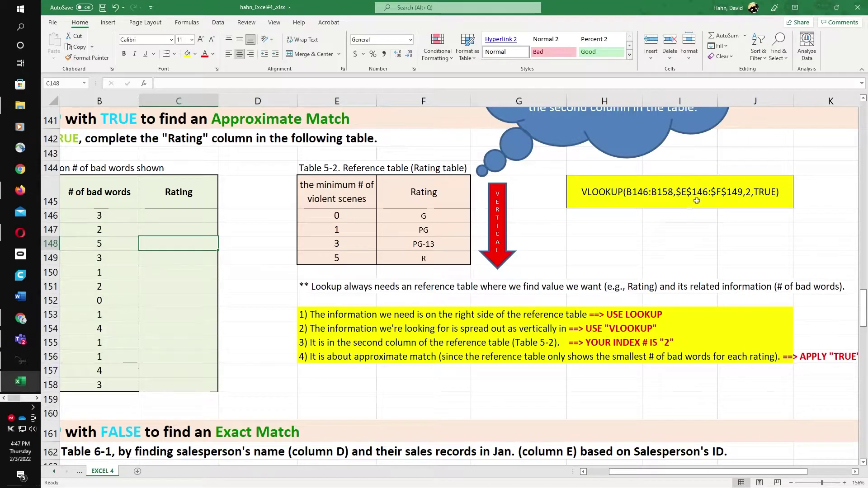
left_click_drag(618, 472, 579, 480)
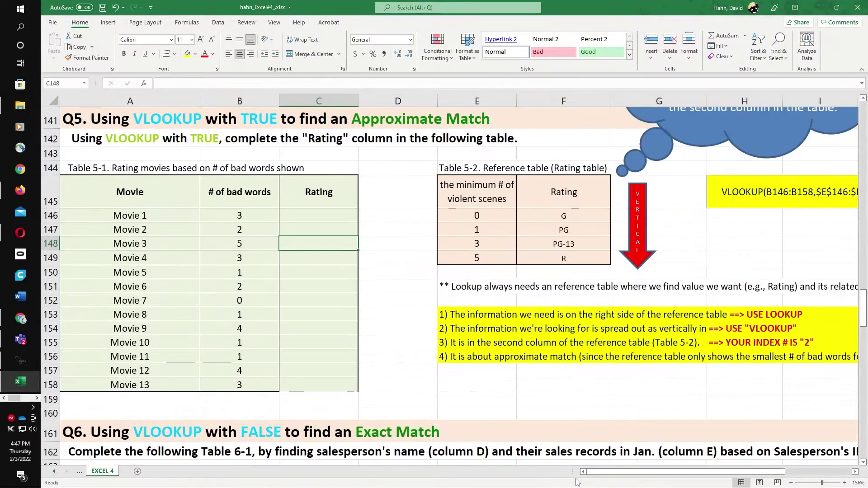
Step: Change the header of Table 5-1's second column in B145 to "# violent scenes" to match the reference table's wording
left_click(331, 217)
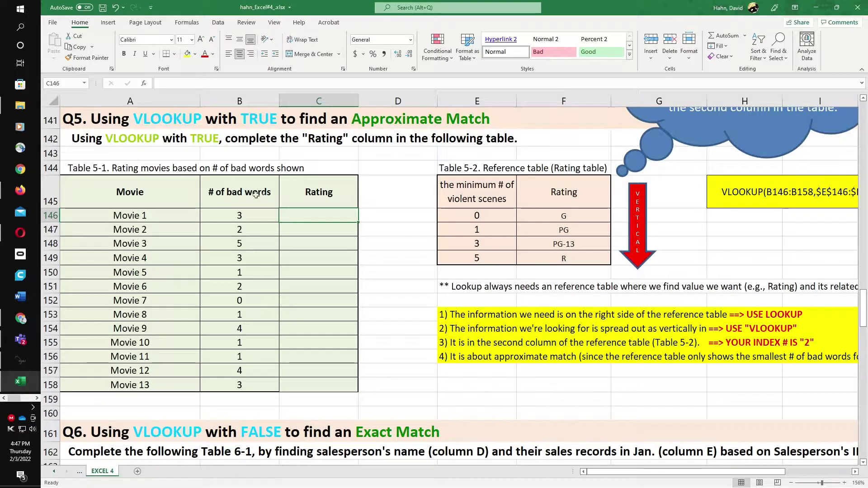
double_click(482, 199)
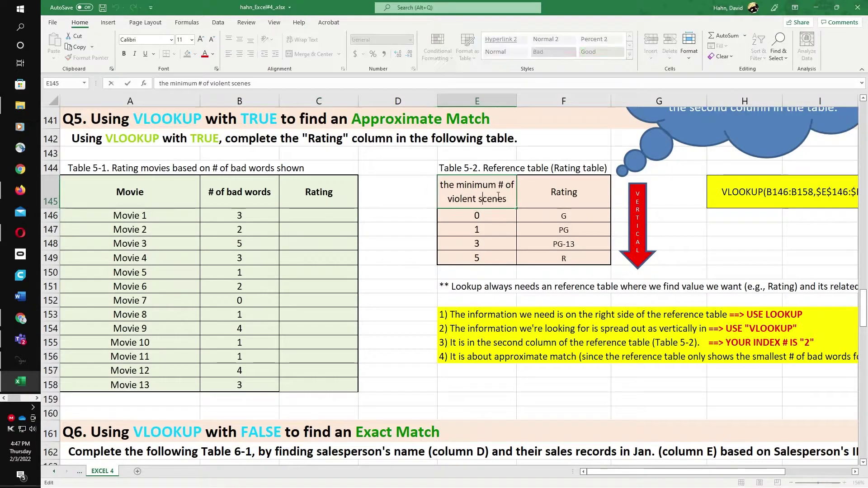
left_click_drag(498, 195, 463, 203)
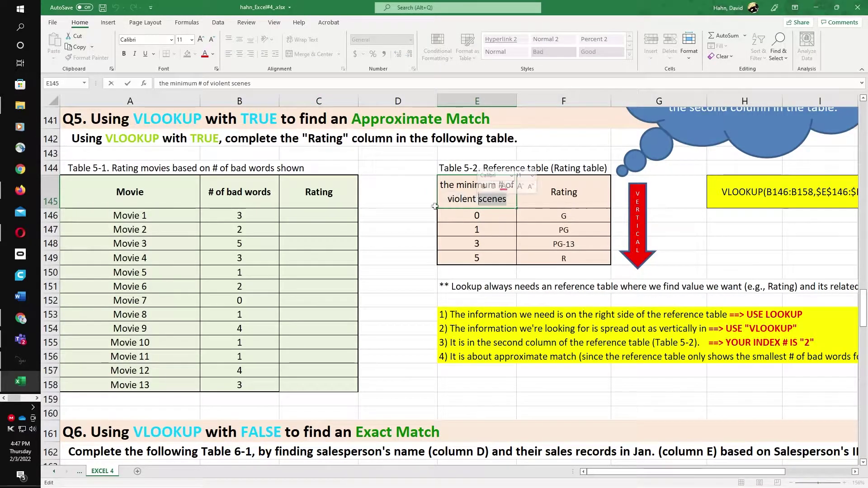
left_click(262, 197)
double_click(269, 192)
left_click_drag(269, 192, 213, 195)
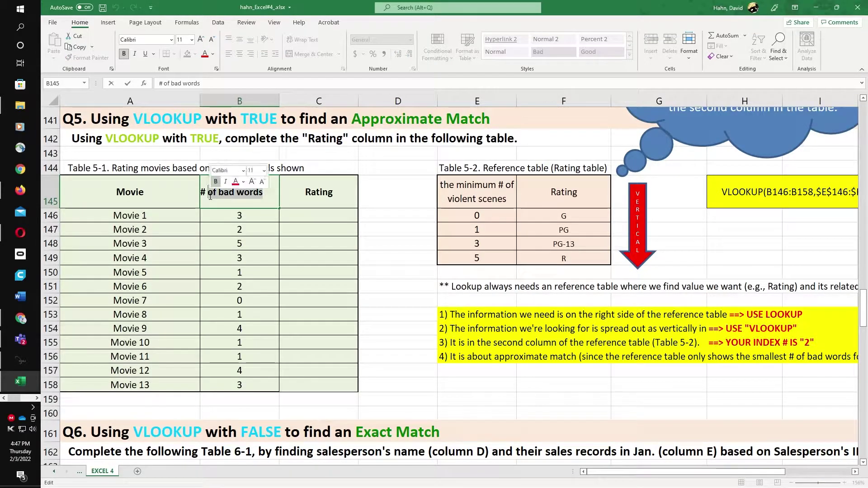
type("violent sc")
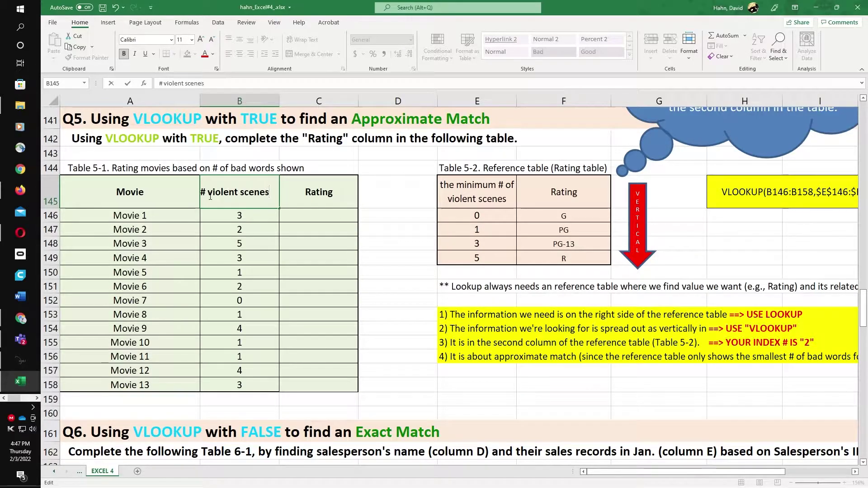
type("enes")
key("Return")
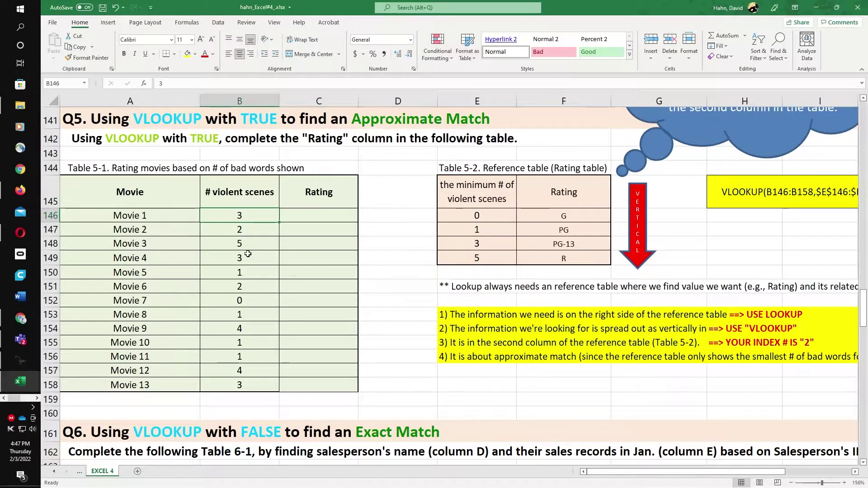
Step: Go through the first five movies in Table 5-1, checking their violent scene counts and empty Rating cells
left_click(539, 229)
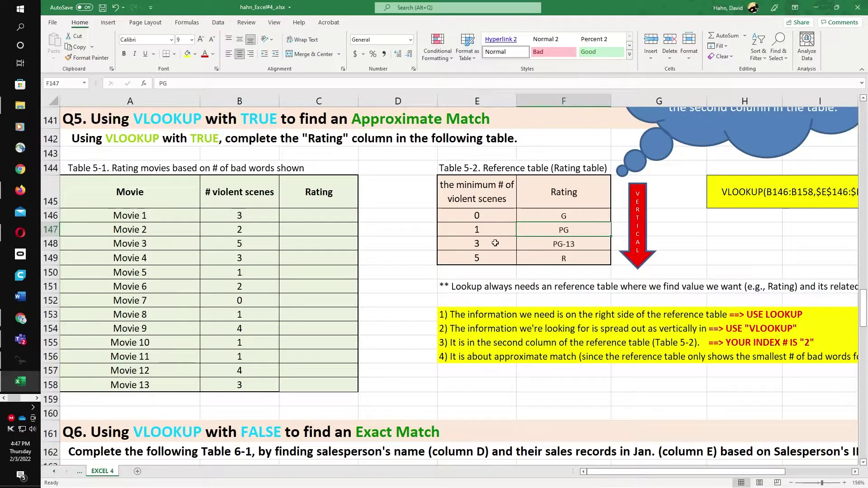
left_click(134, 217)
left_click(137, 231)
left_click(137, 243)
left_click(136, 259)
left_click(134, 274)
left_click(245, 218)
left_click(242, 230)
left_click(240, 244)
left_click(239, 257)
left_click(238, 273)
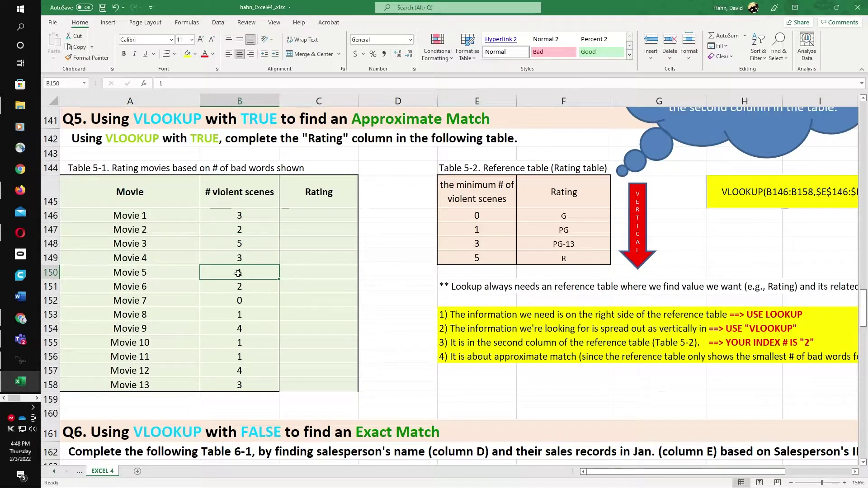
left_click(313, 232)
left_click(309, 258)
left_click(306, 271)
Step: Examine which rating Table 5-2 assigns to each minimum number of violent scenes
left_click(543, 219)
left_click(528, 239)
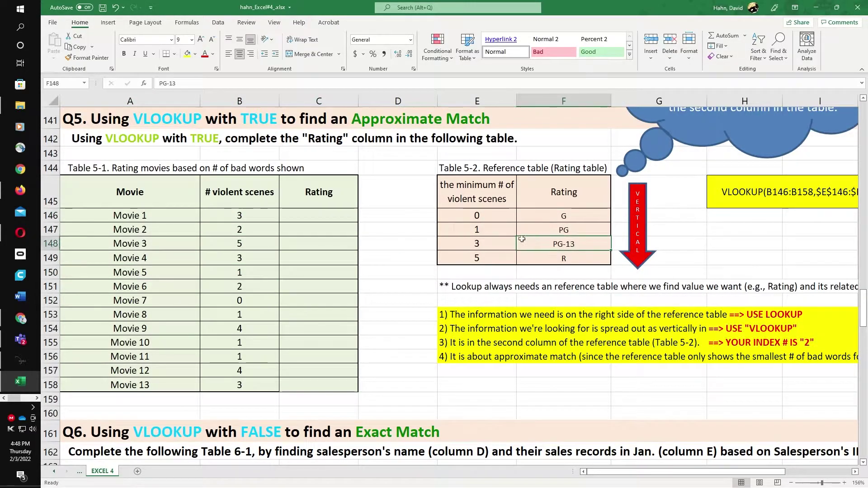
left_click(481, 212)
left_click(480, 227)
left_click(524, 232)
left_click(477, 246)
left_click(532, 251)
left_click(497, 258)
left_click(547, 258)
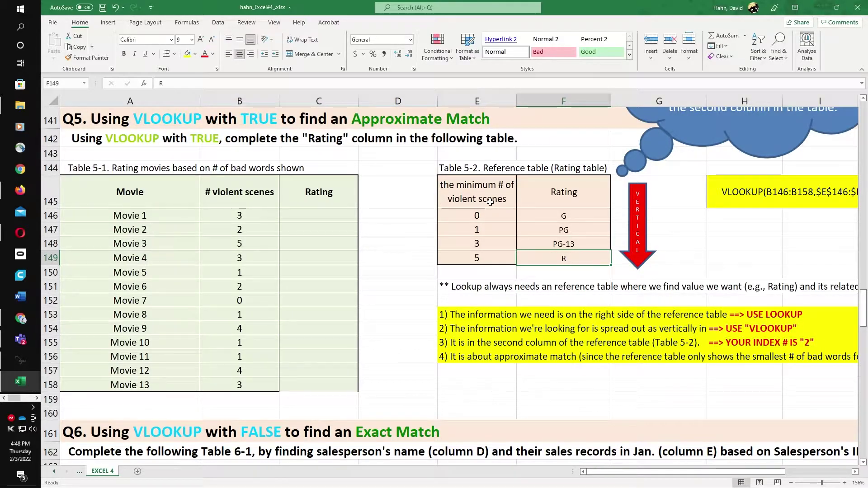
Step: Start a VLOOKUP formula in C146 for Movie 1's rating, using the whole violent-scenes range B146:B158 as the lookup value
left_click(331, 216)
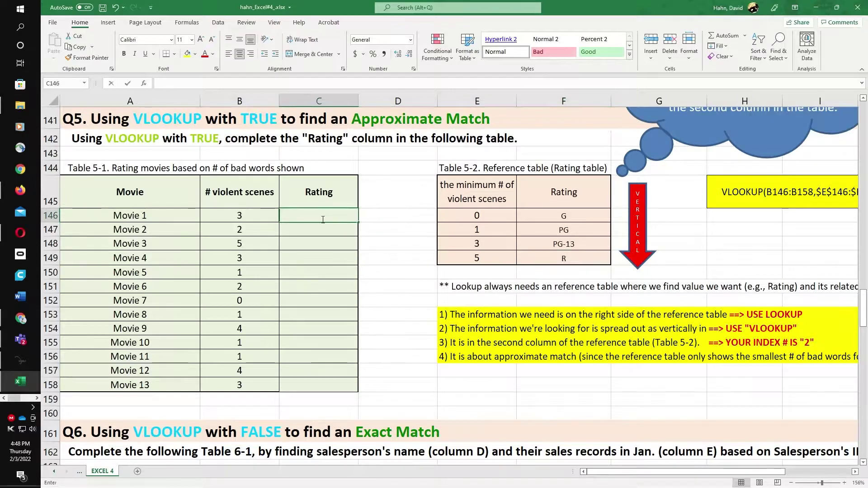
type("=")
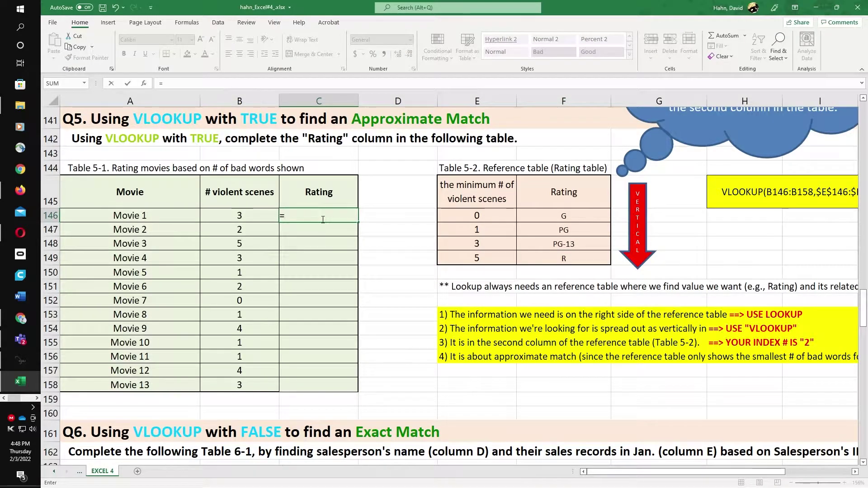
type("vl")
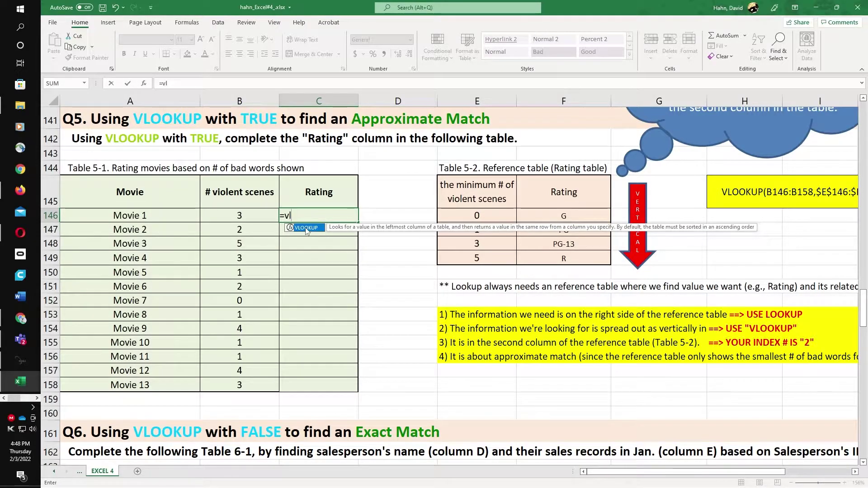
double_click(306, 228)
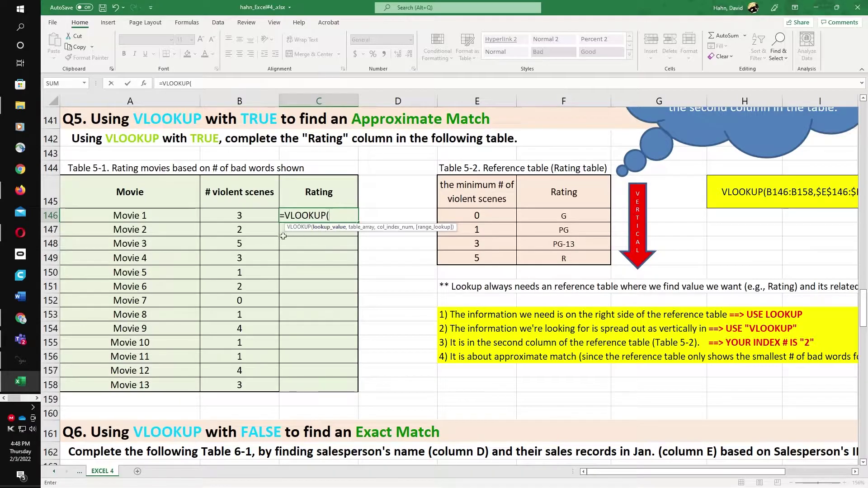
left_click(251, 220)
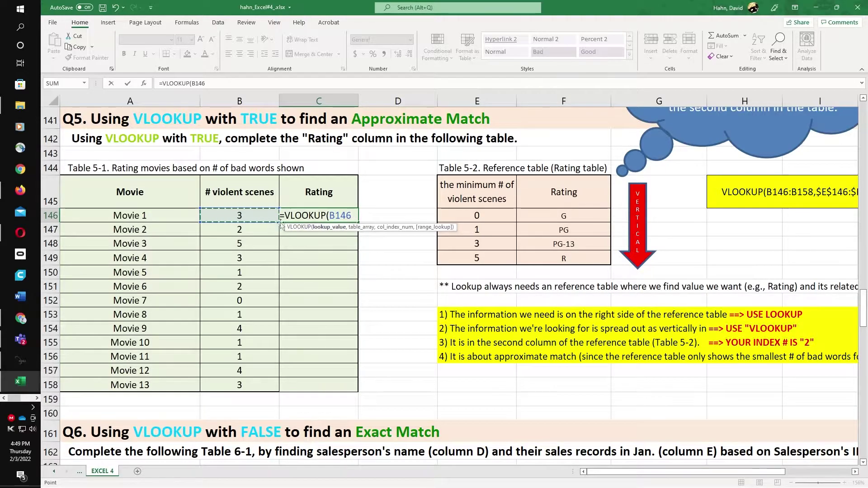
left_click_drag(258, 219, 221, 384)
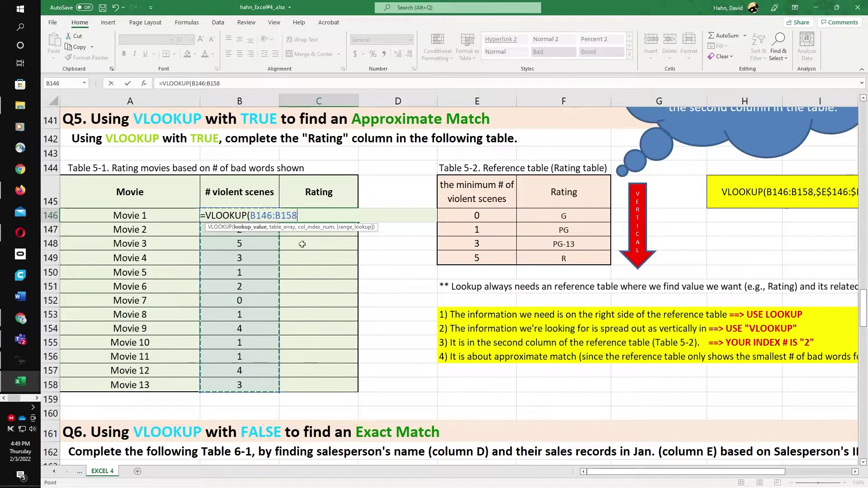
Step: Add Table 5-2's data as the formula's table array, with absolute references $E$146:$F$149
type(",")
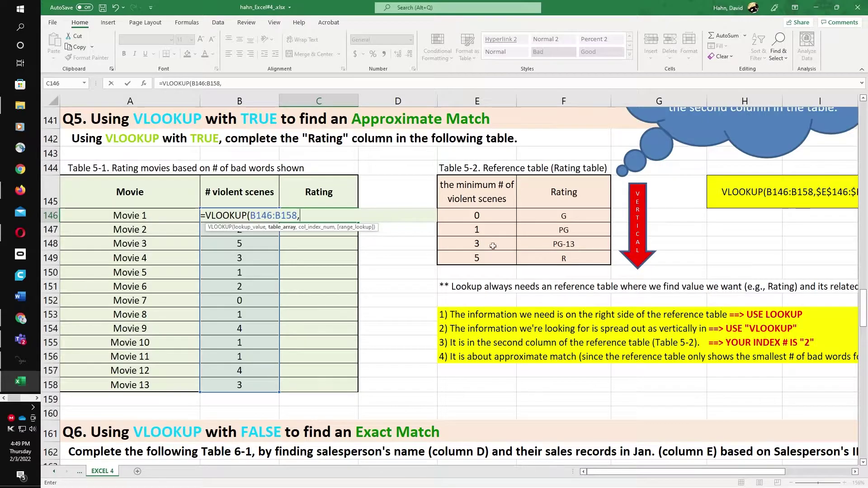
left_click_drag(486, 216, 544, 256)
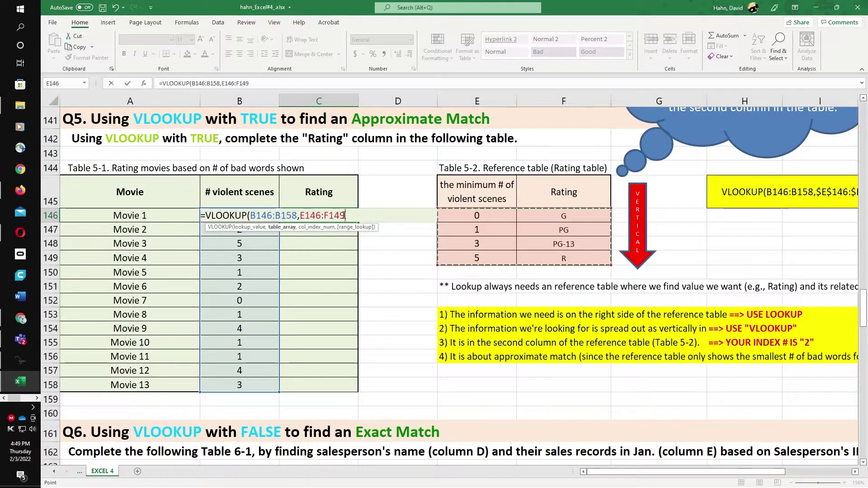
left_click(301, 215)
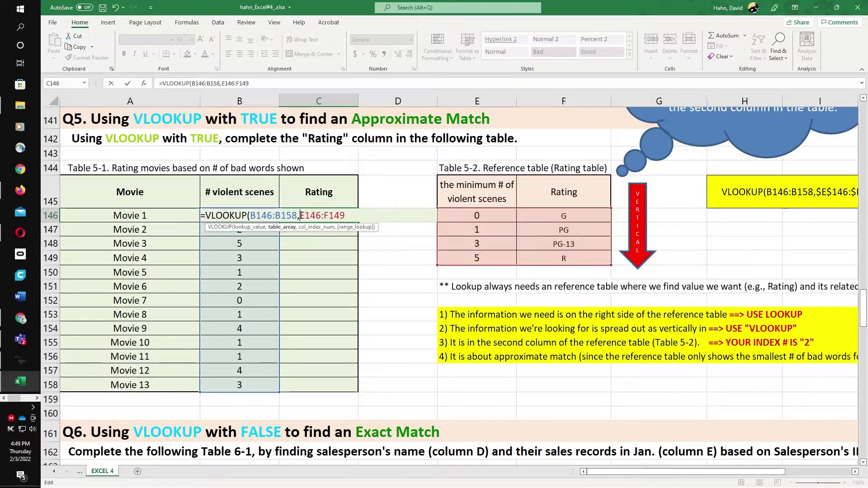
type("$")
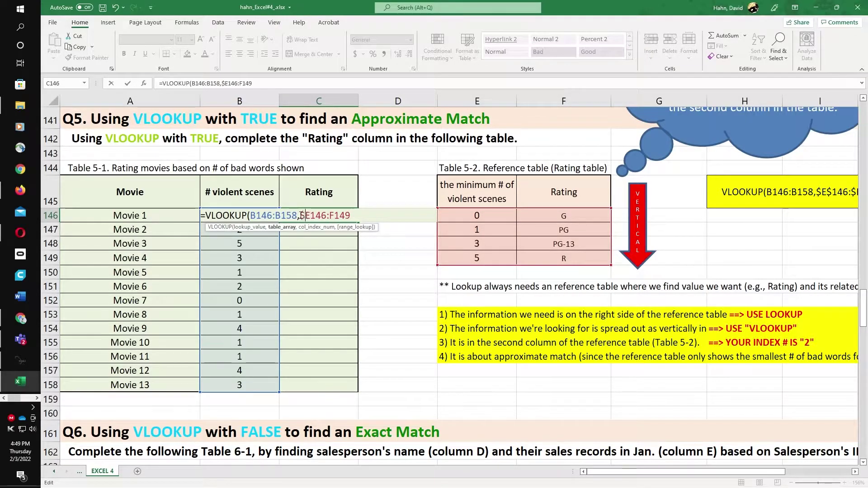
key("Right")
type("$F")
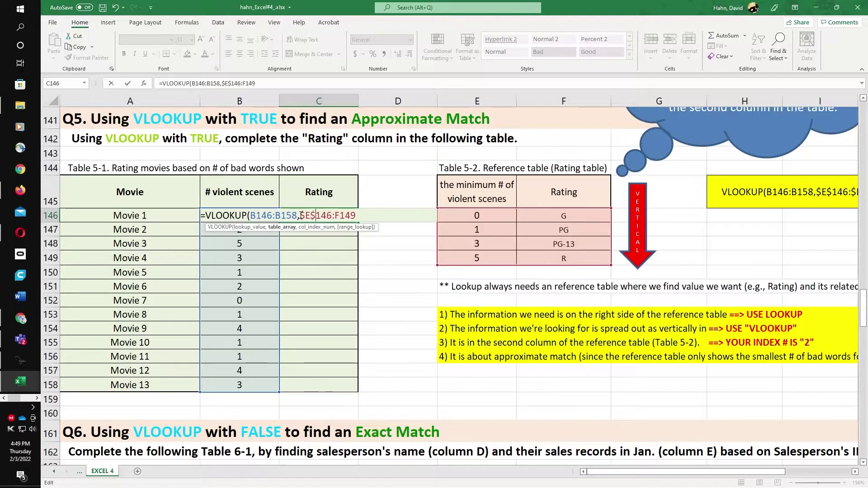
type("$149")
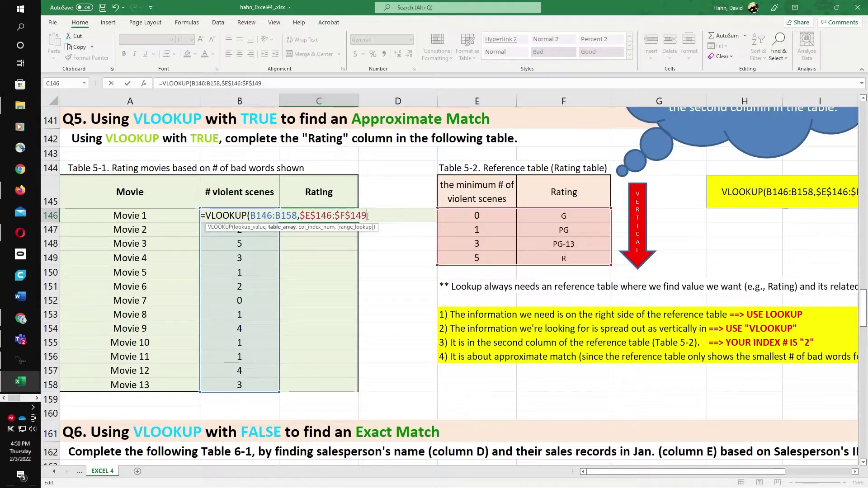
Step: Complete the VLOOKUP formula with column index 2 and TRUE for an approximate match, and enter it
type(",")
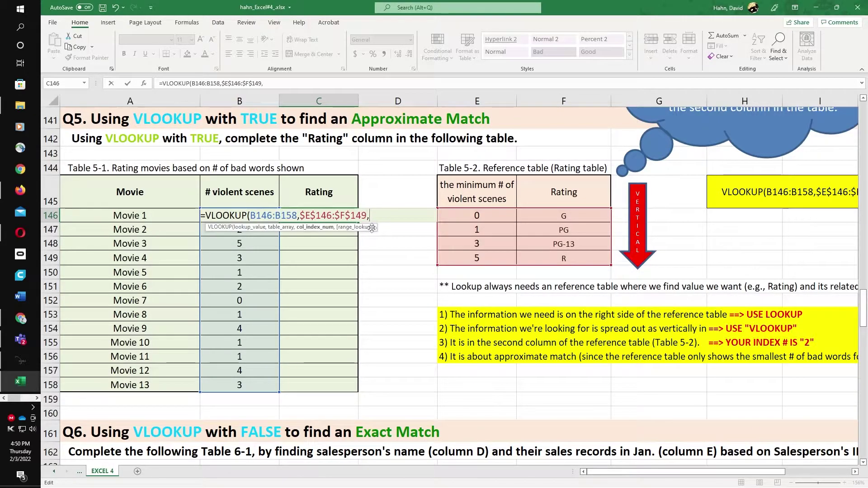
mouse_move(598, 476)
left_mouse_down()
mouse_move(609, 476)
mouse_move(590, 473)
left_mouse_up()
type("2")
mouse_move(634, 472)
left_mouse_down()
mouse_move(645, 474)
mouse_move(634, 474)
left_mouse_up()
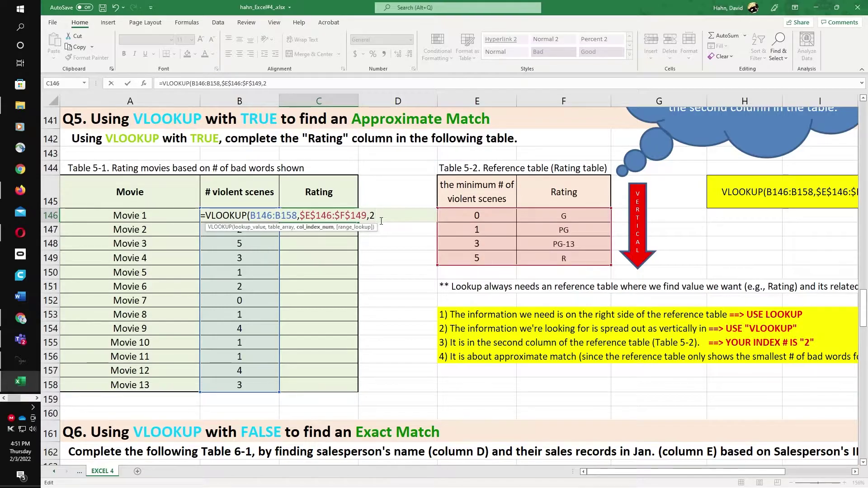
type(",t")
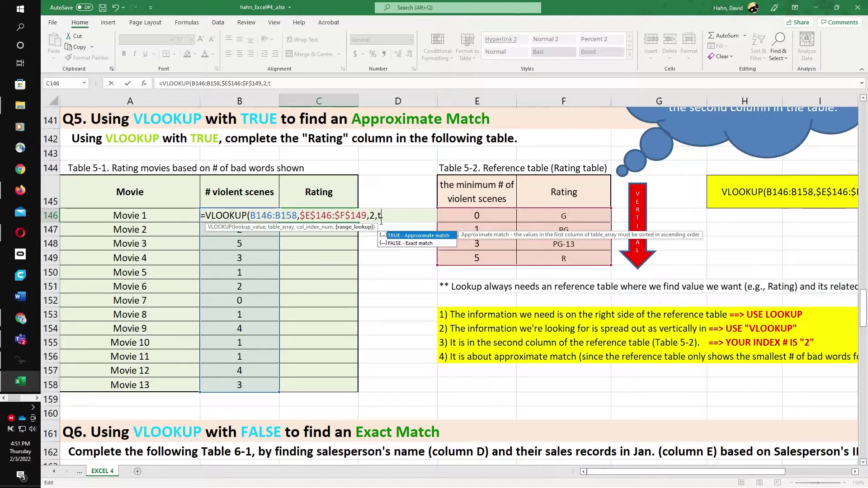
type("urere")
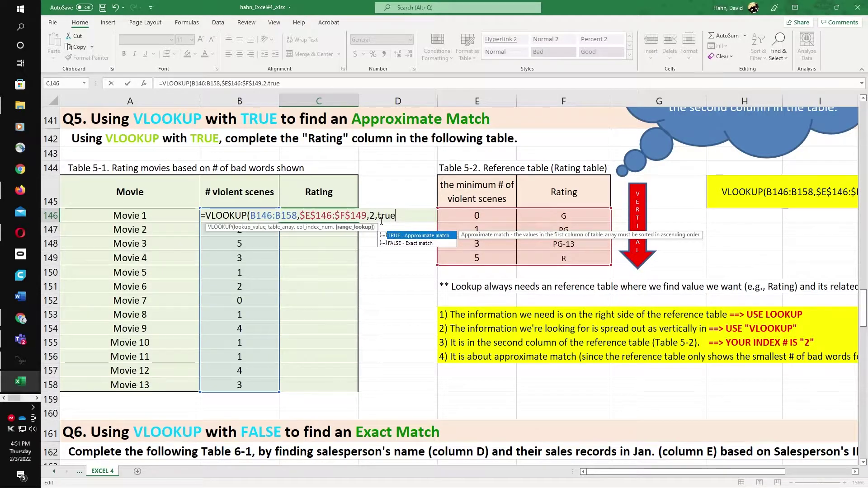
type(")")
key("Return")
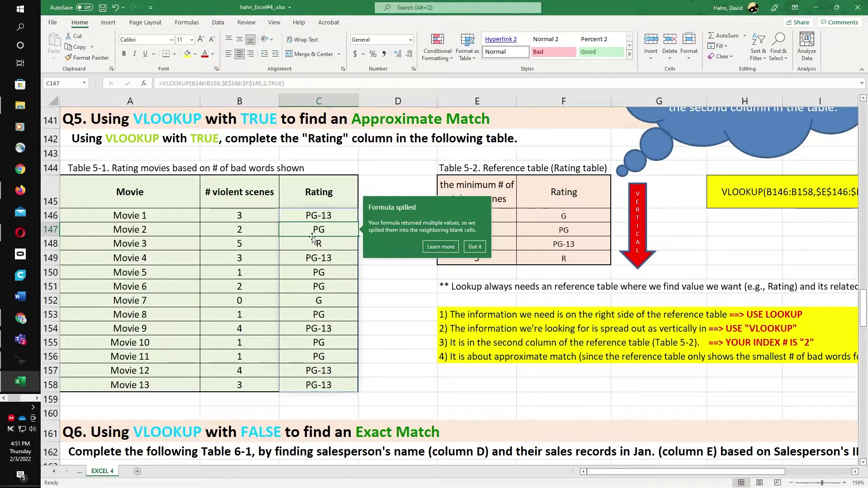
Step: Dismiss the spill notice and clear the range-based VLOOKUP formula from C146
left_click(473, 247)
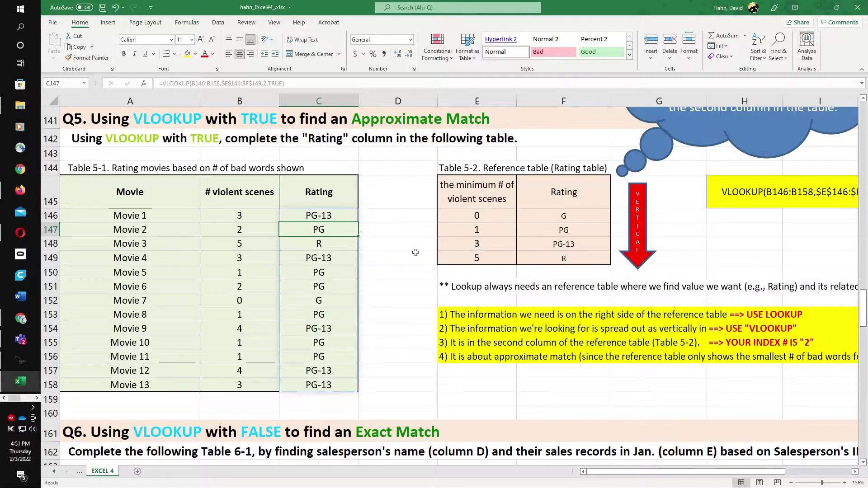
key("Up")
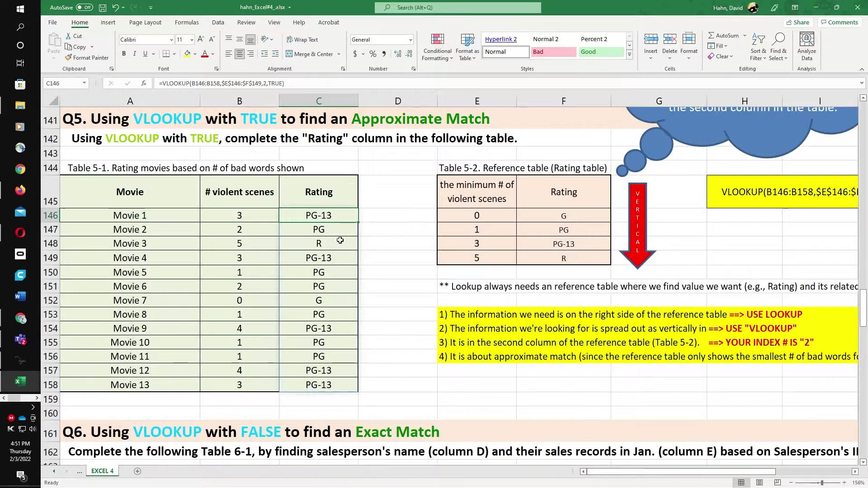
key("Delete")
Step: Start a new VLOOKUP formula in C146 with only Movie 1's violent scene count, B146, as the lookup value
double_click(329, 219)
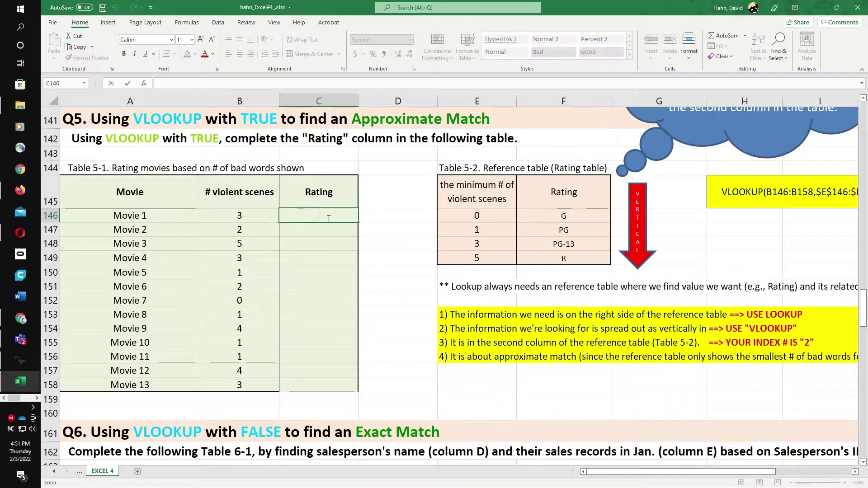
type("=")
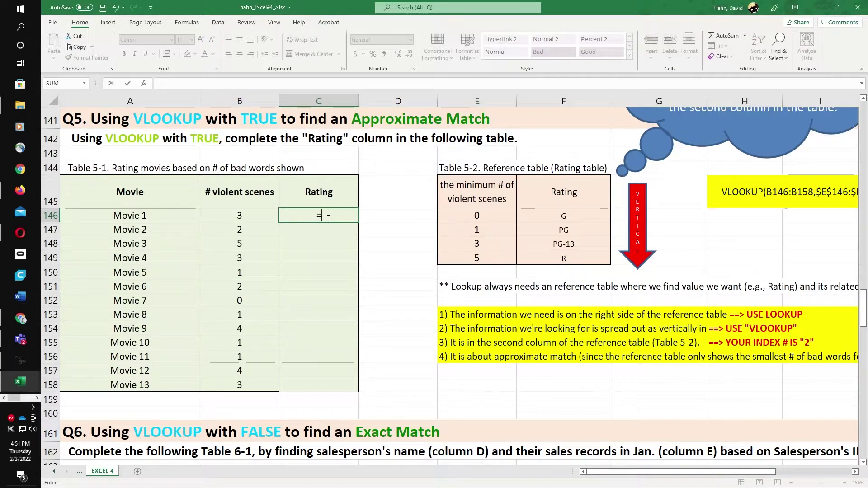
type("v")
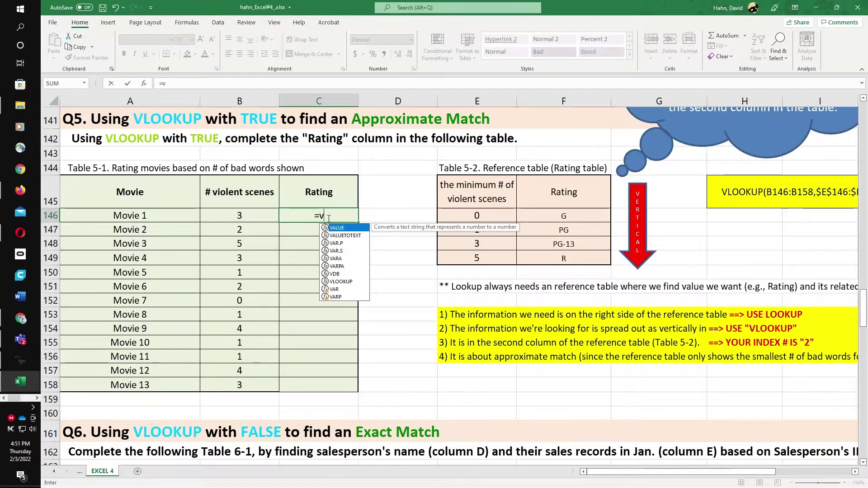
type("l")
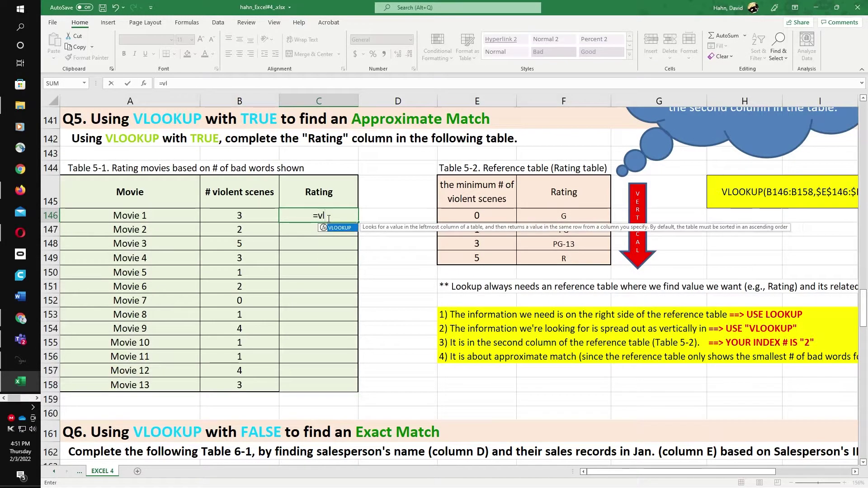
double_click(335, 228)
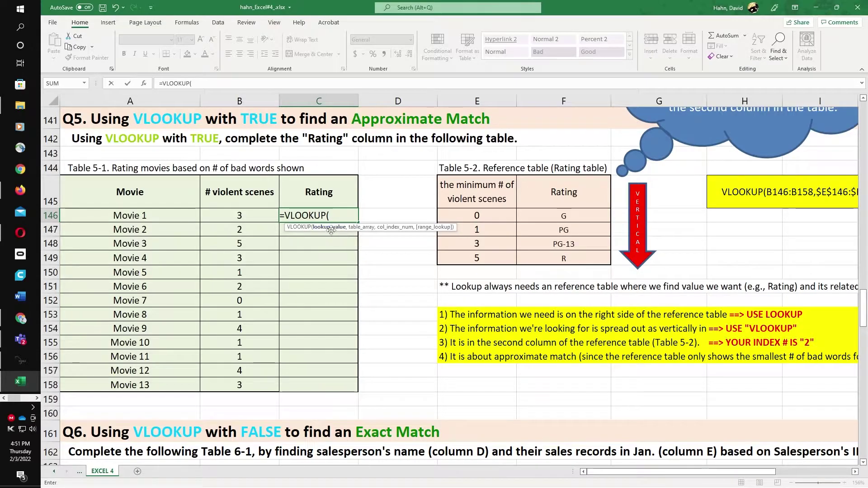
left_click(247, 216)
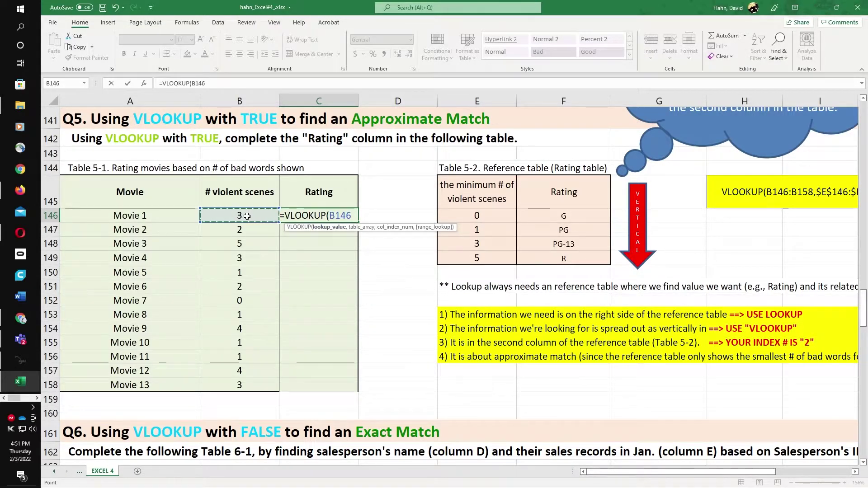
Step: Add the Table 5-2 range E146:F149 as the table array and make it absolute as $E$146:$F$149, followed by a comma
type(",")
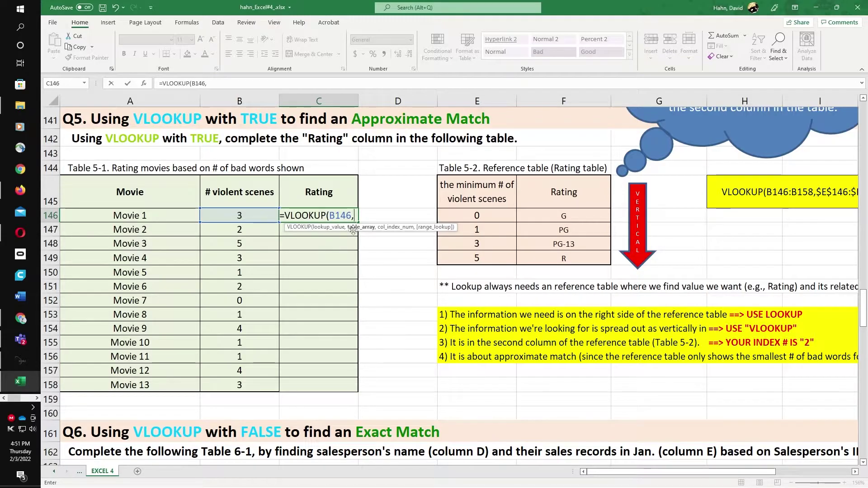
left_click_drag(461, 217, 538, 254)
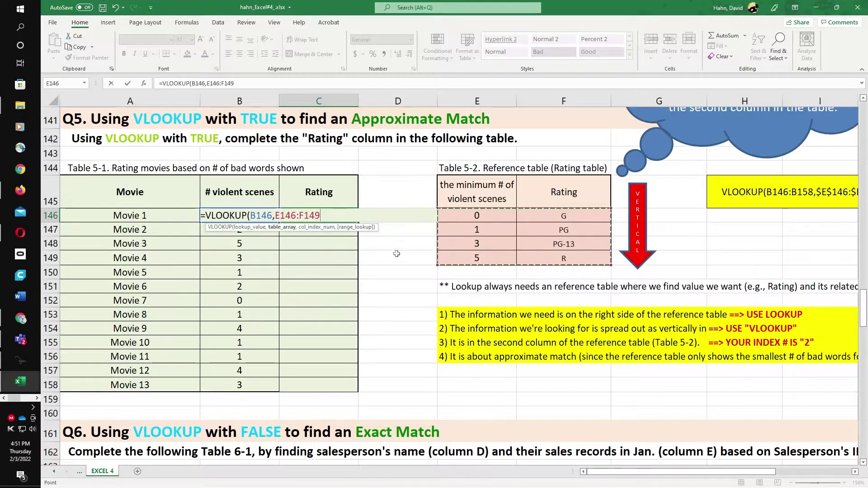
double_click(276, 216)
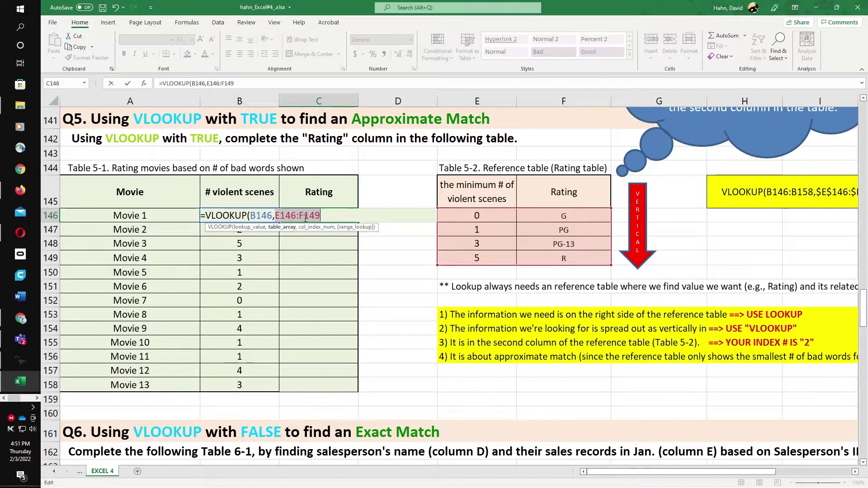
left_click(278, 216)
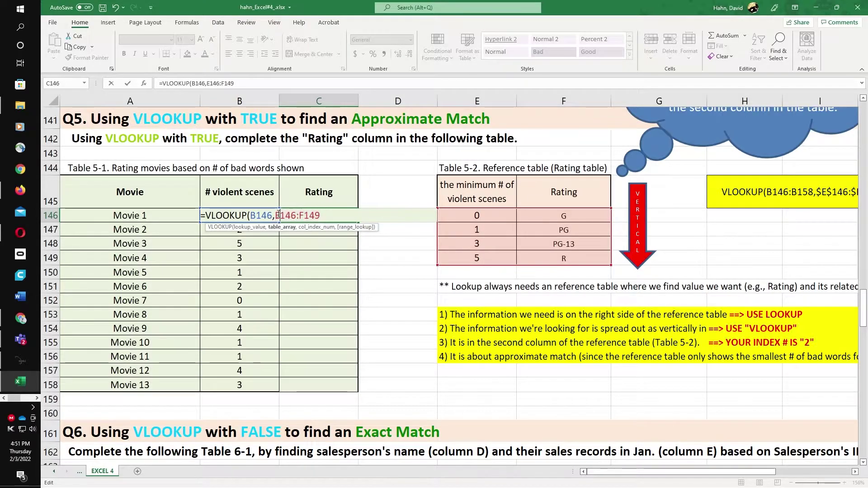
left_click_drag(278, 216, 320, 216)
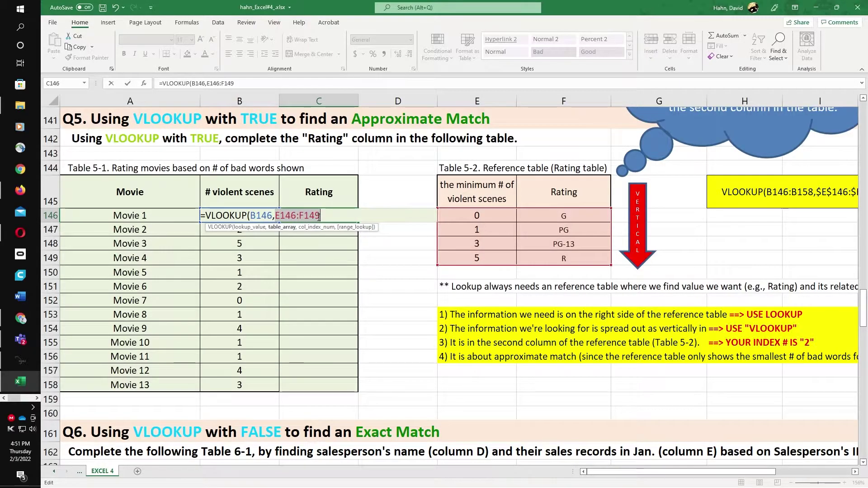
key("F4")
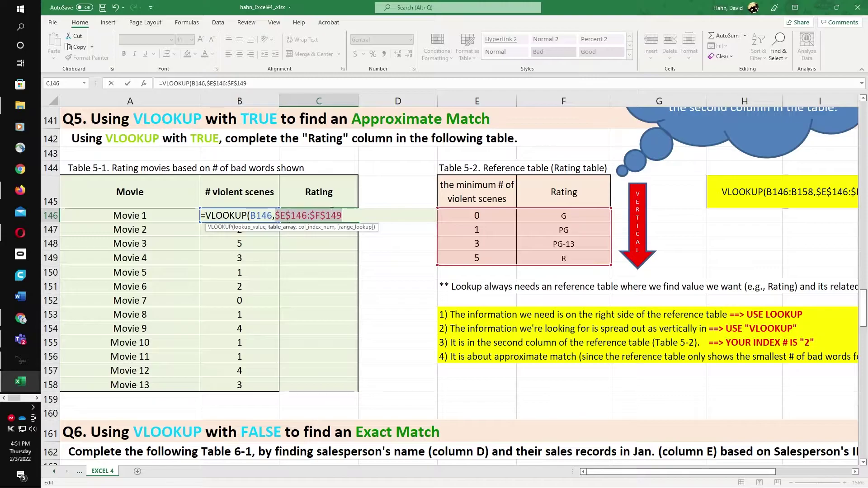
left_click(339, 216)
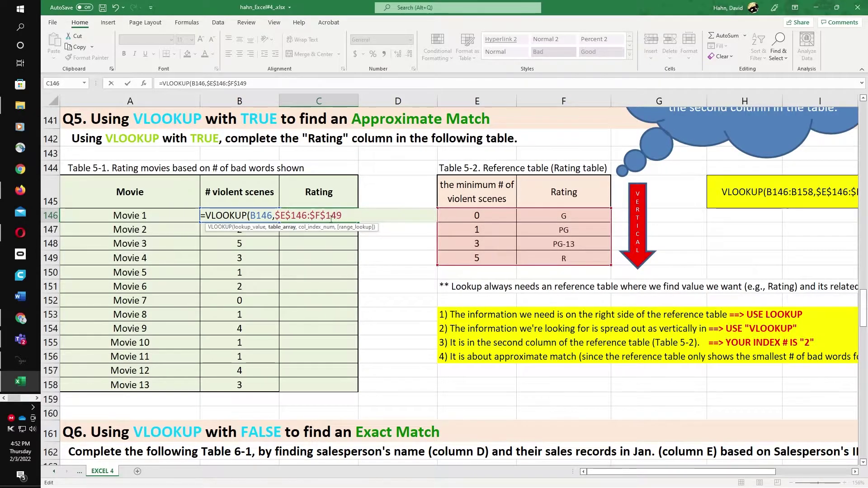
left_click_drag(344, 215, 278, 218)
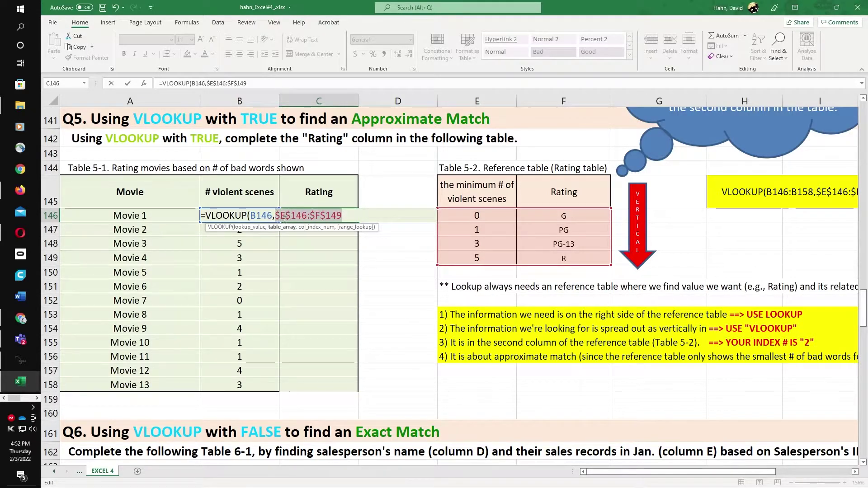
left_click(346, 217)
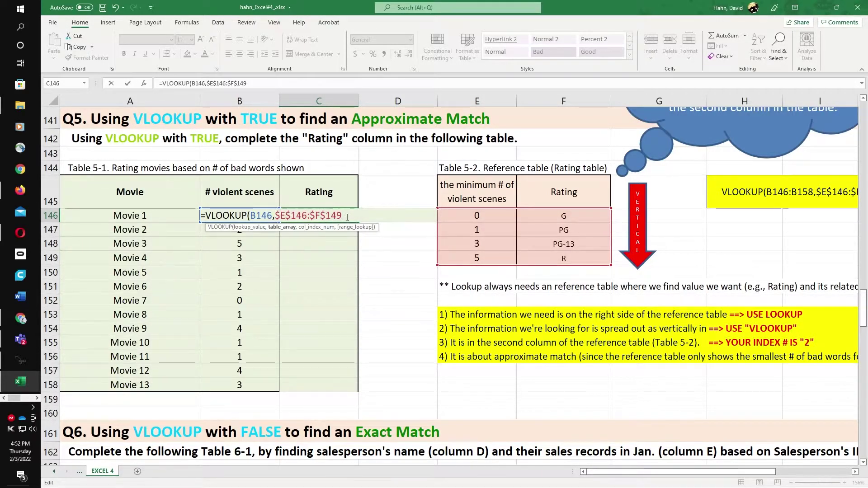
type(",")
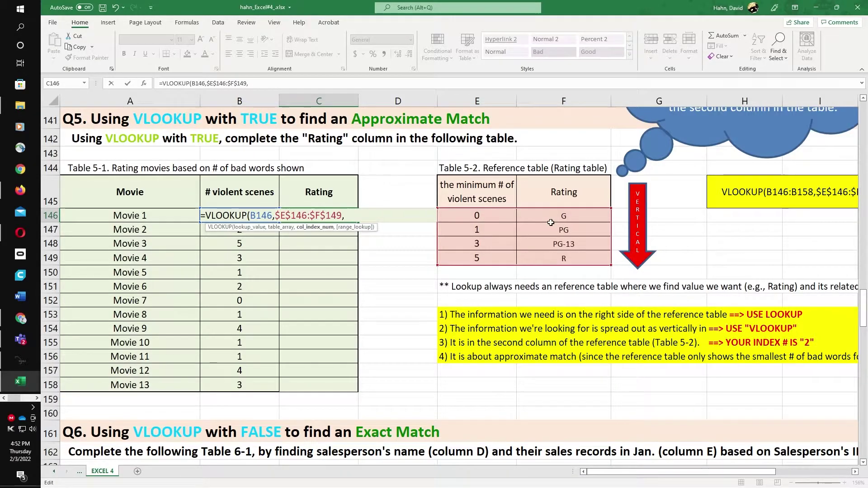
Step: Complete C146's VLOOKUP formula with column index 2 and TRUE, enter it, and fill it down through C158
type("2")
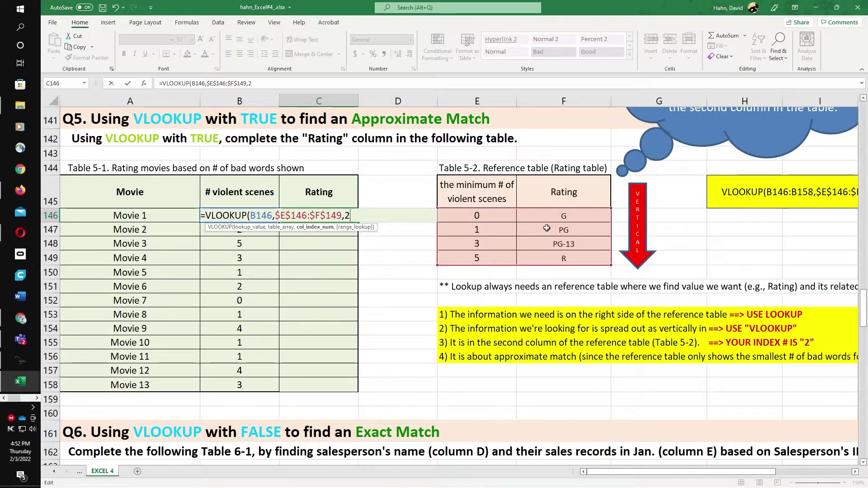
type(",true)")
key("Return")
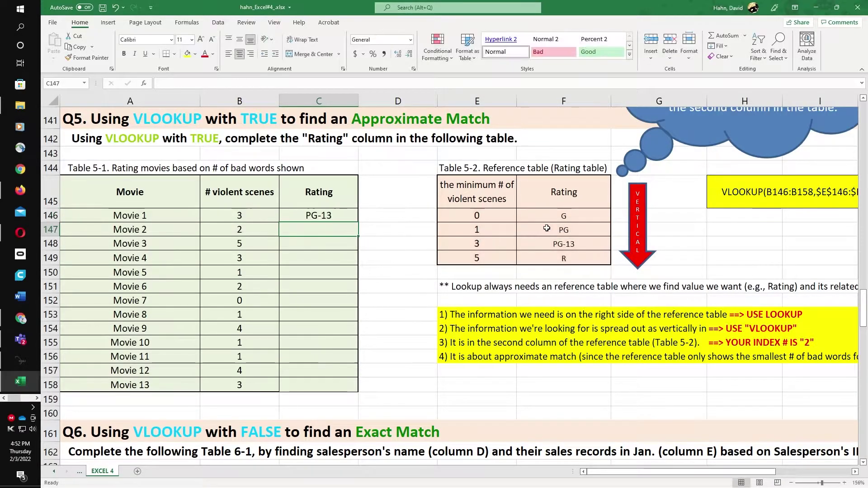
left_click(343, 215)
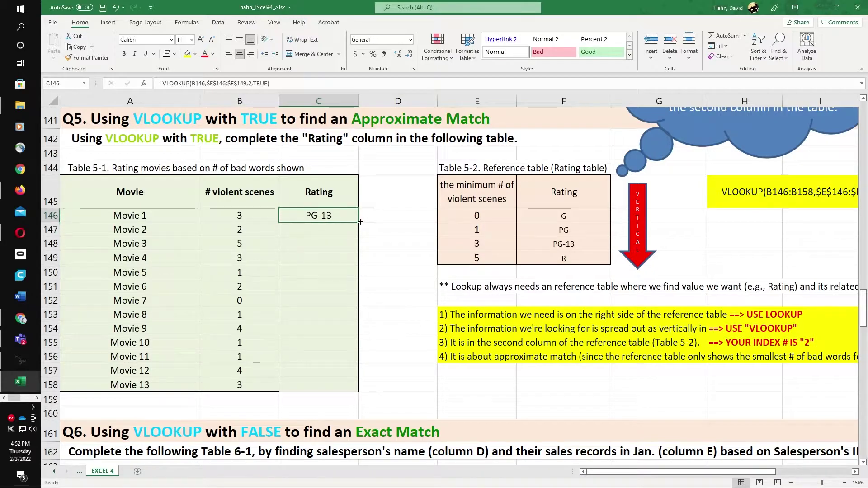
left_click_drag(358, 223, 352, 390)
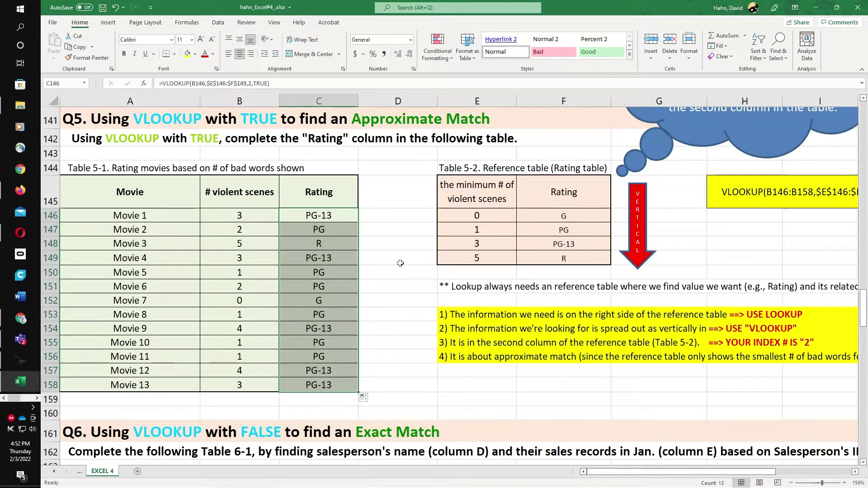
left_click(414, 243)
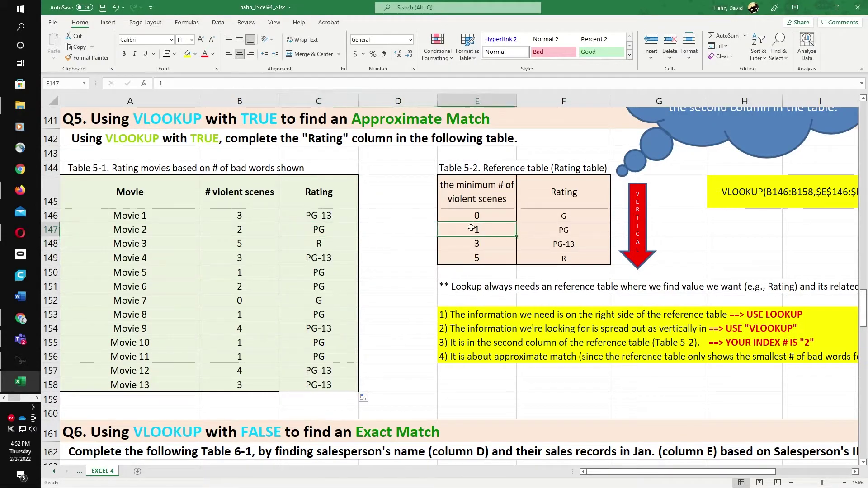
left_click(244, 256)
left_click(466, 244)
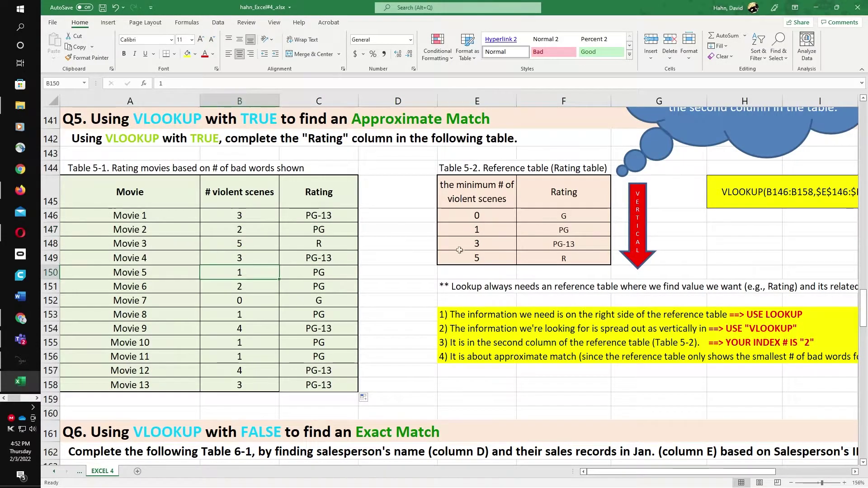
Step: In Q6's Table 6-1, start a VLOOKUP formula in D167 with the salesperson's ID in C167 as the lookup value
left_click_drag(863, 317, 828, 331)
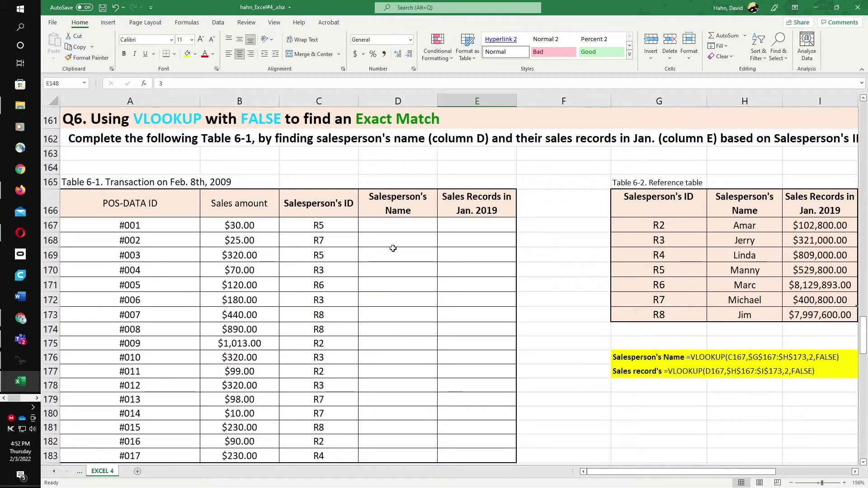
left_click(320, 229)
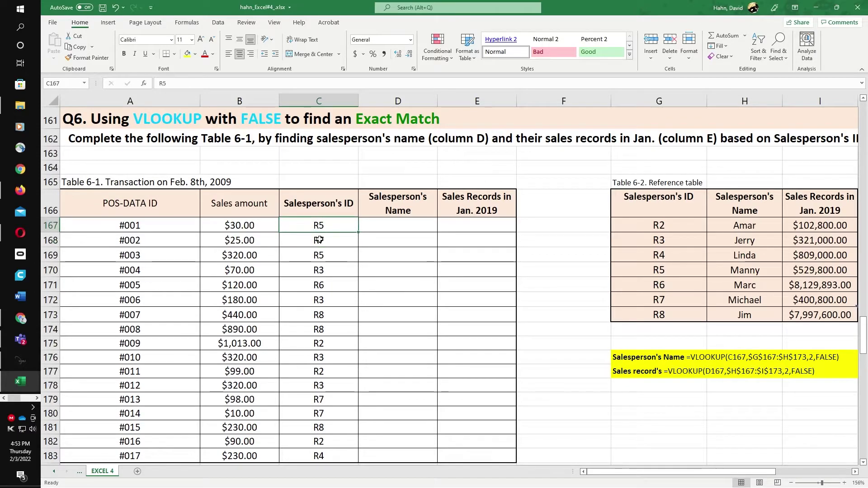
left_click(395, 229)
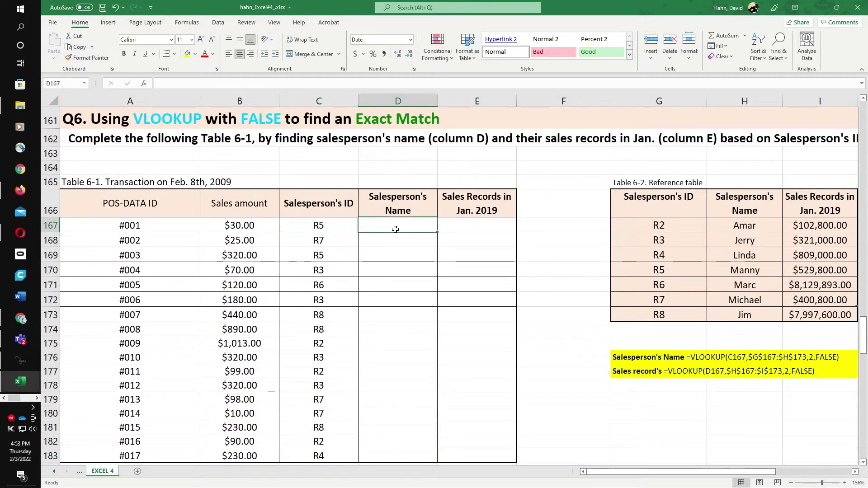
left_click(470, 229)
scroll(484, 278, "down", 1)
scroll(487, 282, "up", 1)
double_click(410, 225)
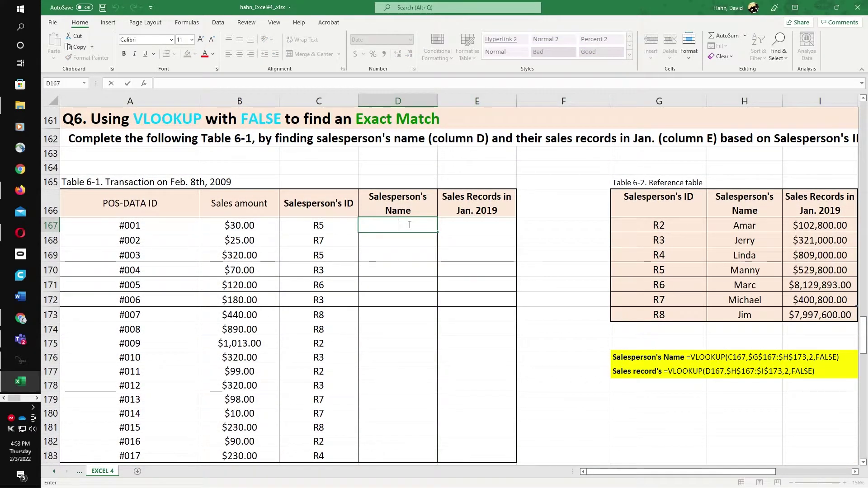
type("=vl")
double_click(419, 239)
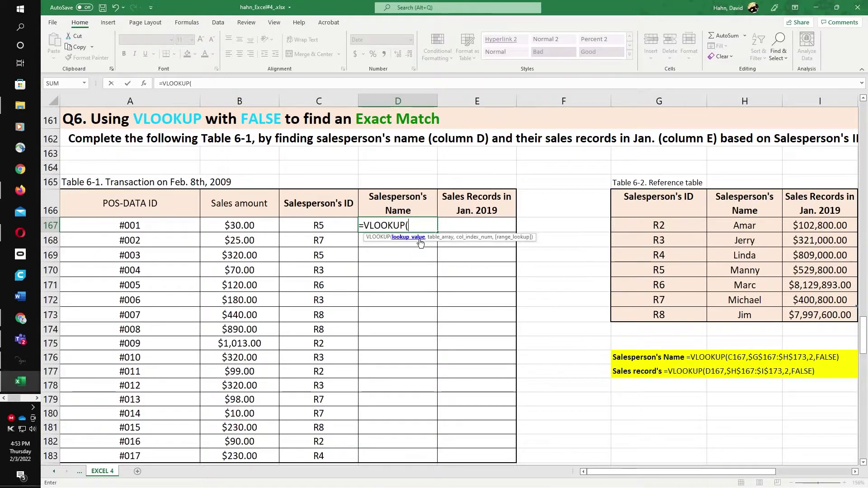
left_click(328, 226)
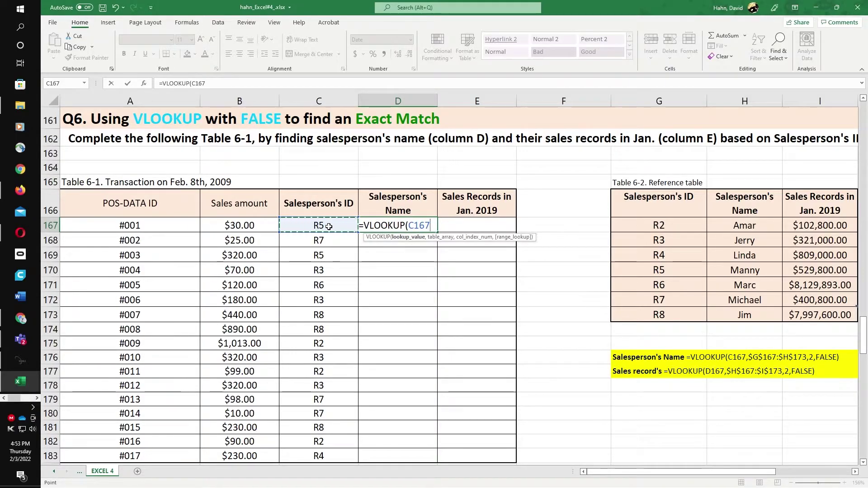
type(",")
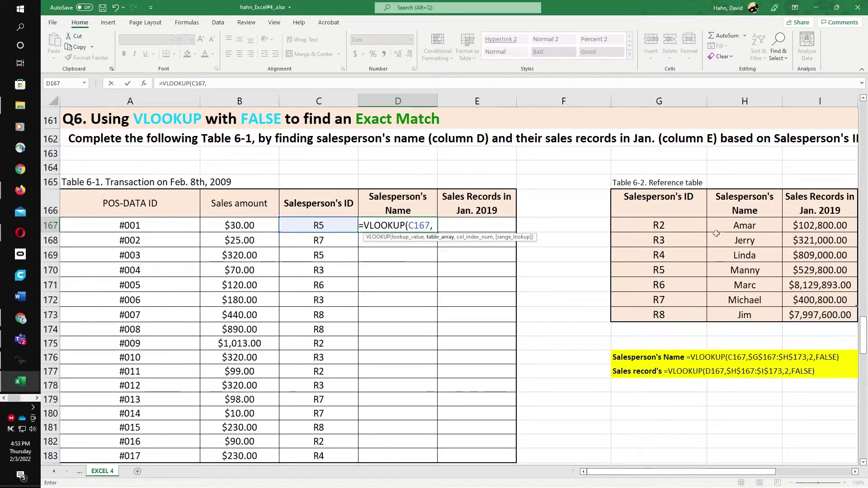
Step: Add Table 6-2's range G167:H173 as the table array, with column index 2 and FALSE for an exact match, and enter the formula
left_click_drag(660, 226, 727, 314)
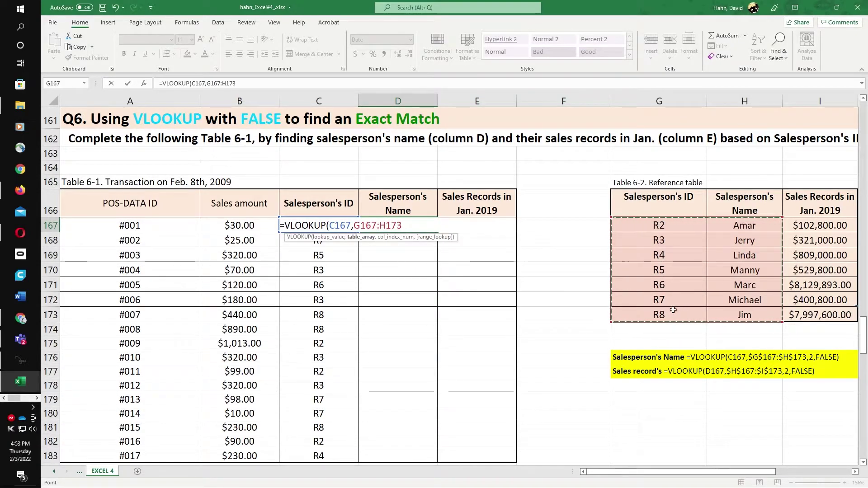
type(",")
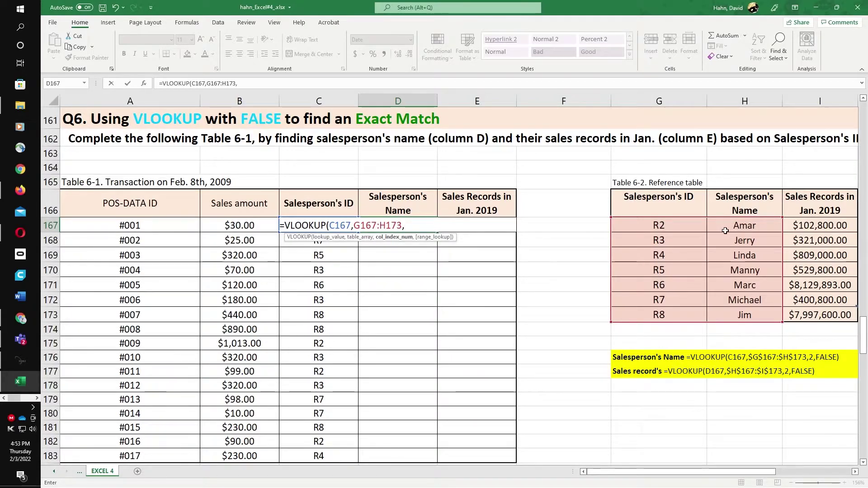
type("2")
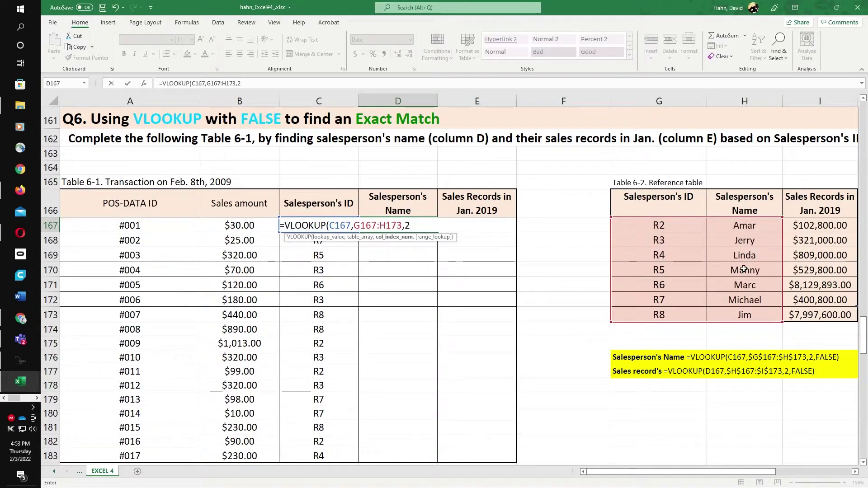
type(",false")
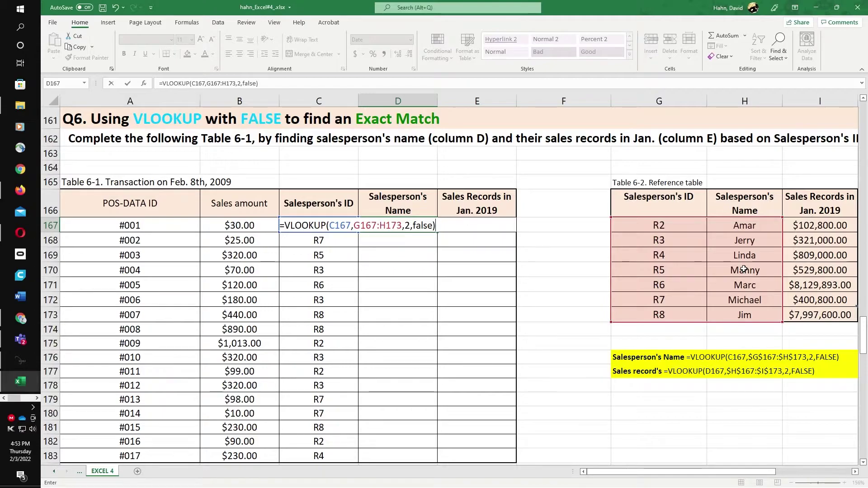
key("Return")
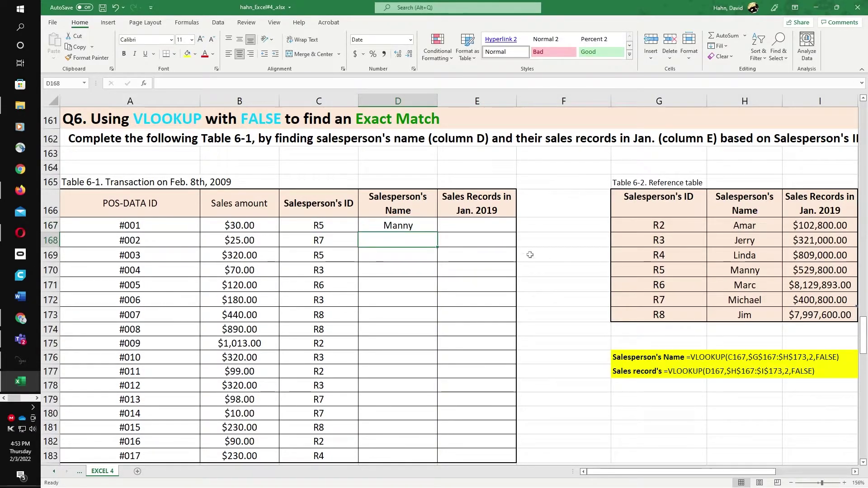
Step: Check salesperson R5's entry in Table 6-2, and fill the relative-range formula from D167 down through D183
left_click(397, 226)
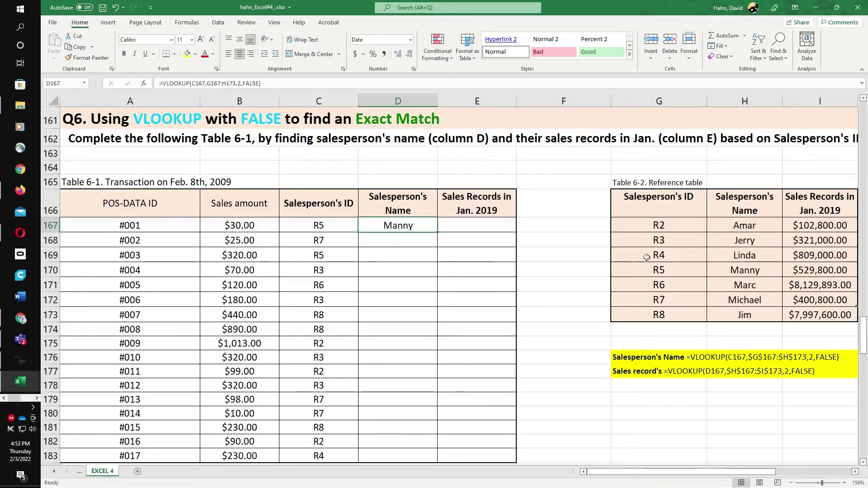
left_click(673, 272)
left_click(728, 272)
left_click(397, 223)
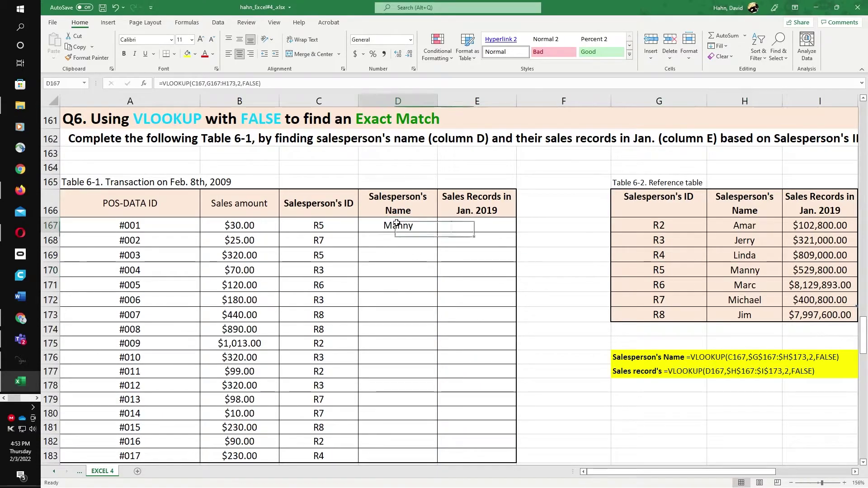
left_click_drag(437, 233, 425, 460)
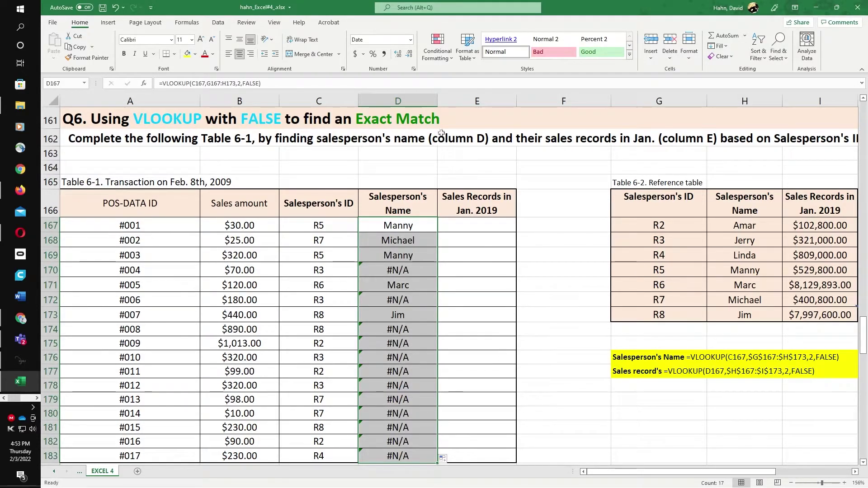
Step: Widen column D and make the table array in D167's formula absolute as $G$167:$H$173
left_click_drag(437, 99, 466, 99)
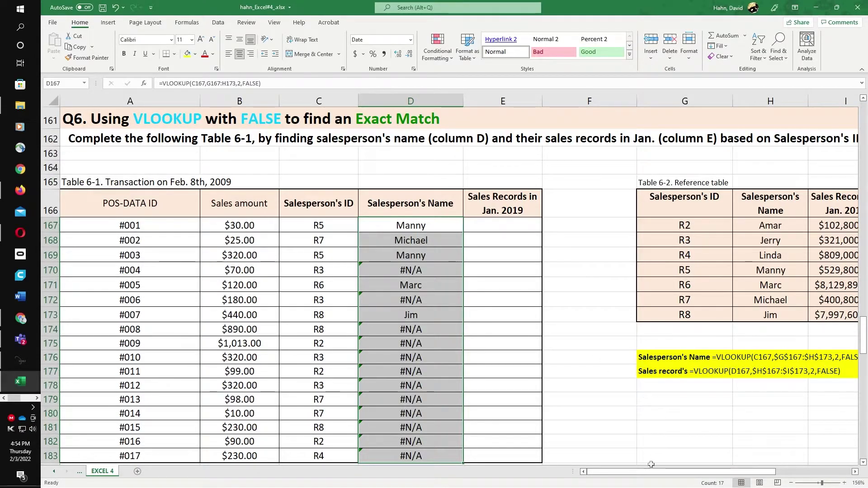
double_click(410, 226)
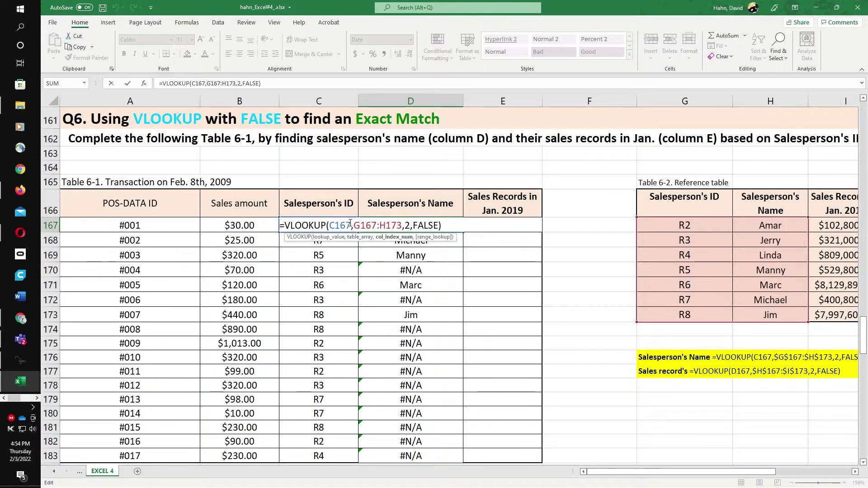
left_click_drag(354, 226, 402, 226)
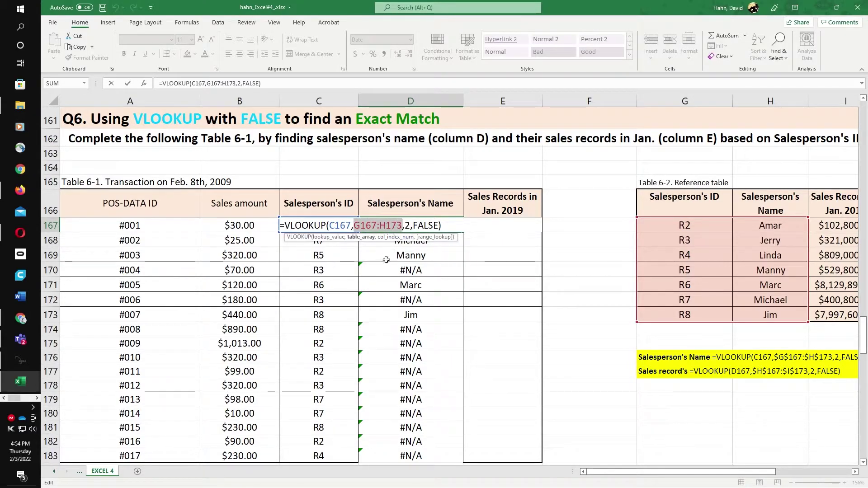
key("F4")
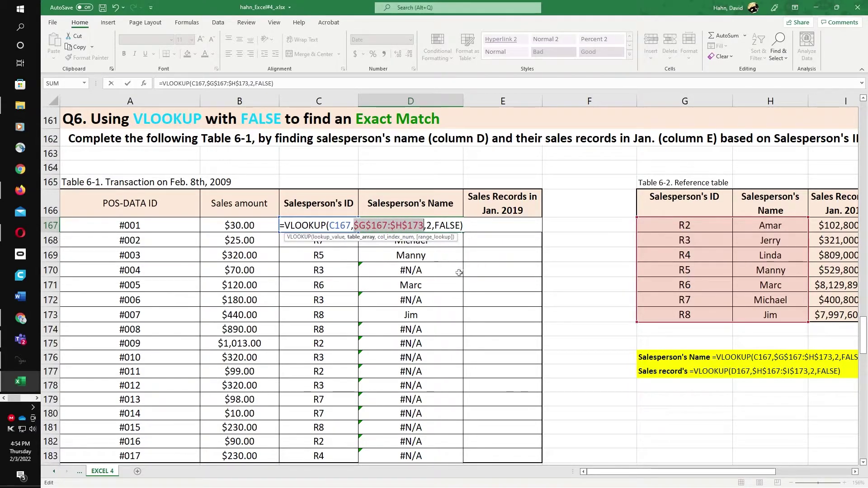
key("Return")
Step: Fill the Salesperson's Name column with the absolute-range formula from D167 down through D183
left_click(459, 231)
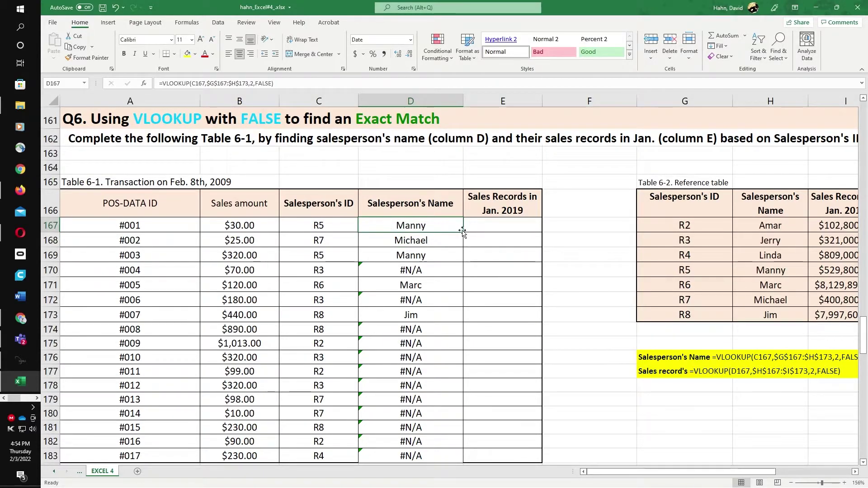
left_click_drag(464, 232, 458, 460)
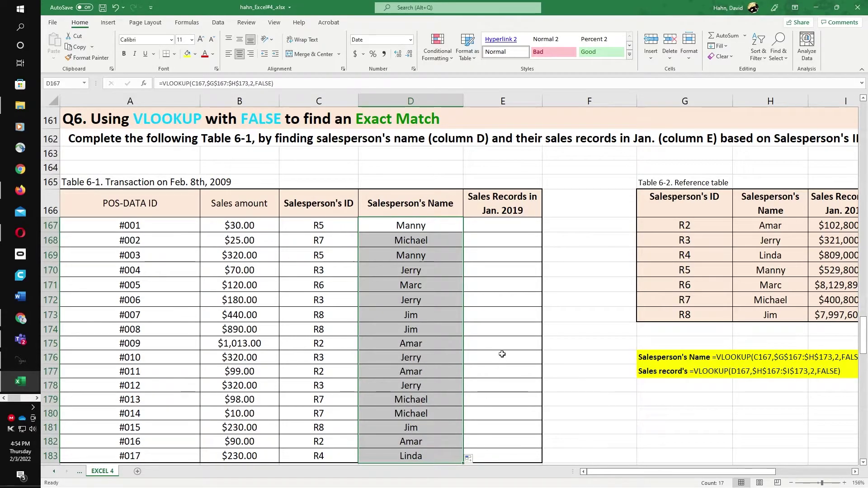
left_click(487, 256)
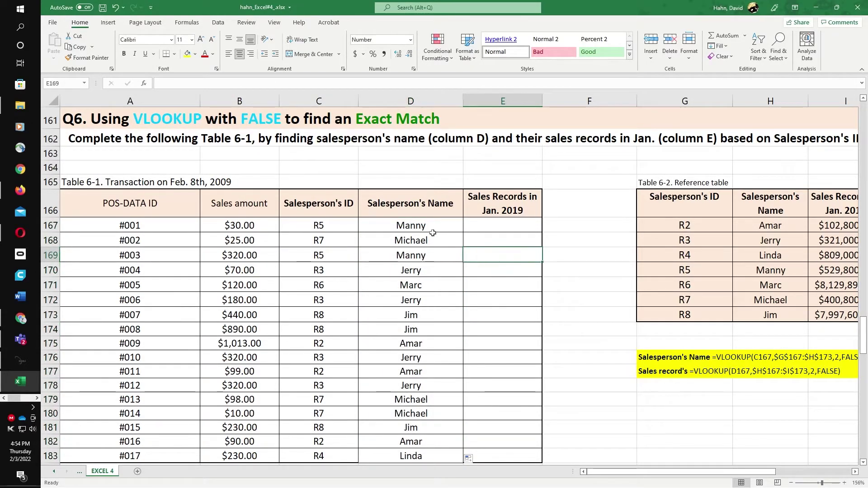
Step: Start a VLOOKUP formula in E167 for the Jan. 2019 sales records, with the salesperson's name in D167 as the lookup value
left_click(494, 227)
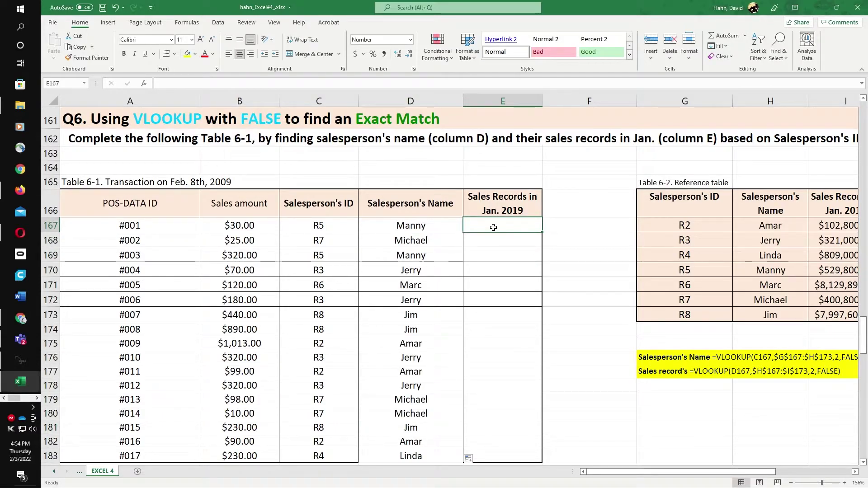
type("=vl")
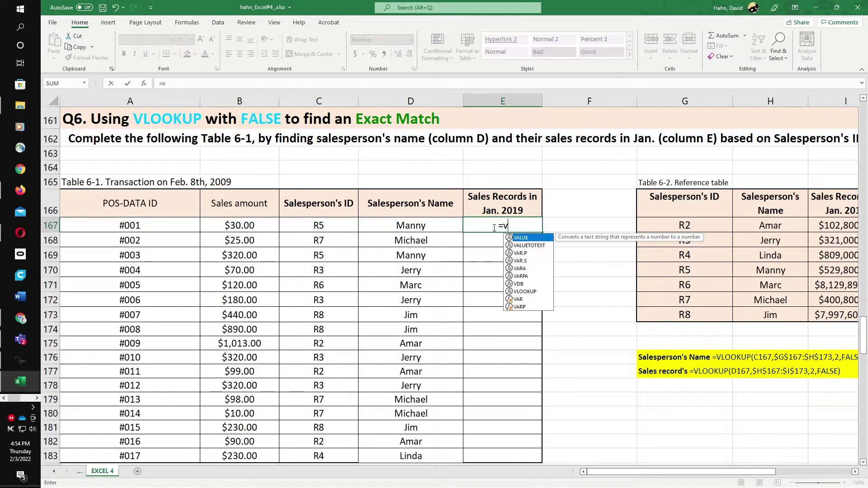
key("Tab")
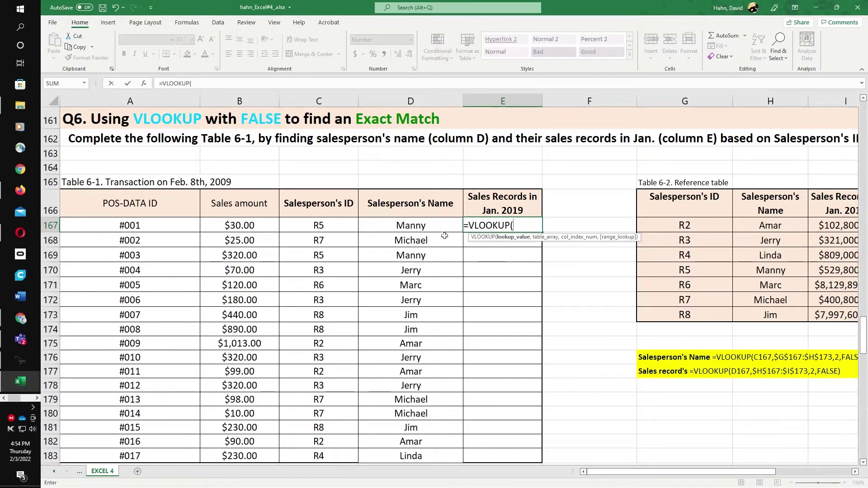
left_click(435, 227)
type(",")
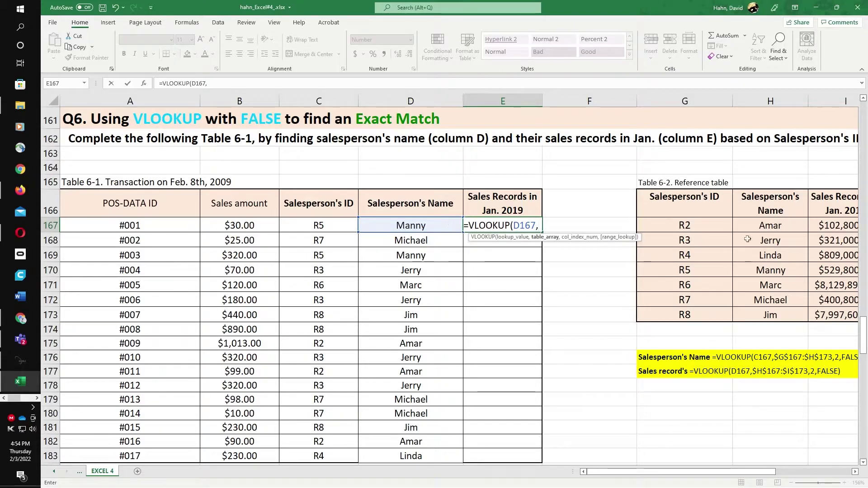
Step: Add H167:I173 of Table 6-2 as the table array in E167's VLOOKUP, made absolute as $H$167:$I$173
left_click_drag(708, 472, 728, 478)
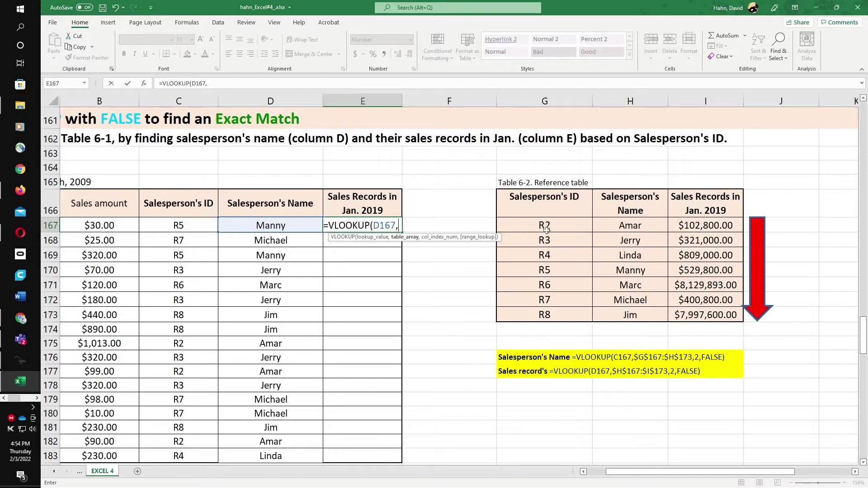
left_click_drag(630, 226, 703, 310)
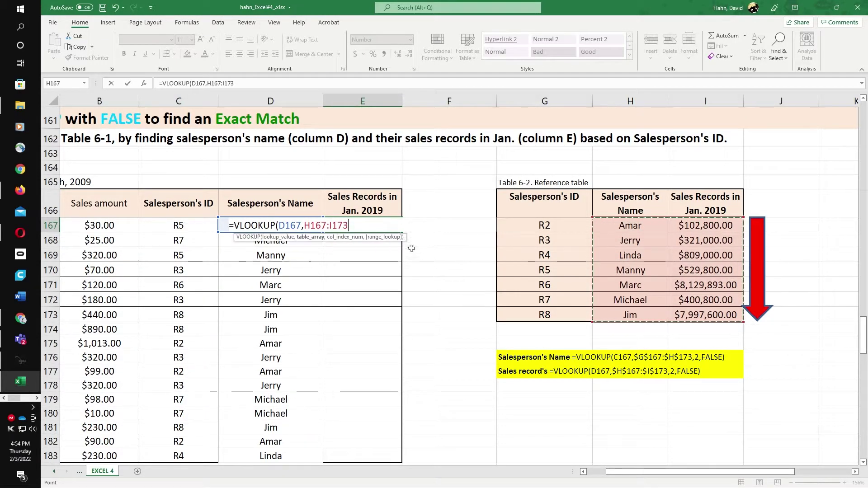
left_click_drag(353, 227, 307, 226)
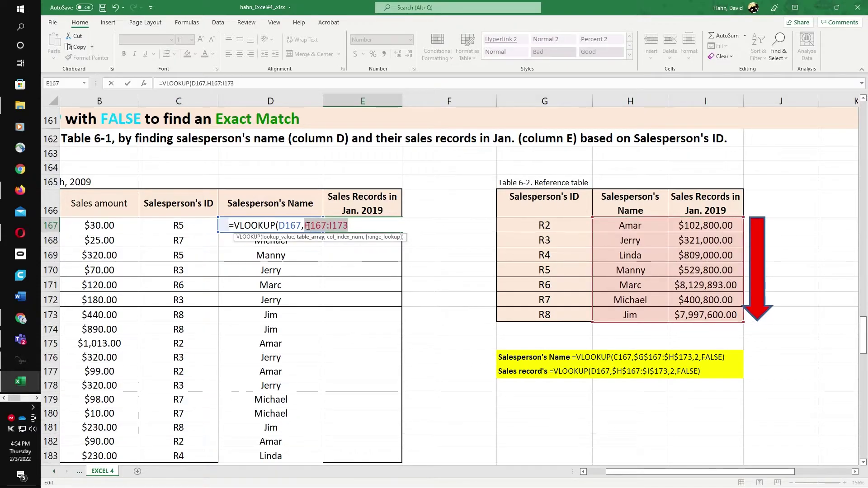
key("F4")
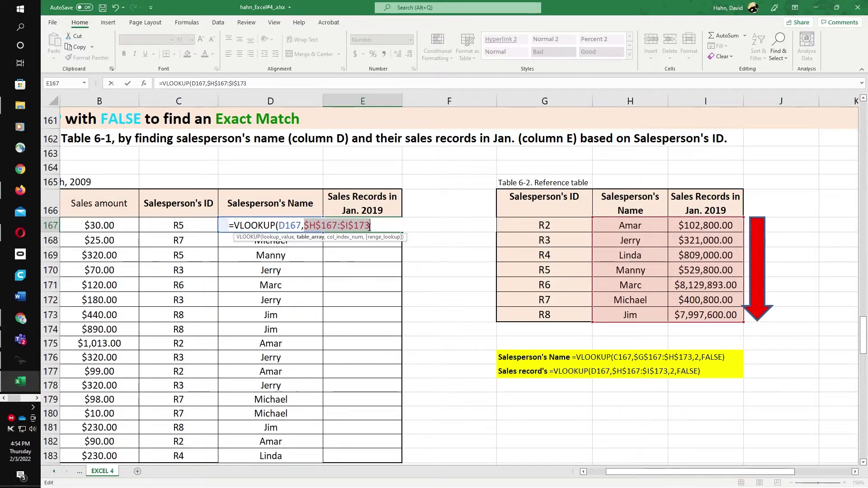
left_click(386, 230)
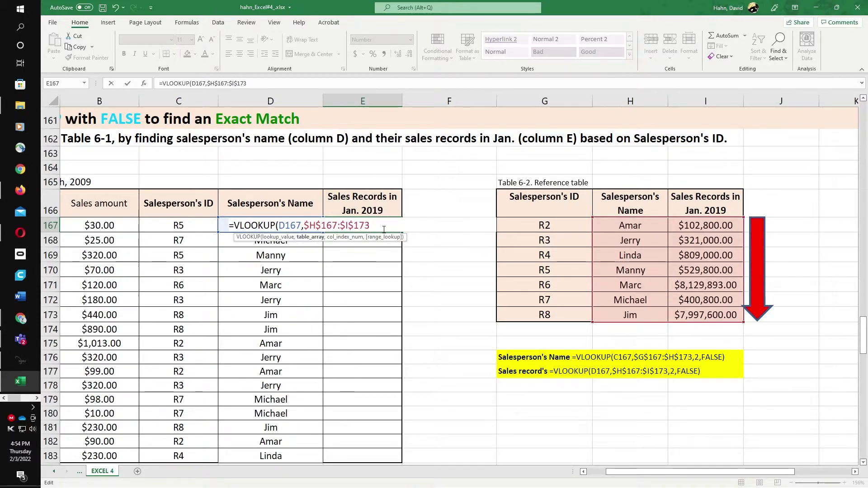
type(",")
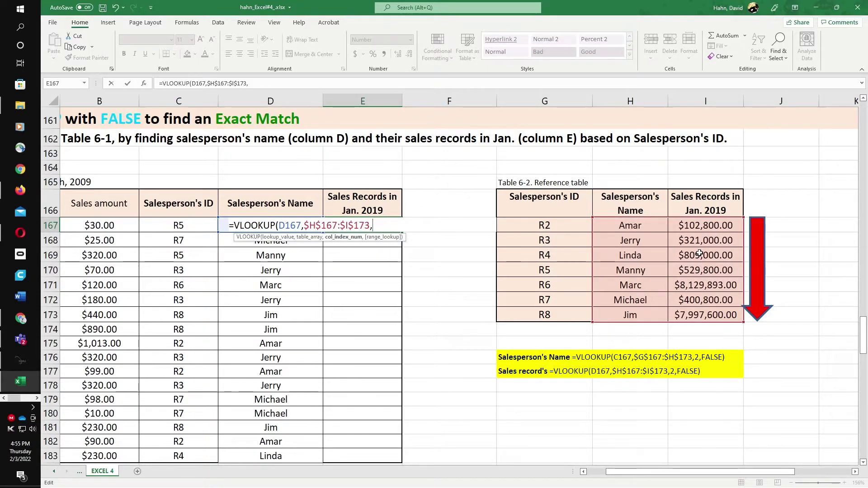
Step: Complete E167's VLOOKUP formula with column index 2 and FALSE for an exact match
type("2")
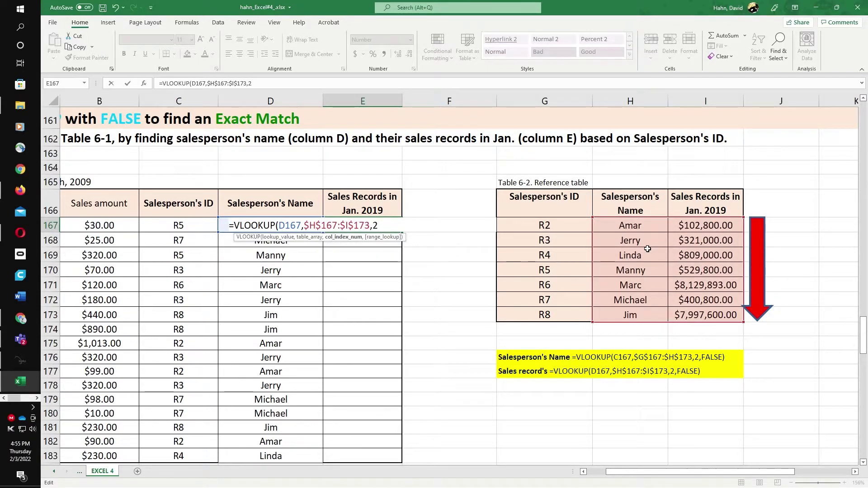
type(",")
type("f")
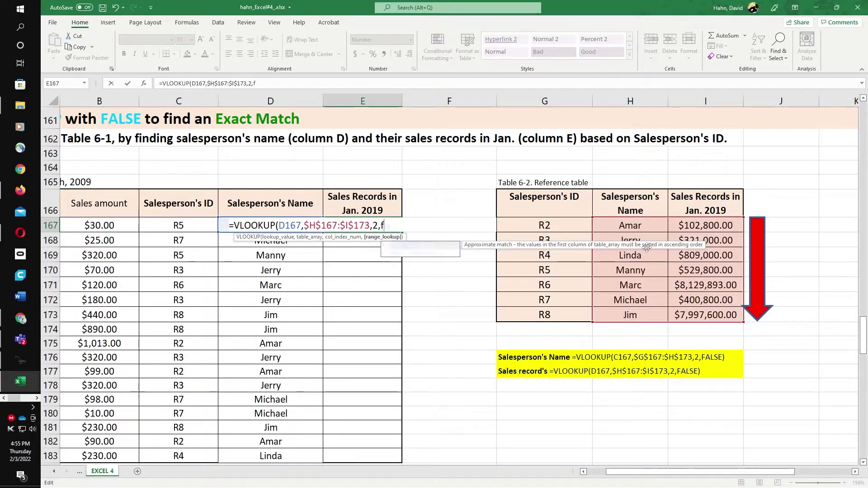
type("alse")
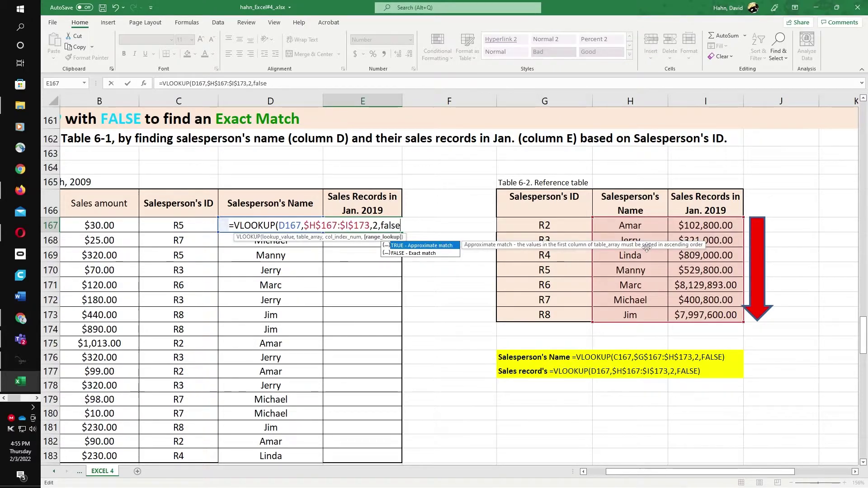
type(")")
key("Return")
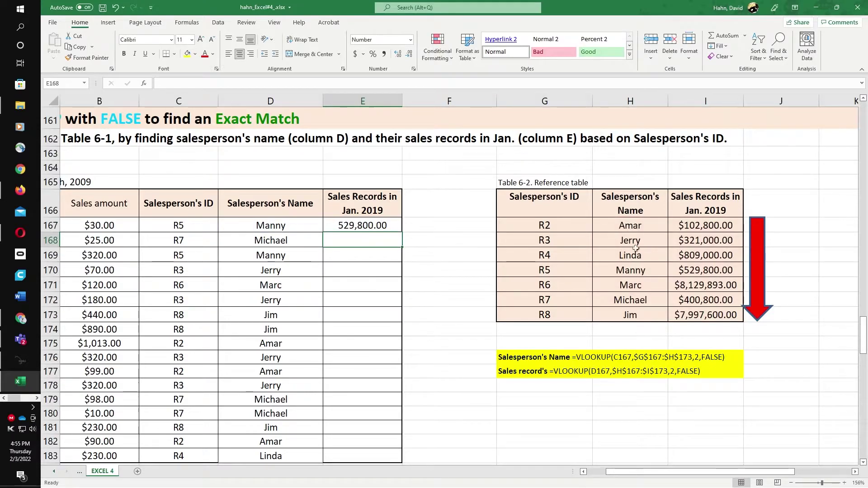
Step: Fill the Sales Records in Jan. 2019 formula from E167 down through E183, and check the column against the highlighted reference formulas
left_click(391, 227)
left_click_drag(401, 231, 404, 462)
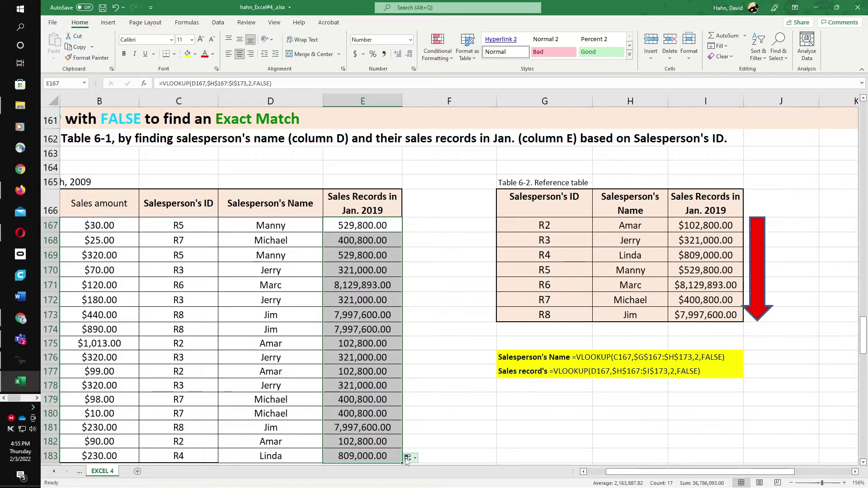
left_click(580, 360)
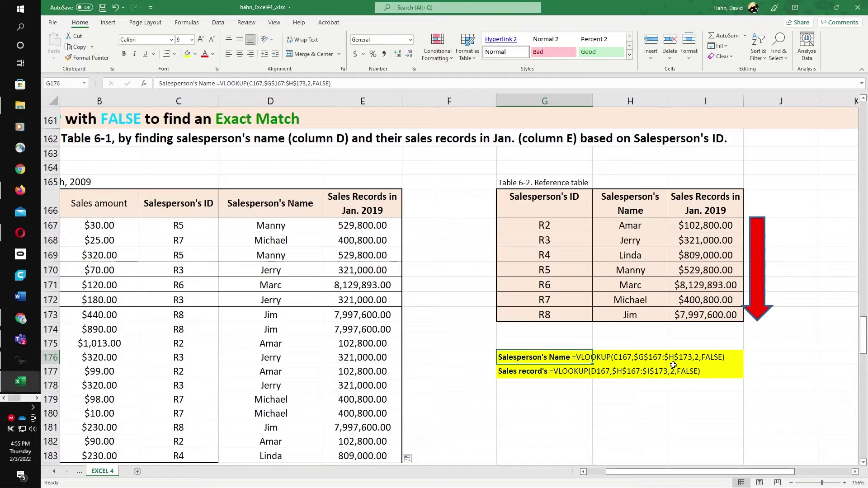
scroll(570, 352, "down", 1)
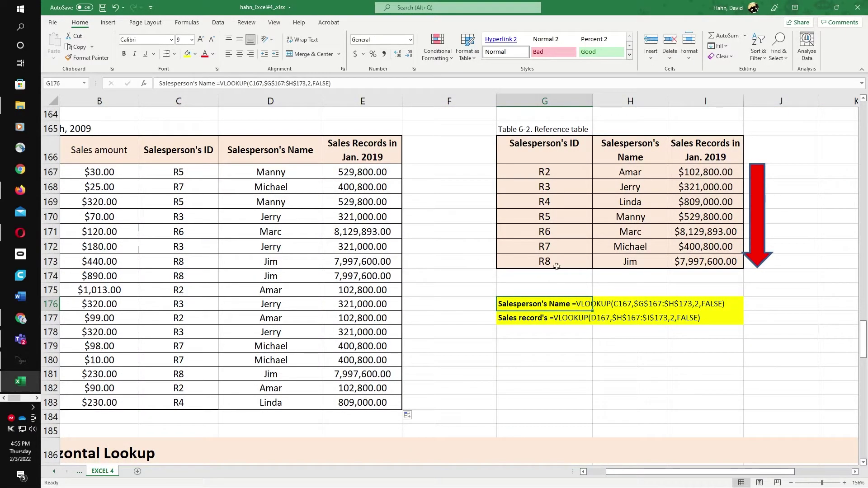
left_click_drag(387, 171, 396, 398)
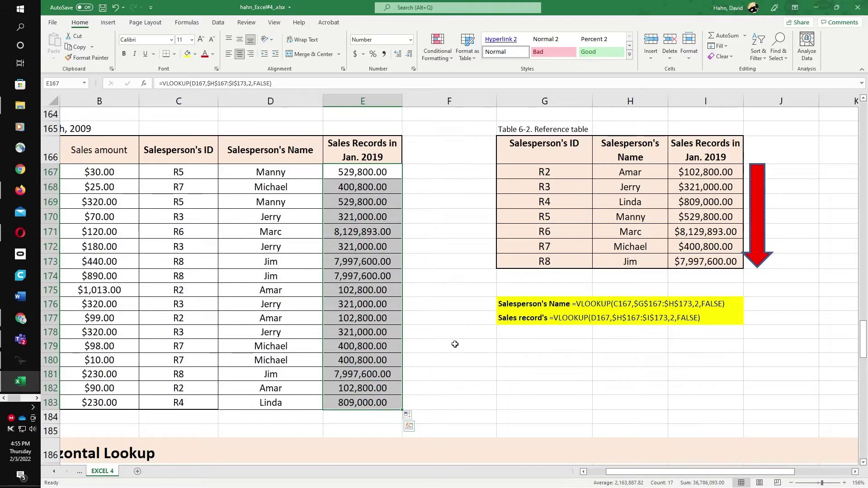
Step: Go to Q7 and examine Table 7's vendor header row, its price row and the stock, order and cost rows beneath
scroll(455, 345, "down", 2)
scroll(455, 343, "up", 3)
scroll(455, 343, "down", 2)
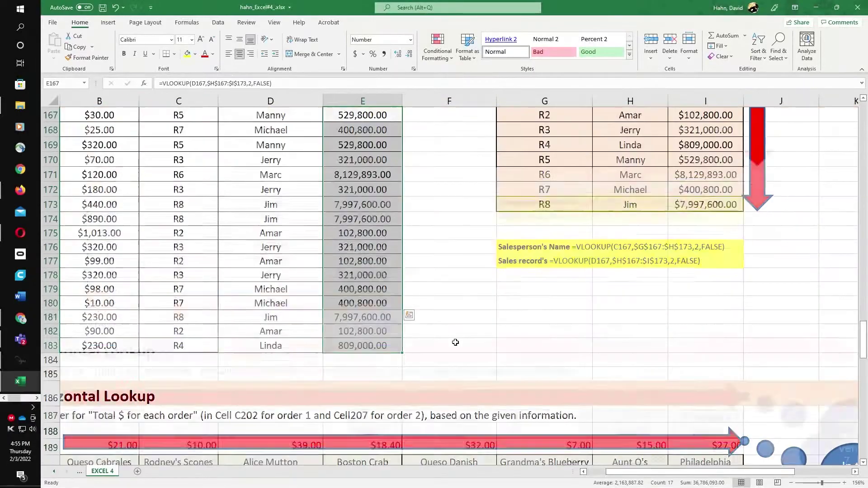
scroll(456, 343, "down", 6)
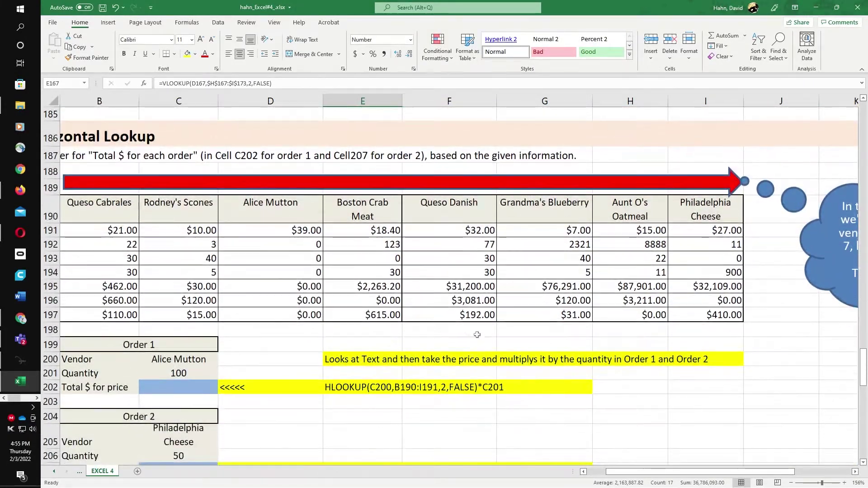
scroll(585, 452, "left", 1)
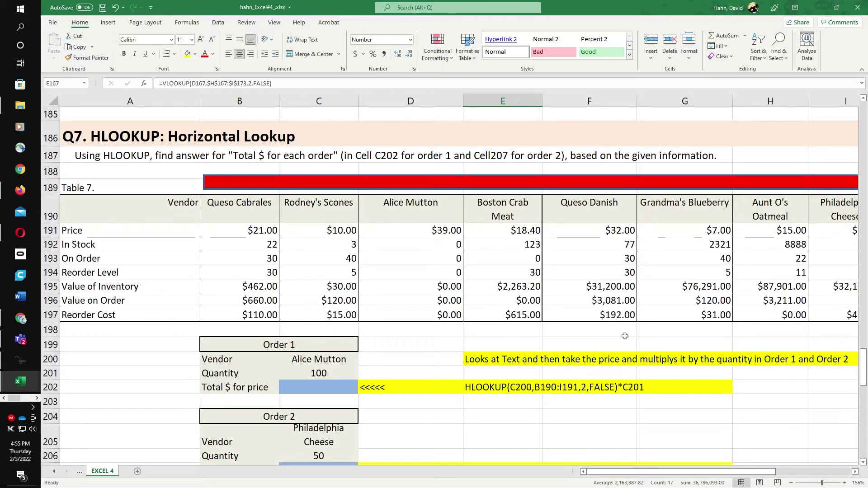
left_click_drag(172, 210, 824, 207)
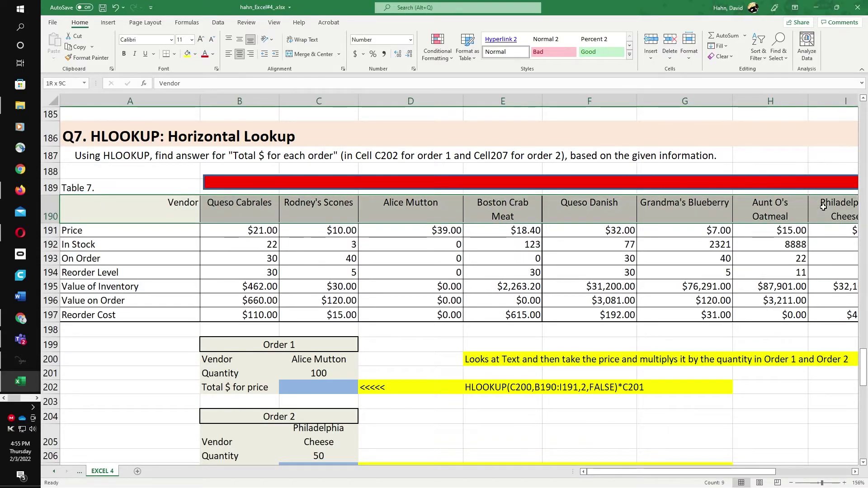
left_click_drag(155, 231, 842, 238)
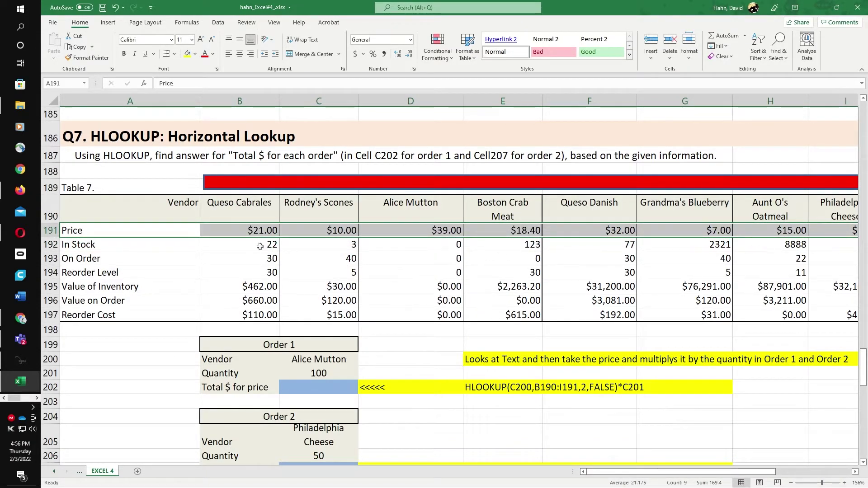
left_click_drag(261, 247, 263, 257)
left_click(240, 260)
left_click(255, 272)
left_click(254, 292)
left_click(254, 301)
left_click(252, 311)
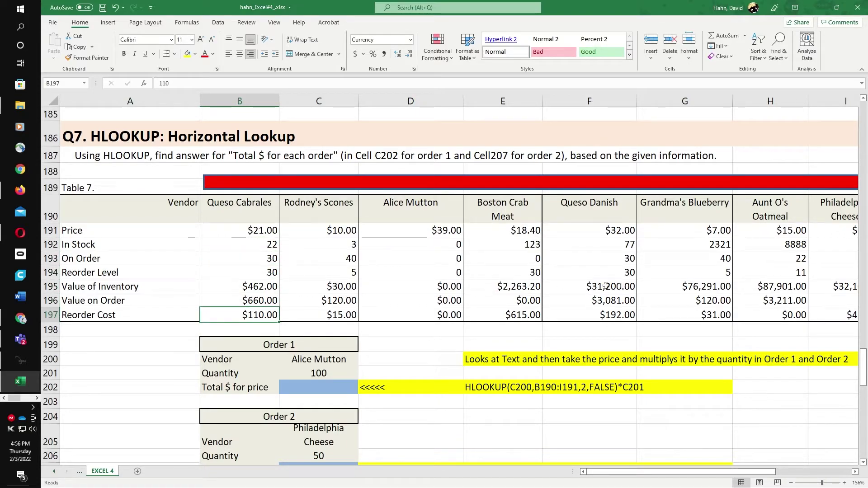
Step: Check Order 1's vendor and quantity, and start an HLOOKUP formula in C202 with the vendor in C200 as the lookup value
scroll(374, 325, "down", 1)
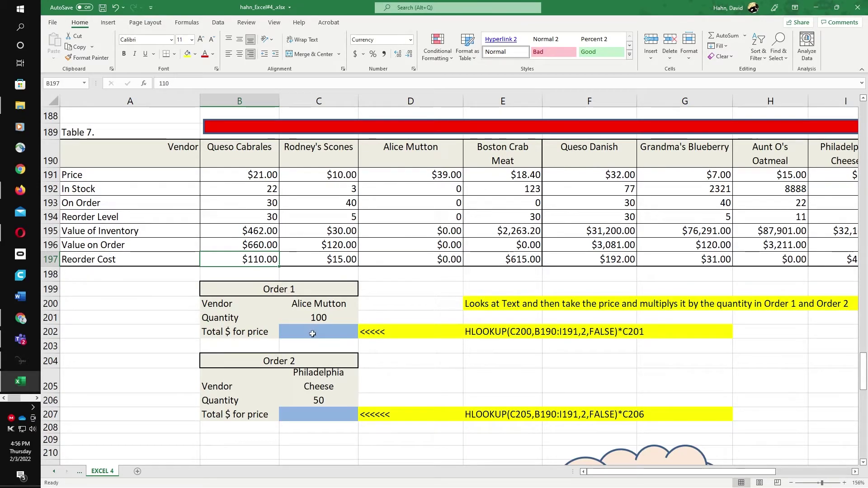
left_click(315, 305)
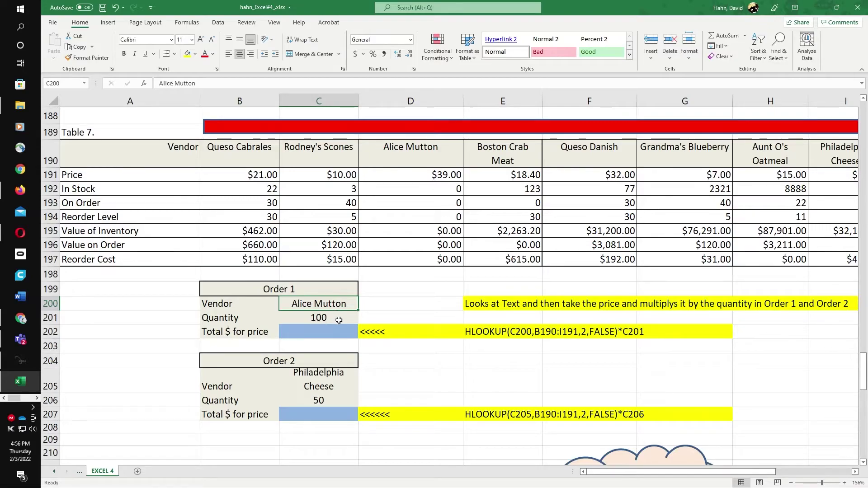
left_click(318, 318)
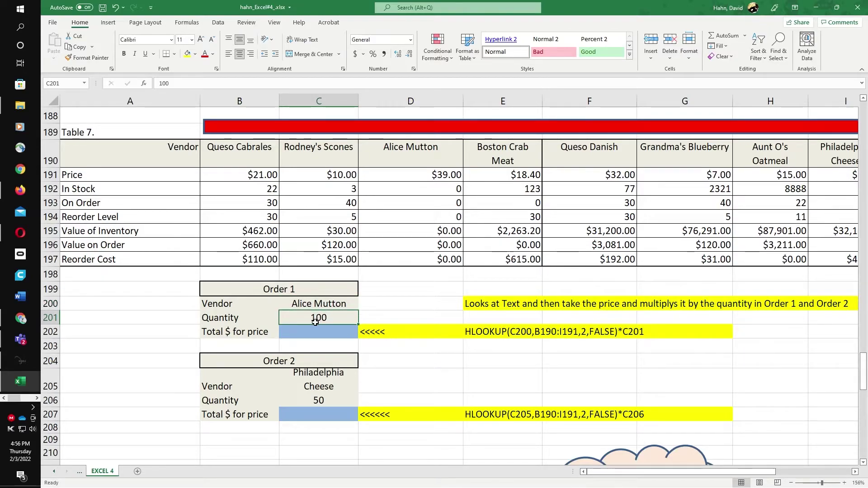
left_click(331, 333)
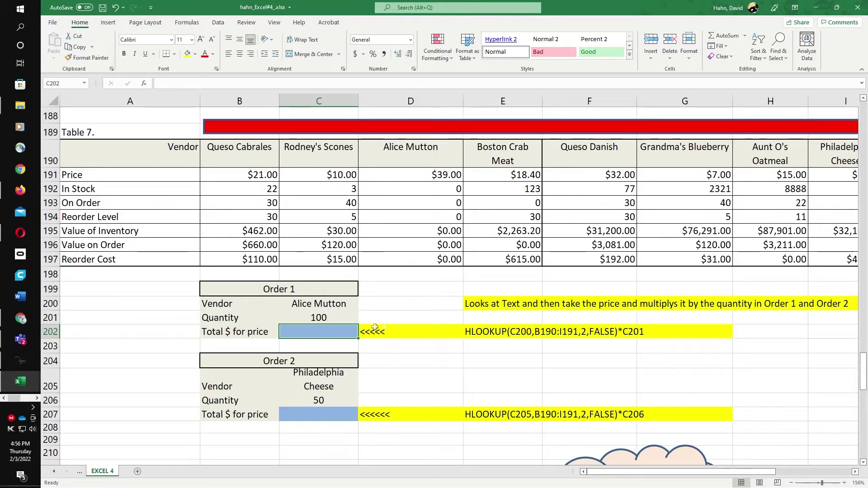
double_click(346, 331)
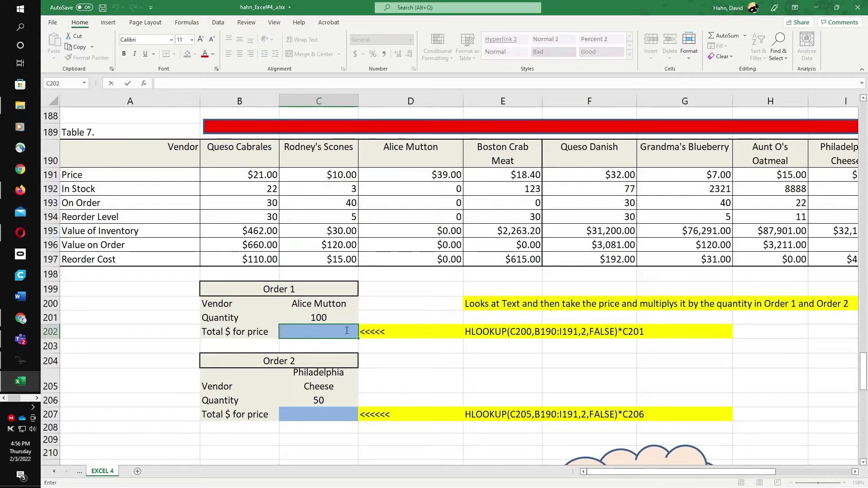
type("=hl")
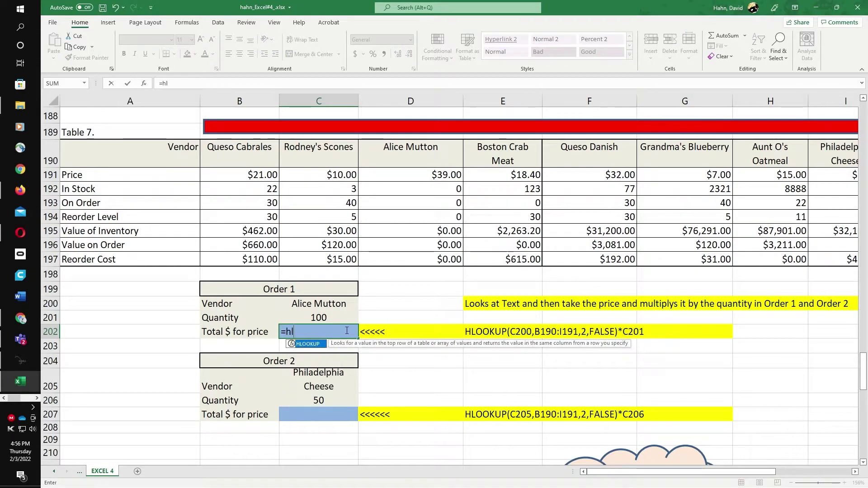
double_click(315, 346)
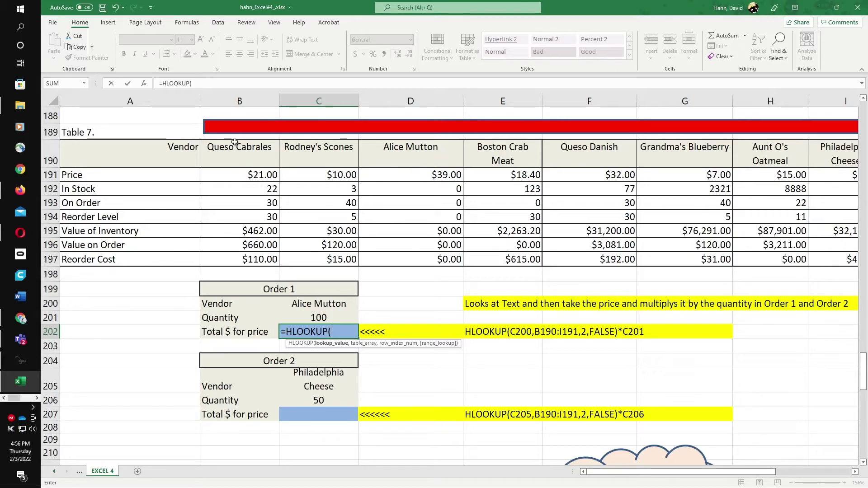
left_click(314, 305)
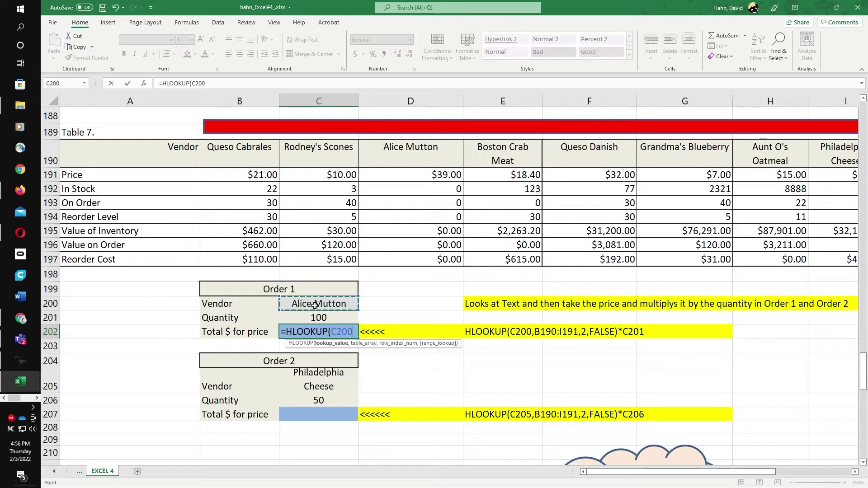
type(",")
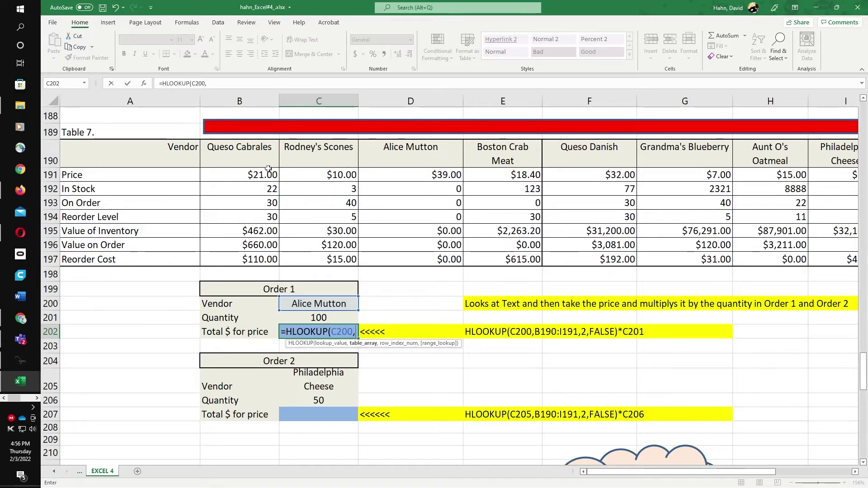
Step: Complete C202's HLOOKUP formula with table array B190:I191, row index 2 and FALSE for an exact match
left_click(250, 154)
left_click_drag(247, 166, 392, 174)
left_click_drag(653, 177, 728, 180)
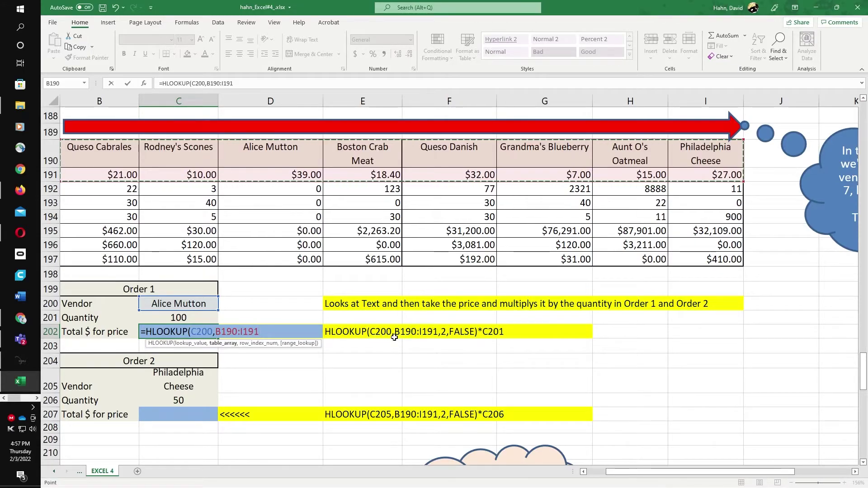
type(",")
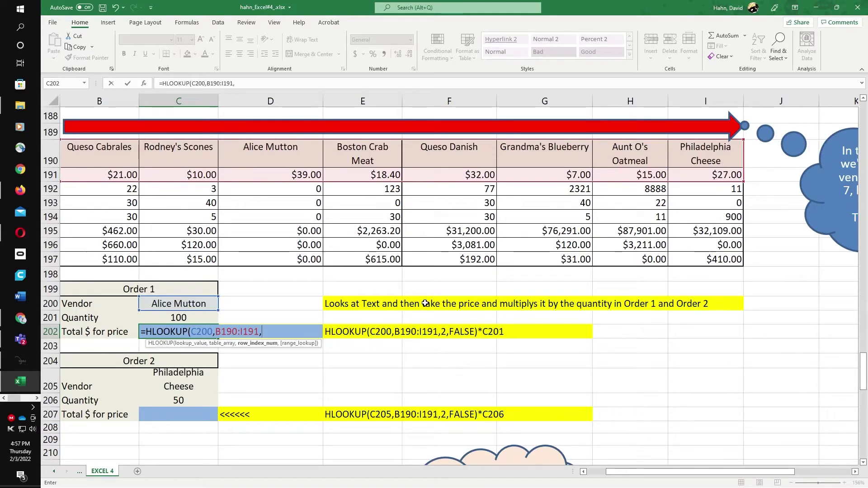
type("2,false")
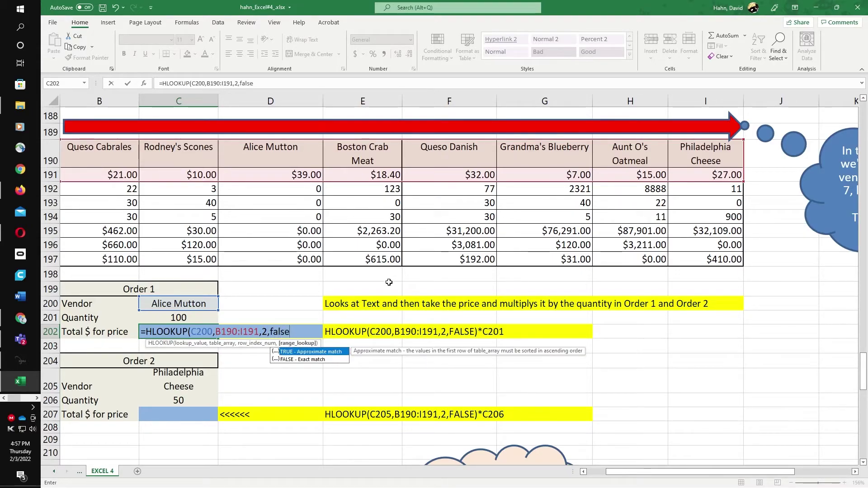
key("ctrl+Return")
Step: Extend the HLOOKUP formula in C202 so the price is multiplied by Order 1's quantity in C201
scroll(443, 347, "down", 2)
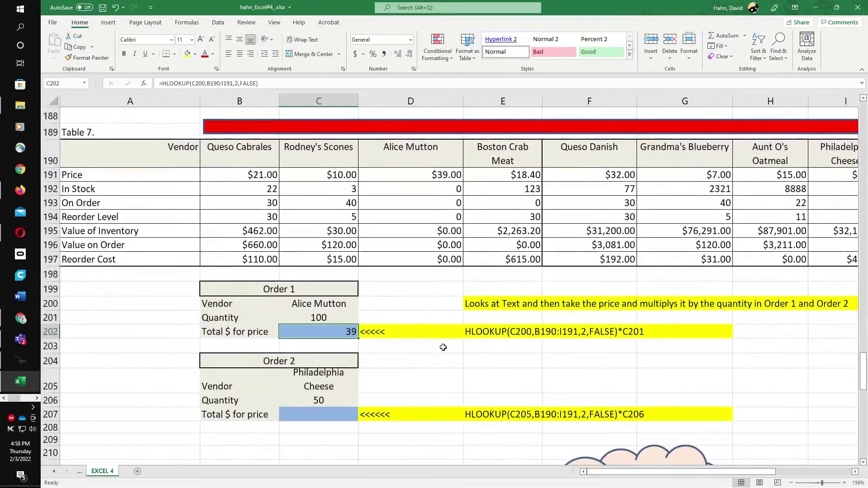
scroll(443, 347, "down", 1)
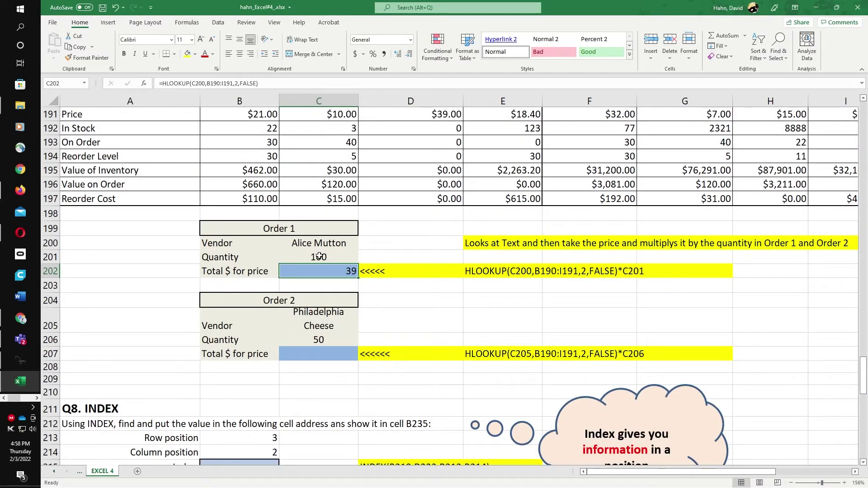
key("F2")
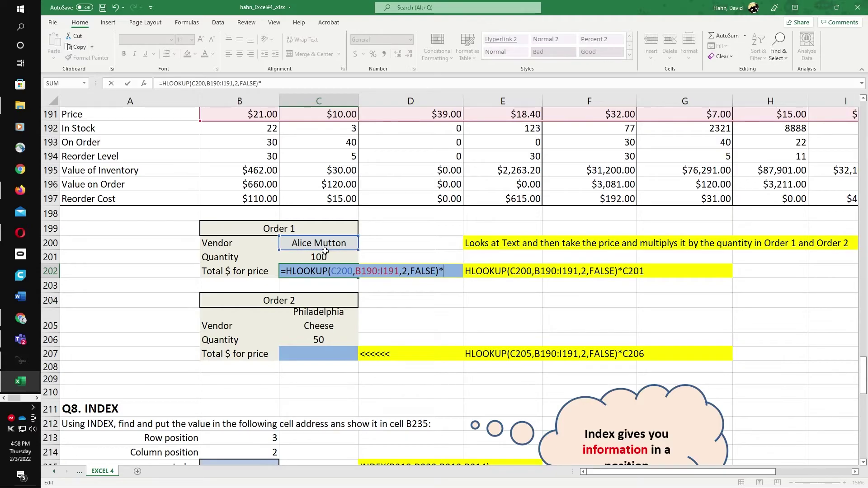
left_click(325, 257)
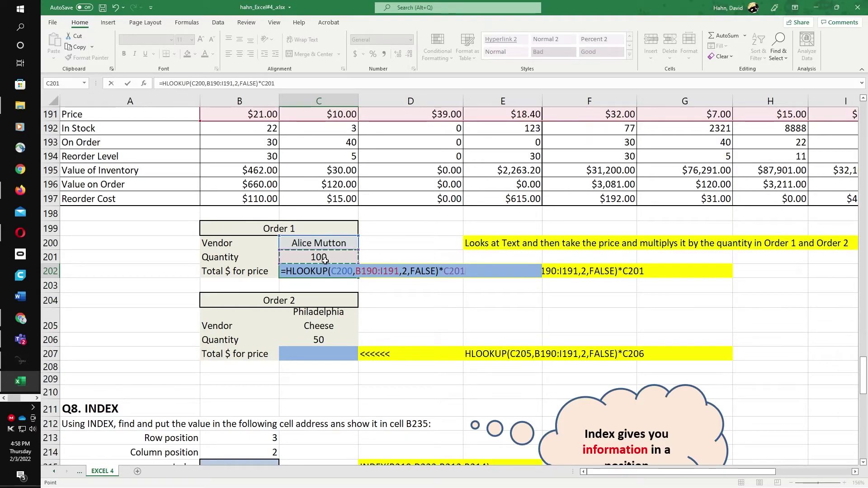
key("Return")
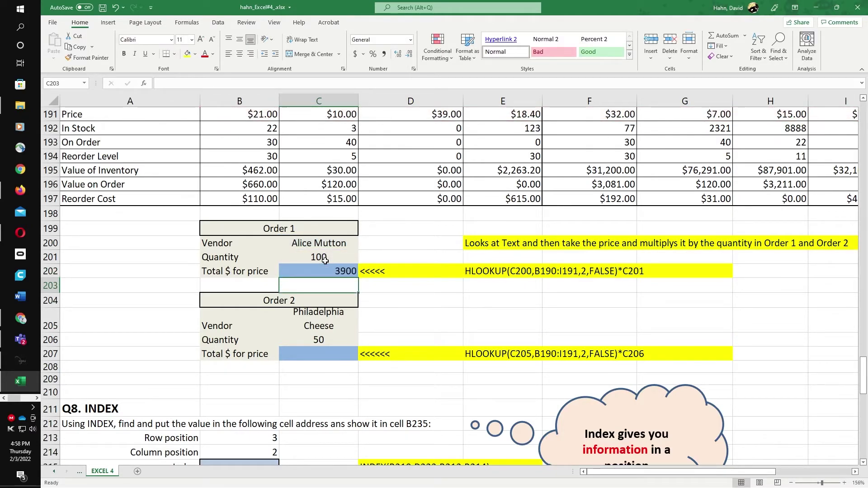
Step: Format Order 1's total in C202 as Currency
left_click(326, 271)
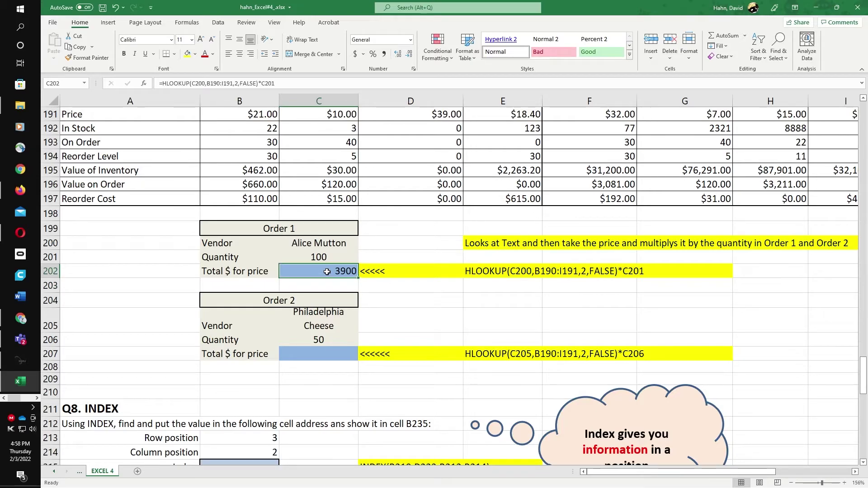
left_click(410, 40)
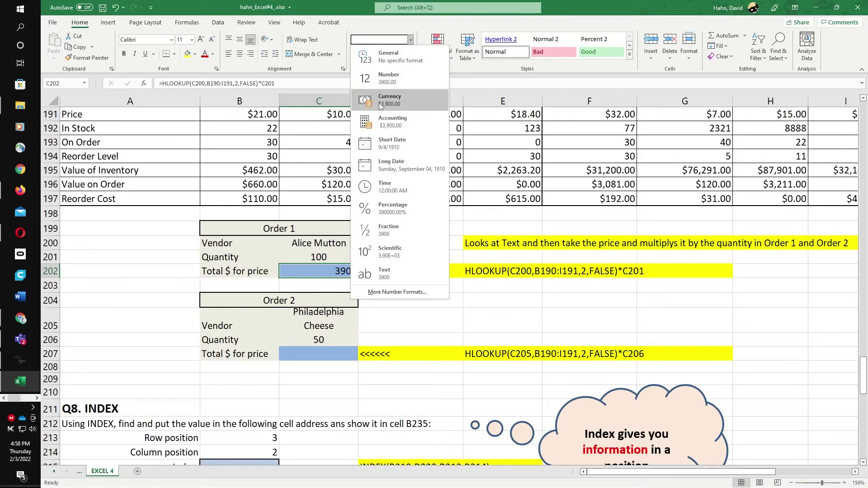
left_click(388, 56)
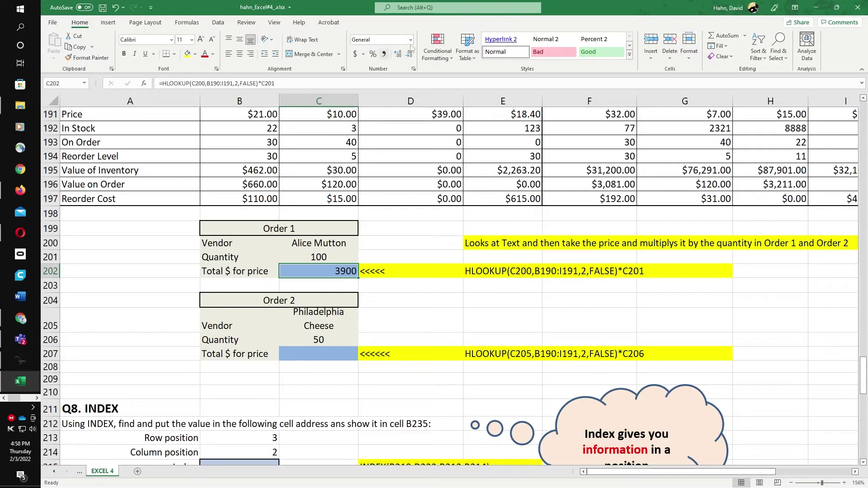
left_click(410, 39)
left_click(390, 101)
Step: Start an HLOOKUP formula in C207 with Order 2's vendor in C205 as the lookup value
double_click(326, 353)
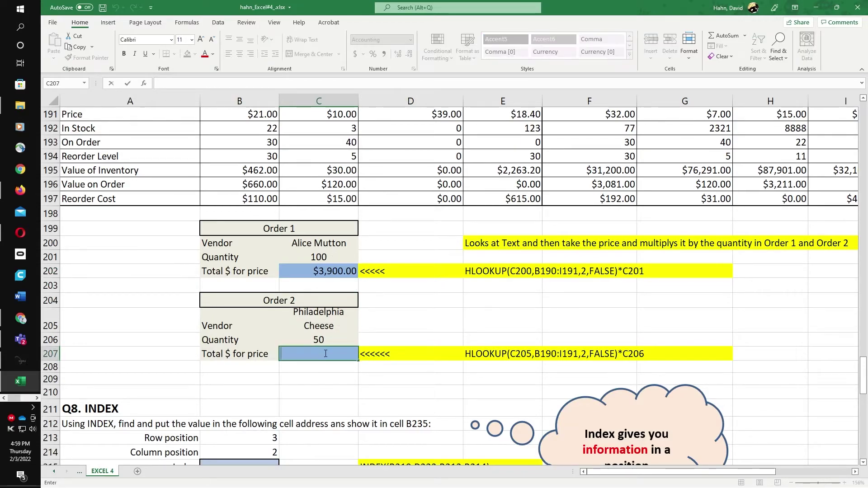
type("=")
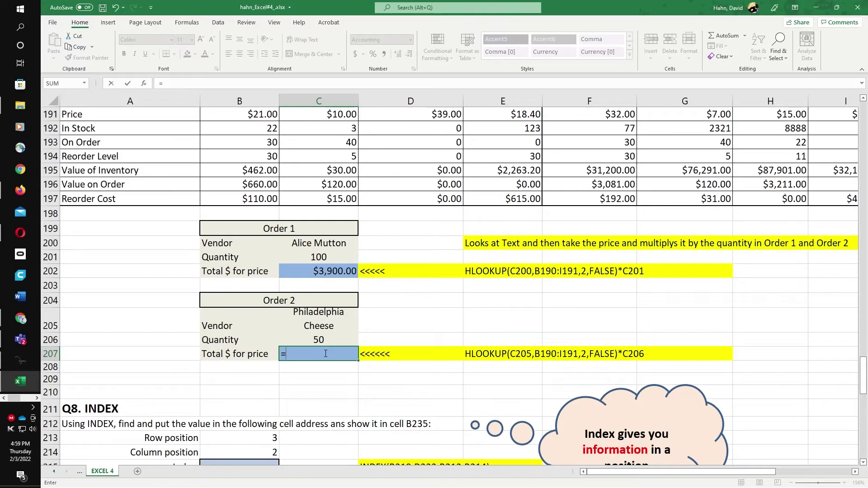
type("vl")
key("Escape")
key("Escape")
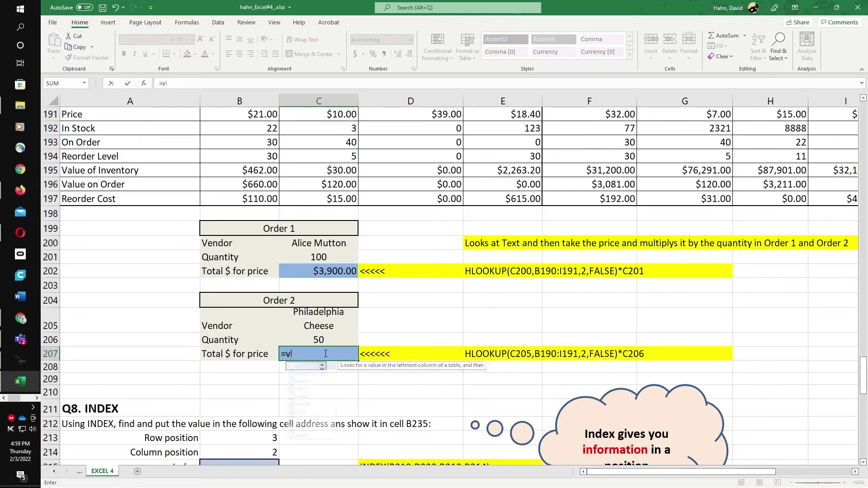
type("=hl")
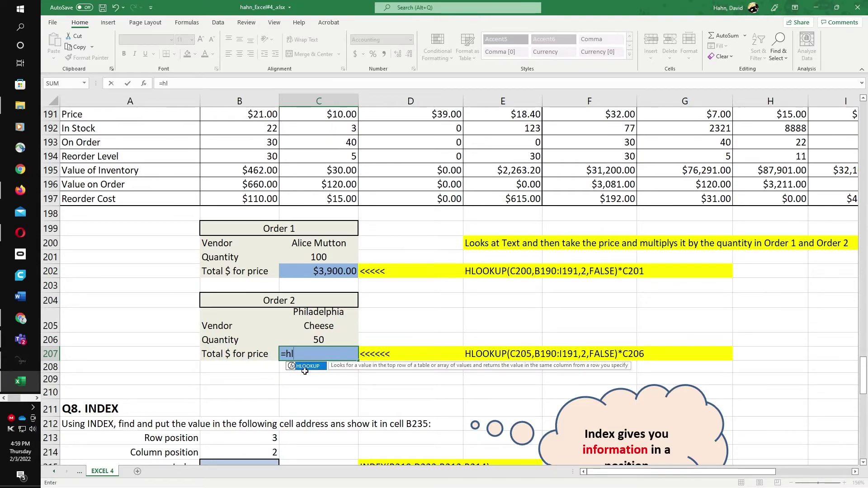
double_click(309, 367)
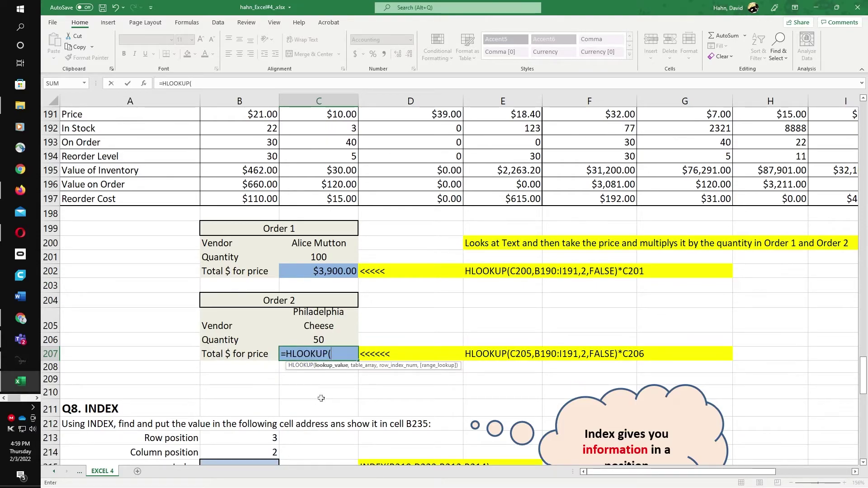
left_click(326, 323)
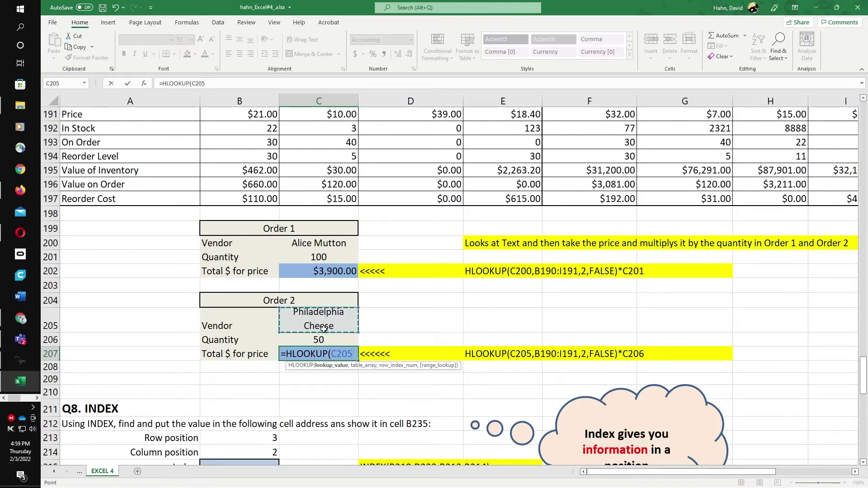
type(",")
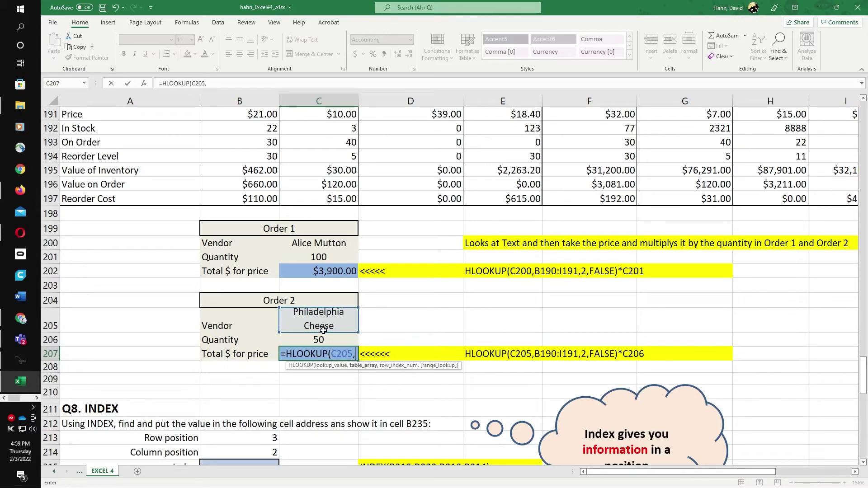
Step: Complete C207's formula with table array B190:I191, row index 2 and FALSE, multiplied by the quantity in C206
scroll(306, 203, "up", 2)
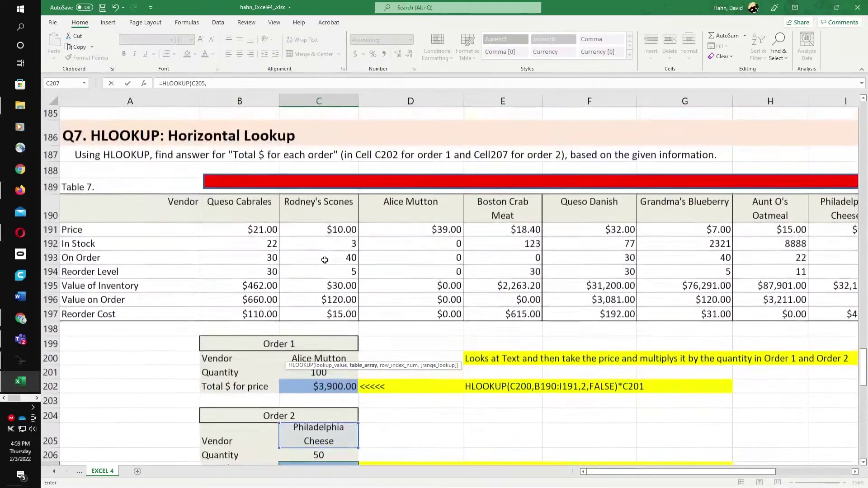
left_click_drag(272, 212, 731, 233)
scroll(694, 260, "down", 3)
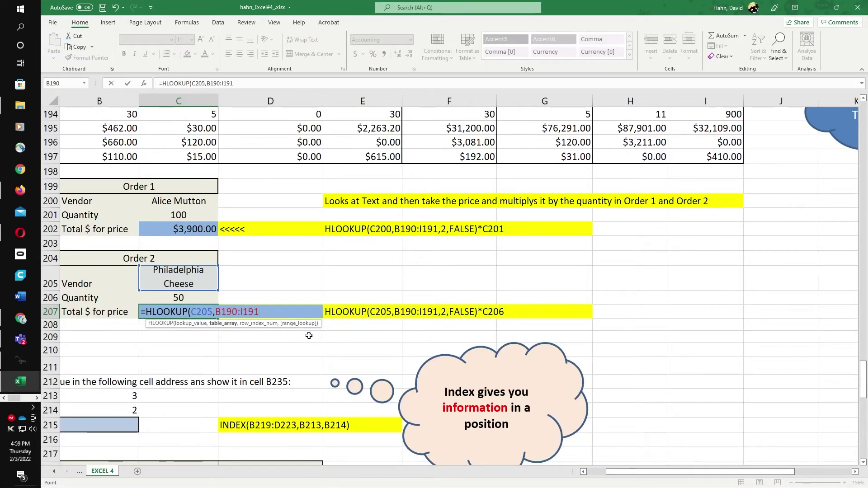
type(",2")
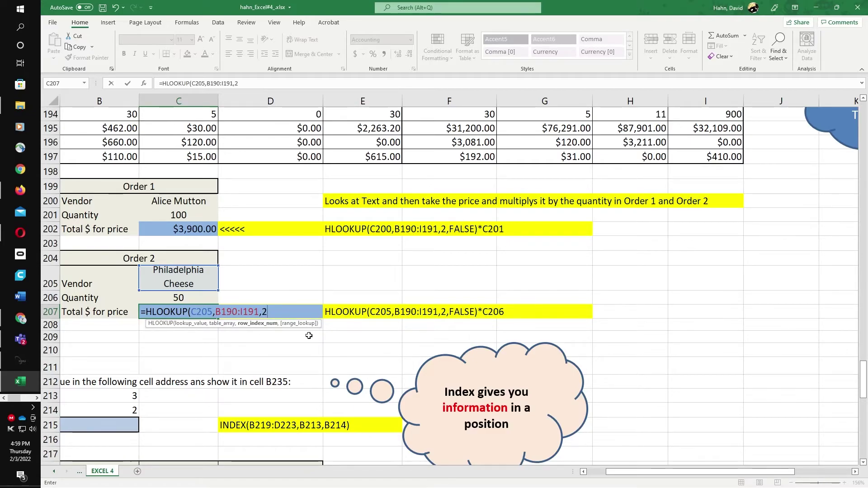
type(",")
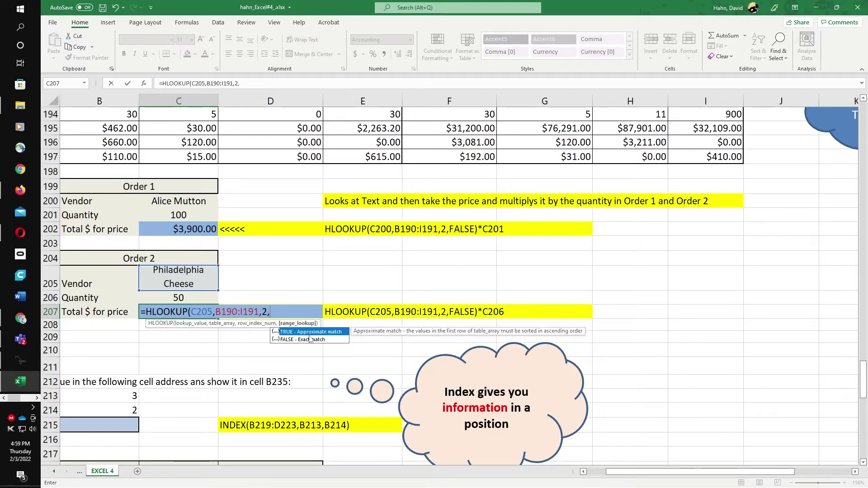
type("false)*")
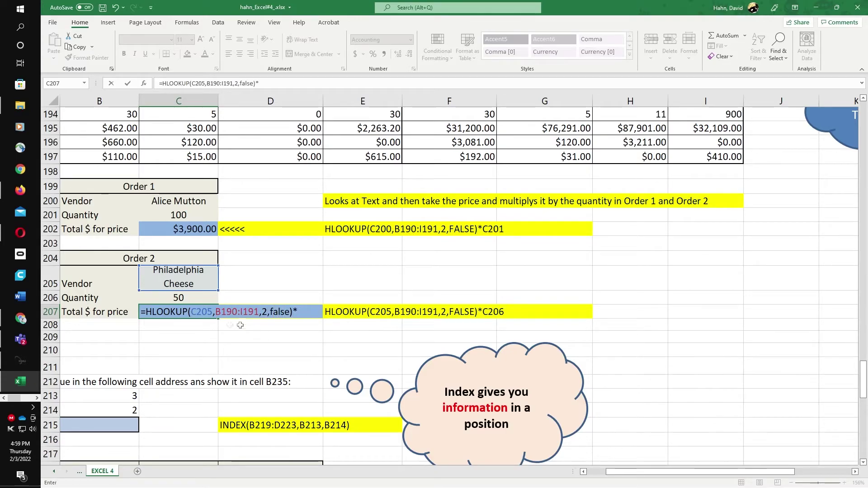
left_click(168, 299)
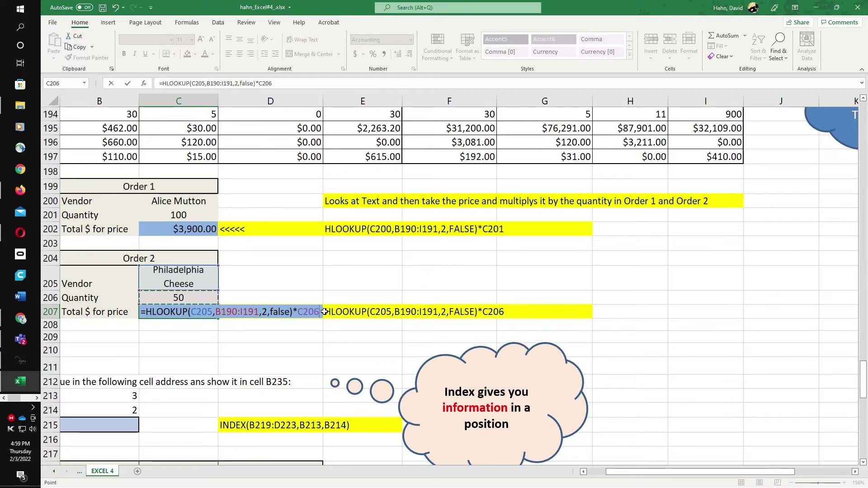
key("Return")
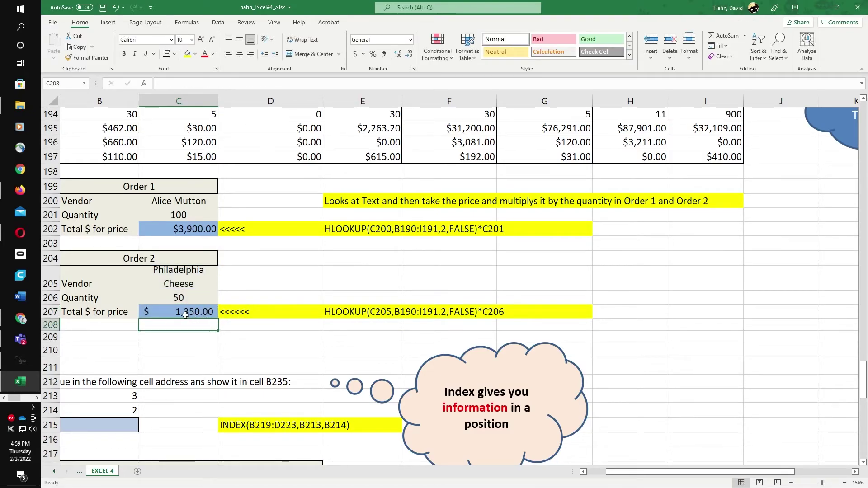
Step: Go to Q8 and examine the highlighted INDEX reference formula and the row position input in B213
scroll(218, 321, "down", 2)
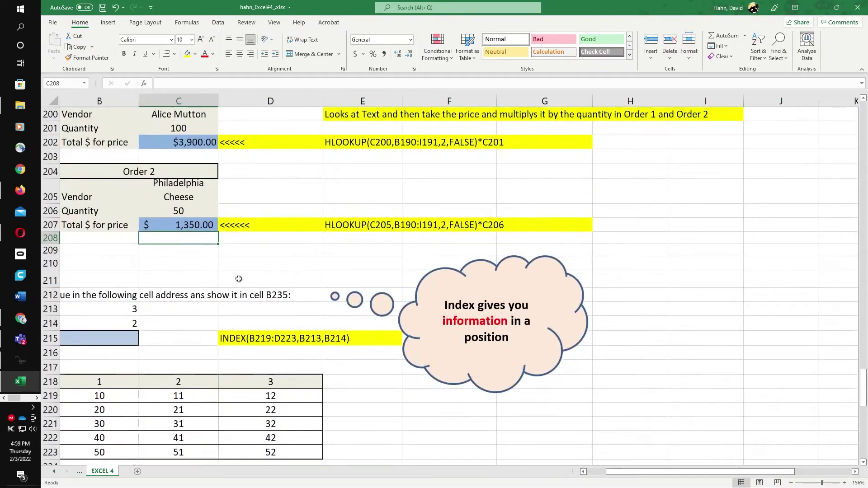
left_click_drag(611, 473, 586, 476)
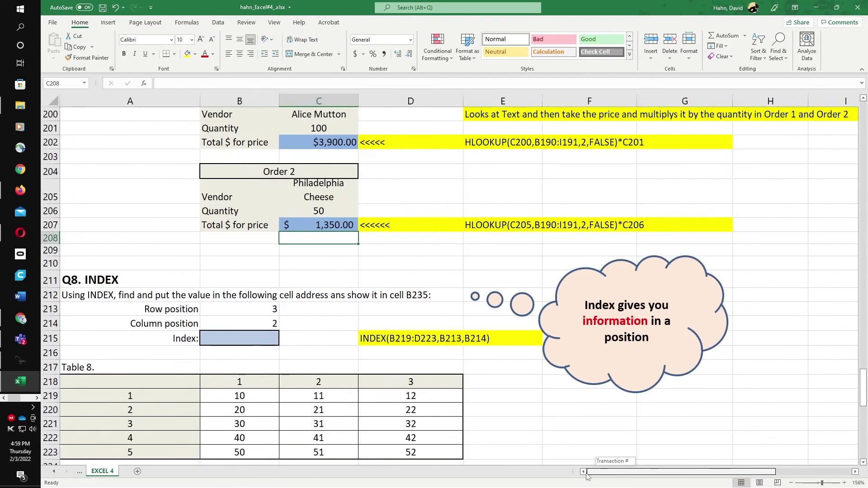
scroll(552, 358, "up", 5)
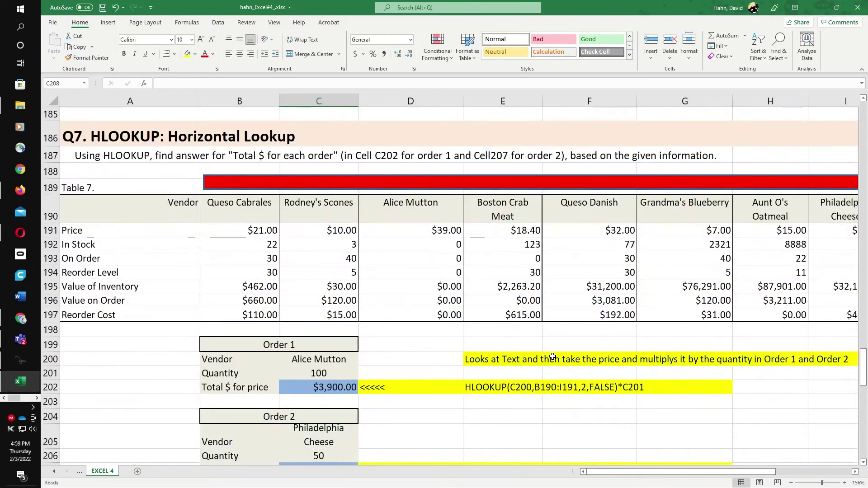
scroll(552, 357, "down", 5)
scroll(553, 357, "up", 6)
scroll(553, 357, "down", 8)
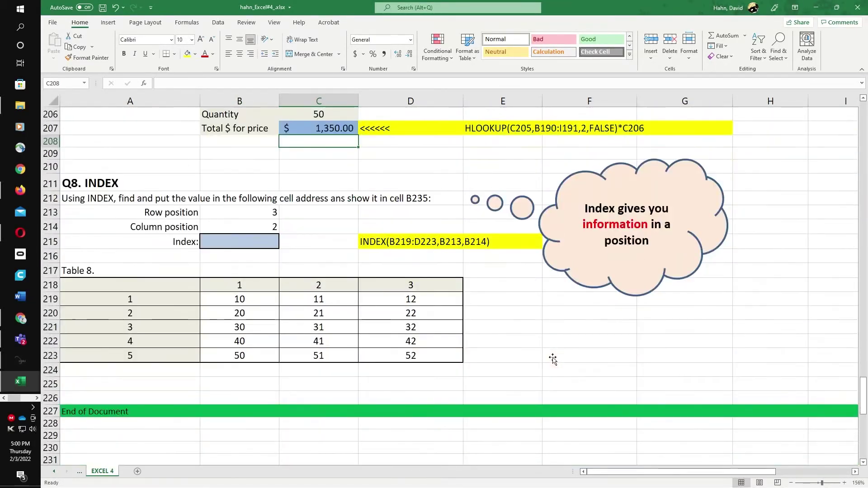
left_click(415, 311)
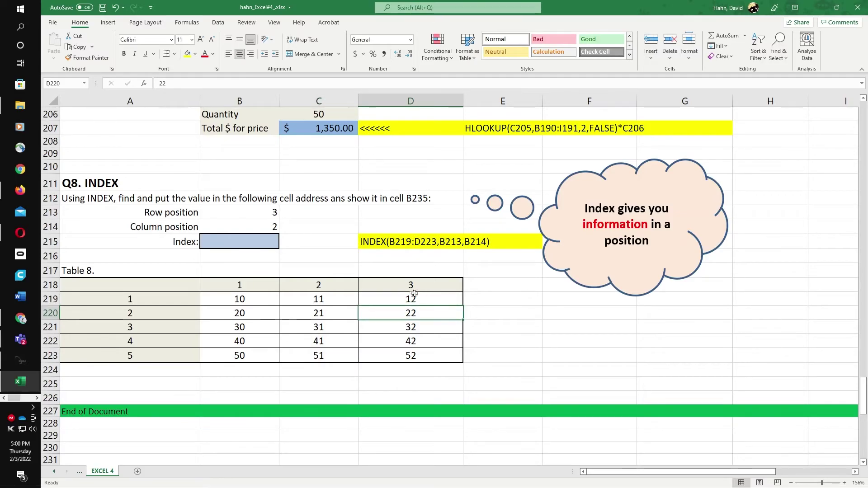
left_click(392, 242)
key("Right")
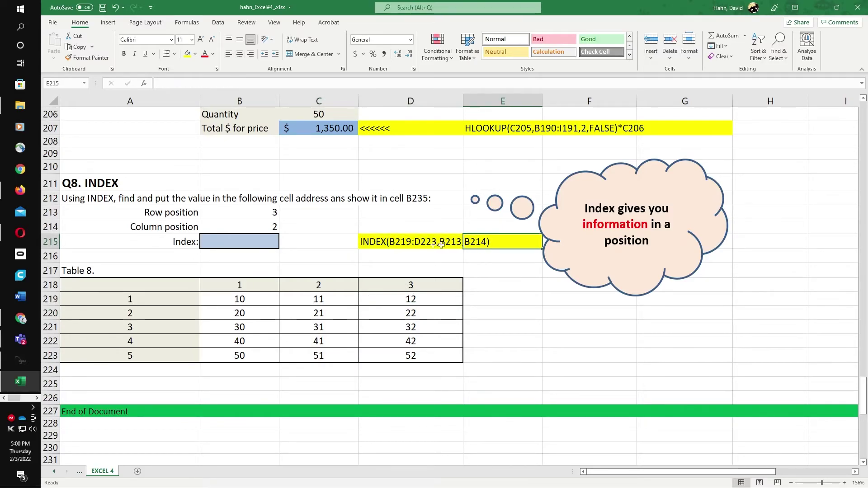
left_click(427, 244)
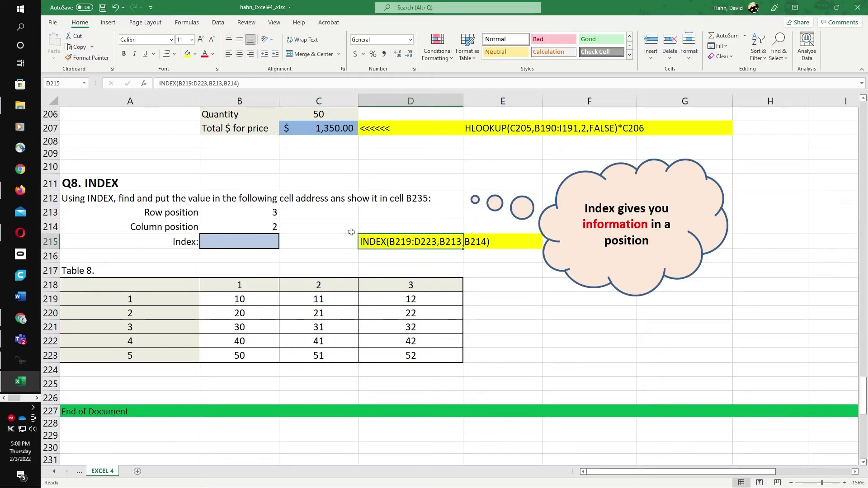
left_click(260, 214)
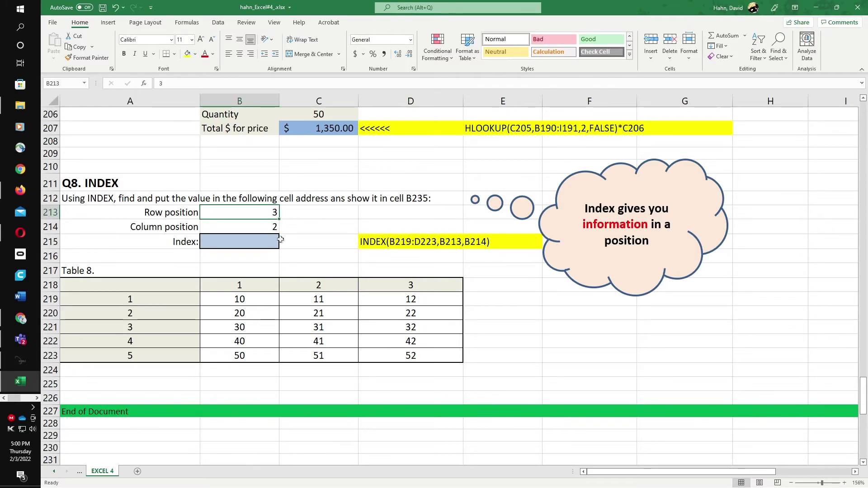
Step: Examine the body cells of Table 8 around its second and third rows
left_click(375, 311)
left_click(313, 317)
left_click(261, 311)
left_click(254, 330)
left_click(307, 339)
left_click(375, 326)
left_click(346, 309)
left_click(283, 330)
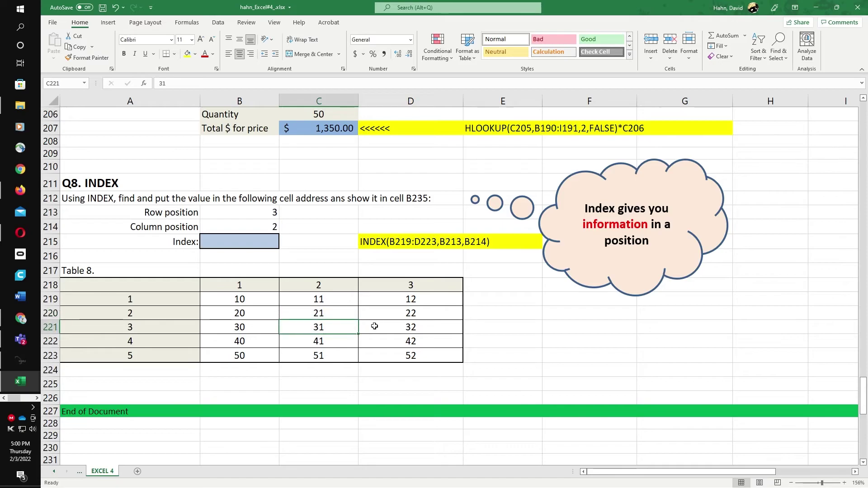
left_click(374, 325)
left_click(378, 312)
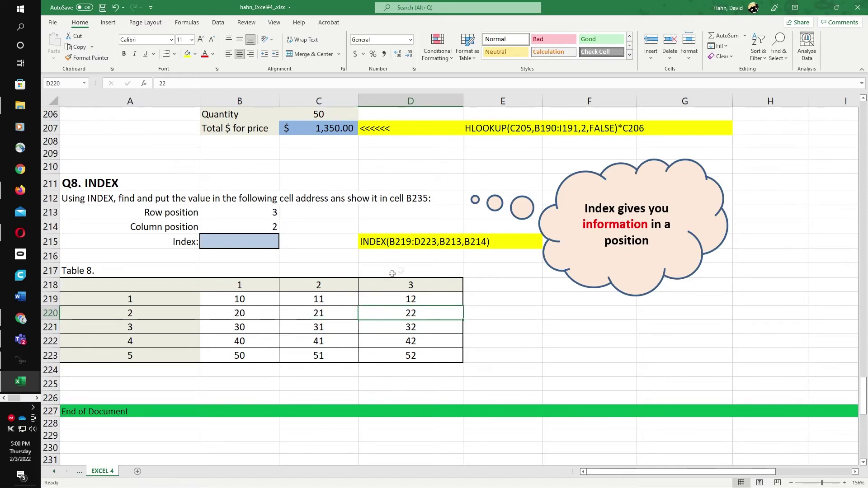
Step: Check the row position in B213 and column position in B214 against the values in Table 8
left_click(248, 216)
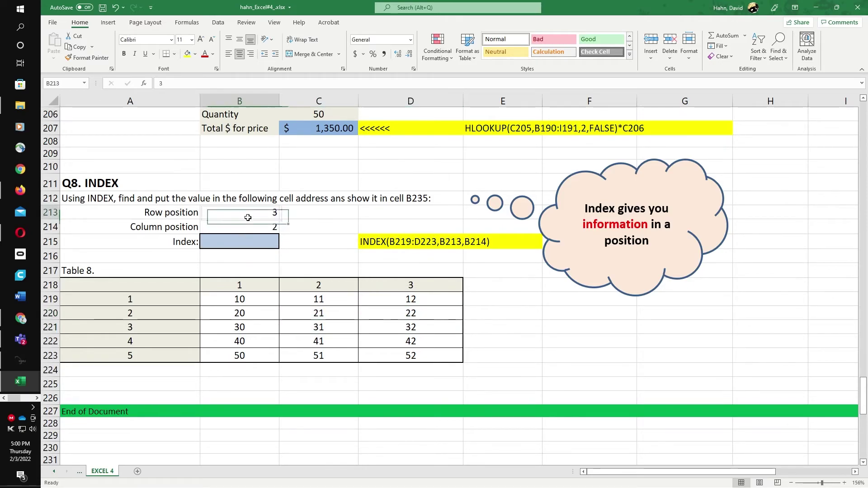
left_click(267, 226)
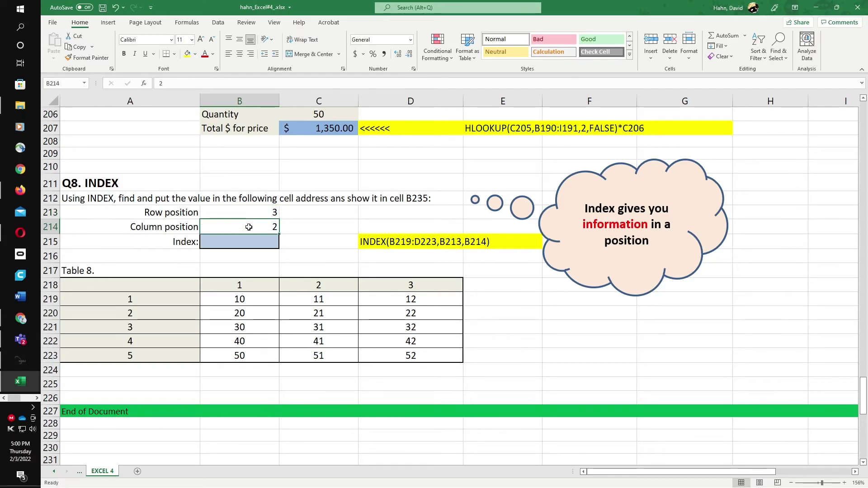
left_click(386, 328)
left_click(287, 309)
left_click(263, 315)
left_click(266, 324)
left_click(336, 326)
left_click(369, 312)
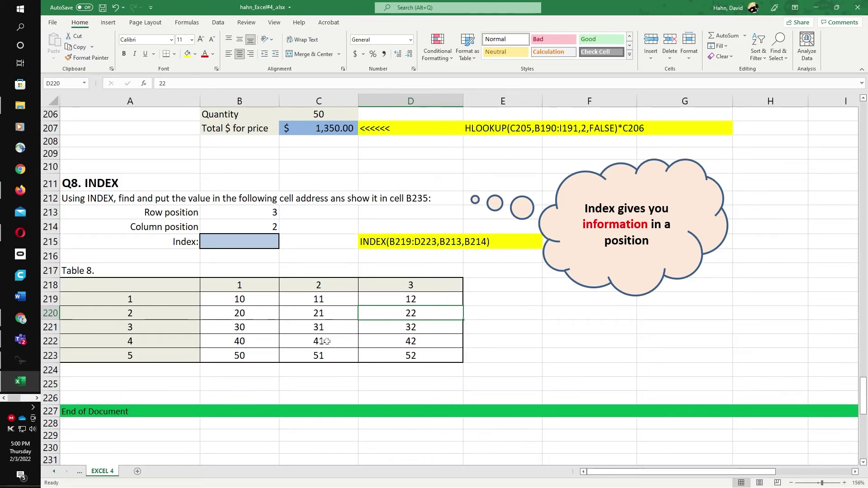
Step: Enter an INDEX formula in B215 using array B219:D223, row number B213 and column number B214
double_click(248, 245)
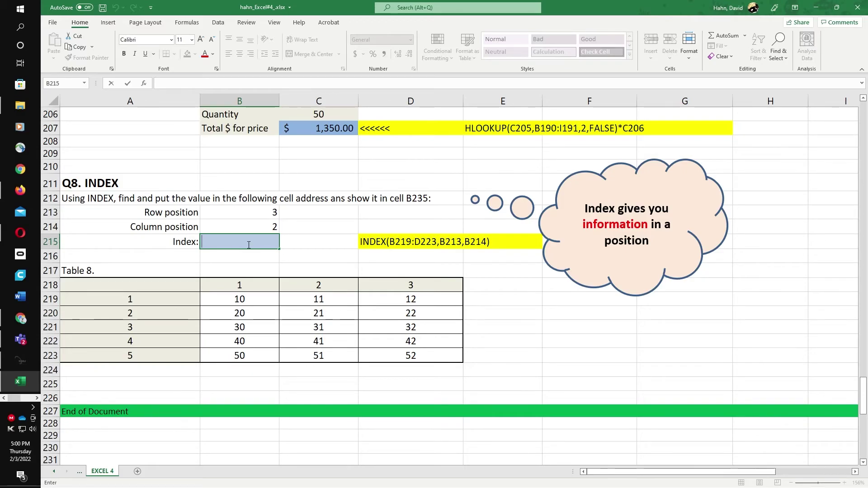
type("=in")
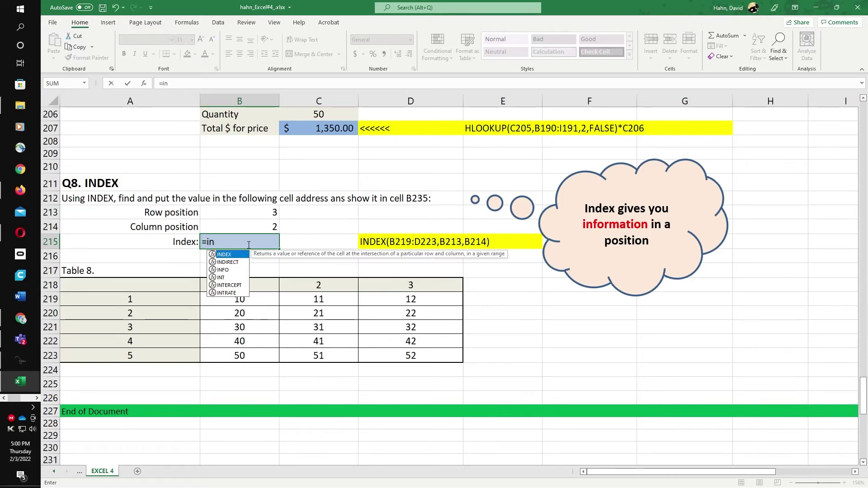
double_click(237, 256)
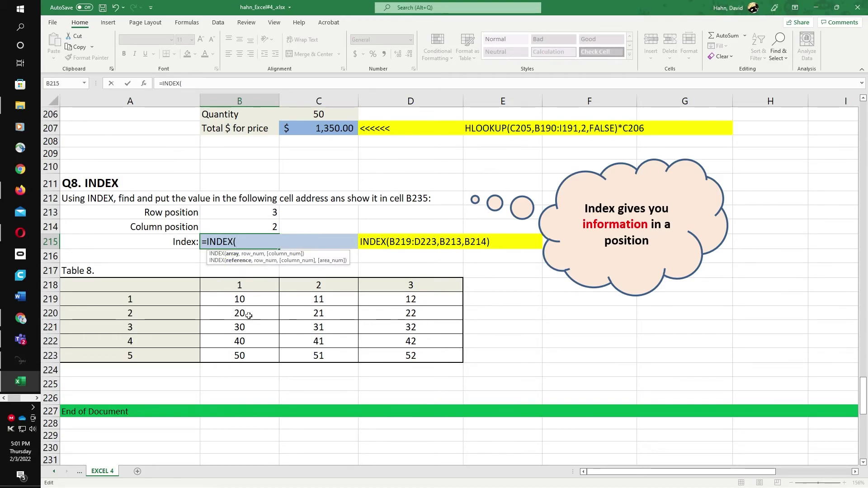
left_click_drag(230, 298, 384, 357)
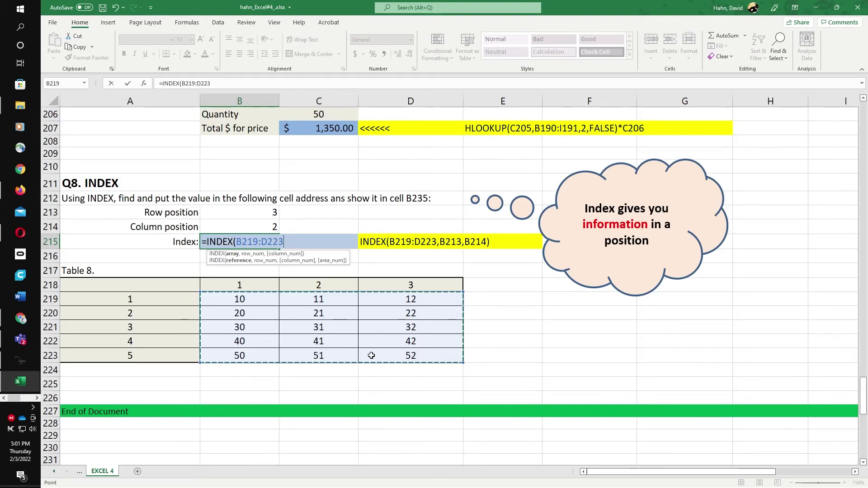
type(",")
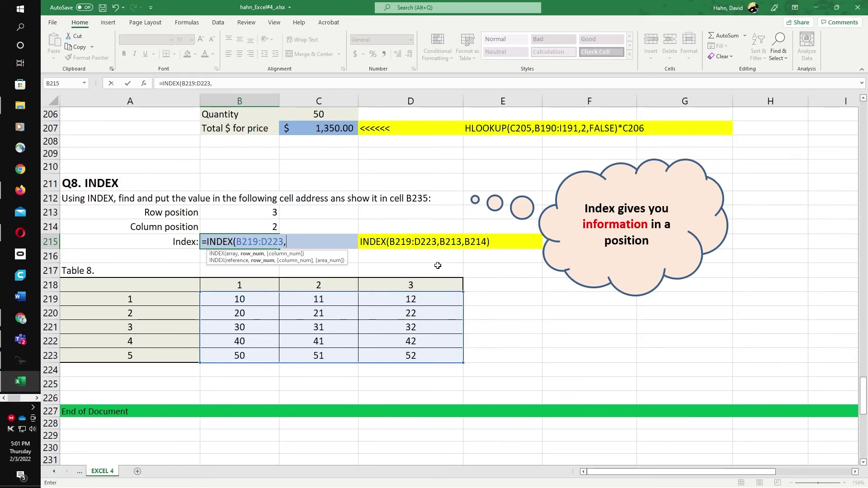
left_click(249, 215)
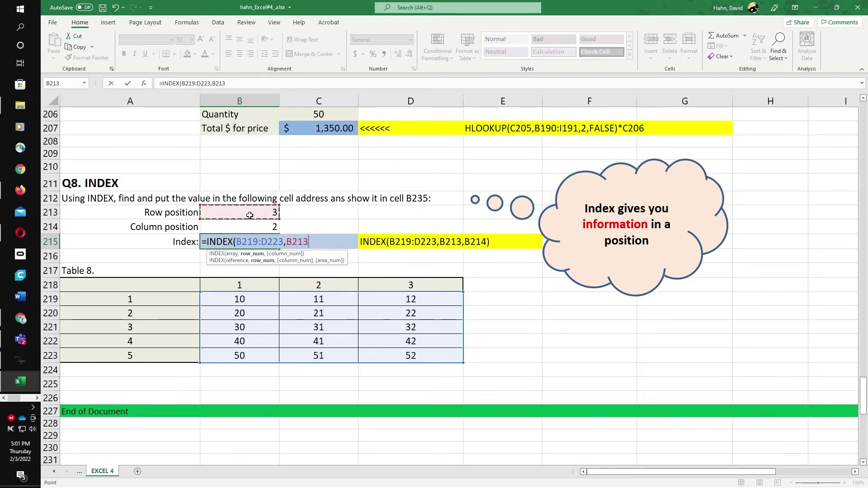
type(",")
left_click(255, 229)
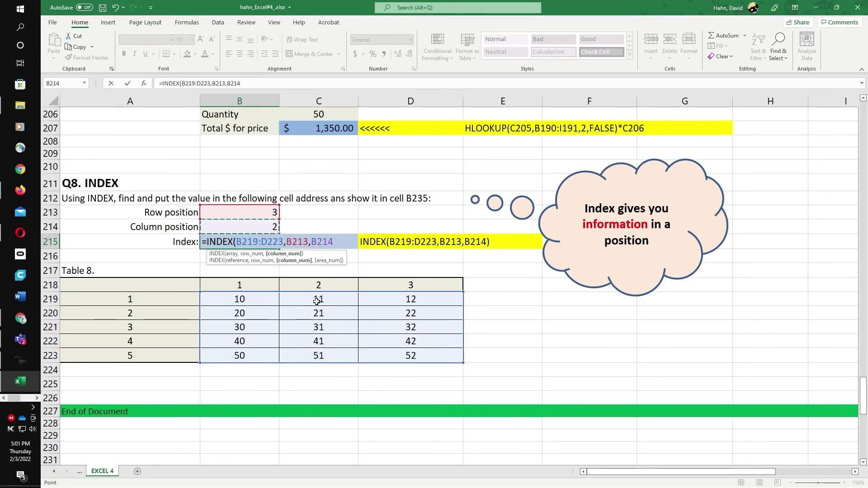
key("Return")
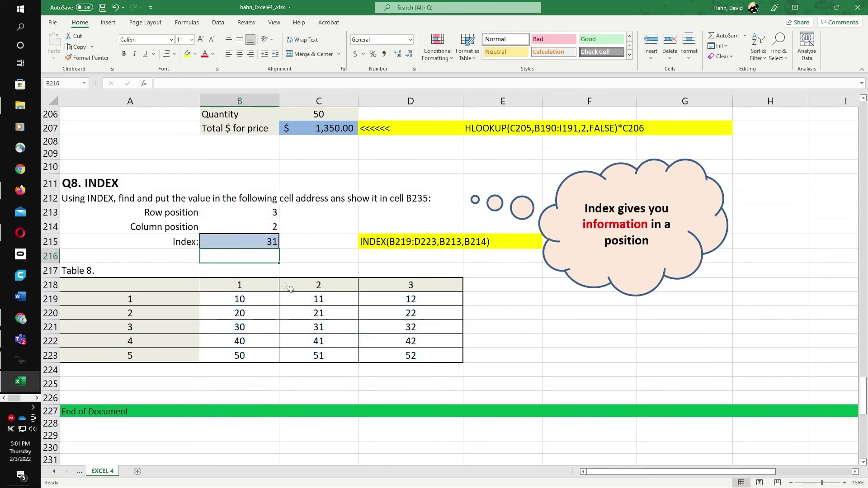
Step: Check the INDEX formula in B215 against the Table 8 cell at row 3, column 2
left_click(261, 245)
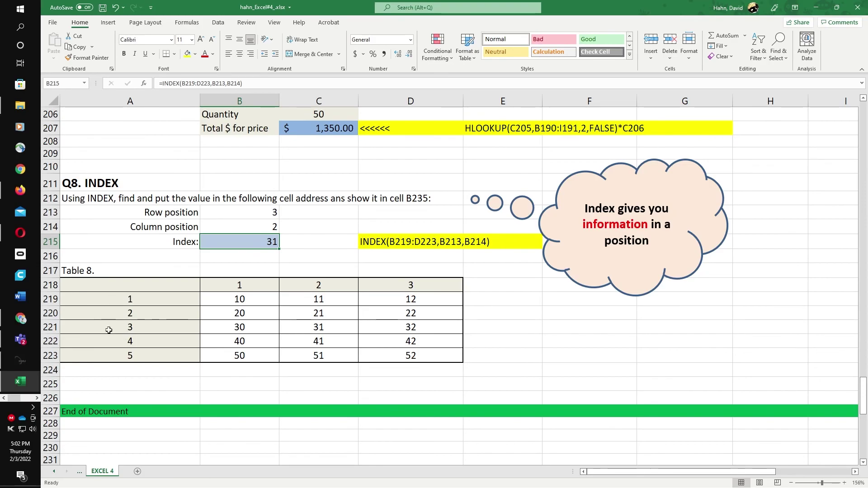
left_click(318, 327)
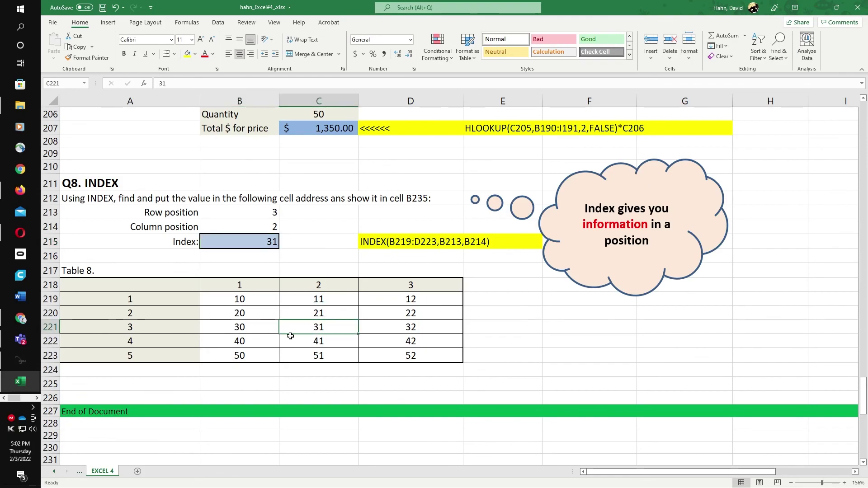
scroll(542, 370, "down", 2)
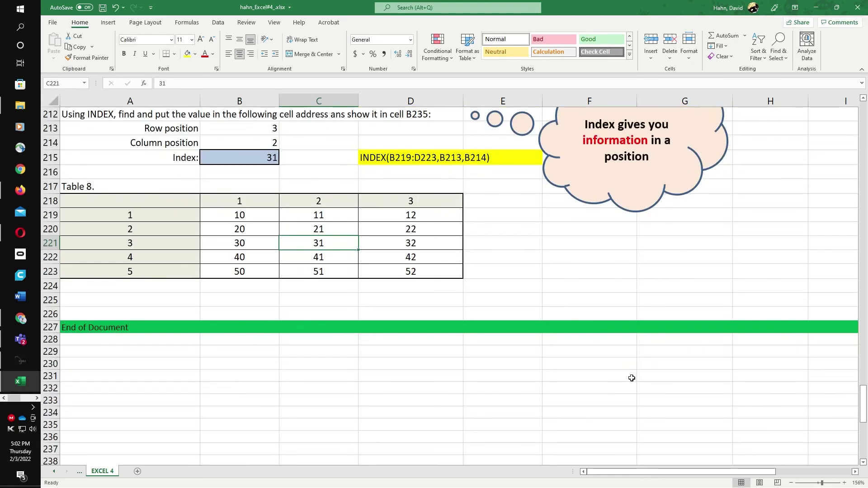